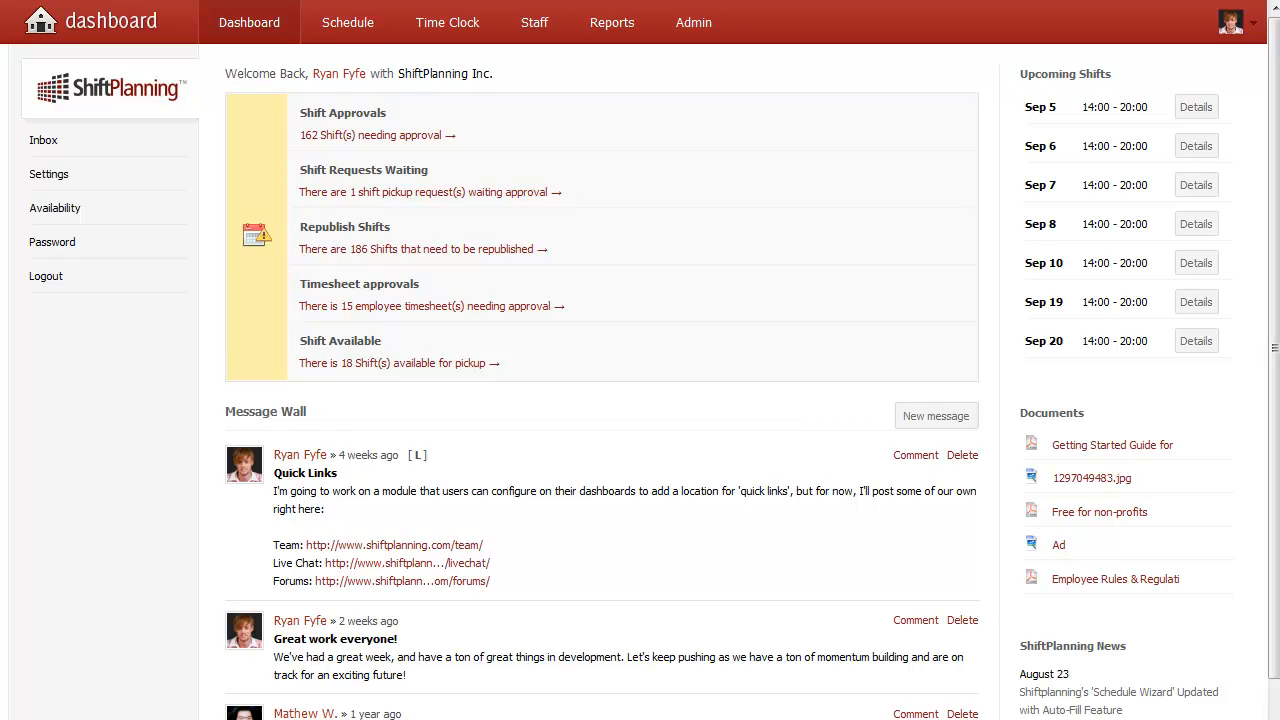
Review the dashboard's shift notices, message wall, who's-on-now list, upcoming shifts and documents
{"action": "left_click", "coordinate": [612, 124]}
{"action": "left_click", "coordinate": [612, 124]}
{"action": "left_click", "coordinate": [612, 234]}
{"action": "left_click", "coordinate": [271, 405]}
{"action": "left_click", "coordinate": [15, 139]}
{"action": "scroll", "coordinate": [15, 139], "scroll_direction": "down", "scroll_amount": 3}
{"action": "left_click", "coordinate": [998, 666]}
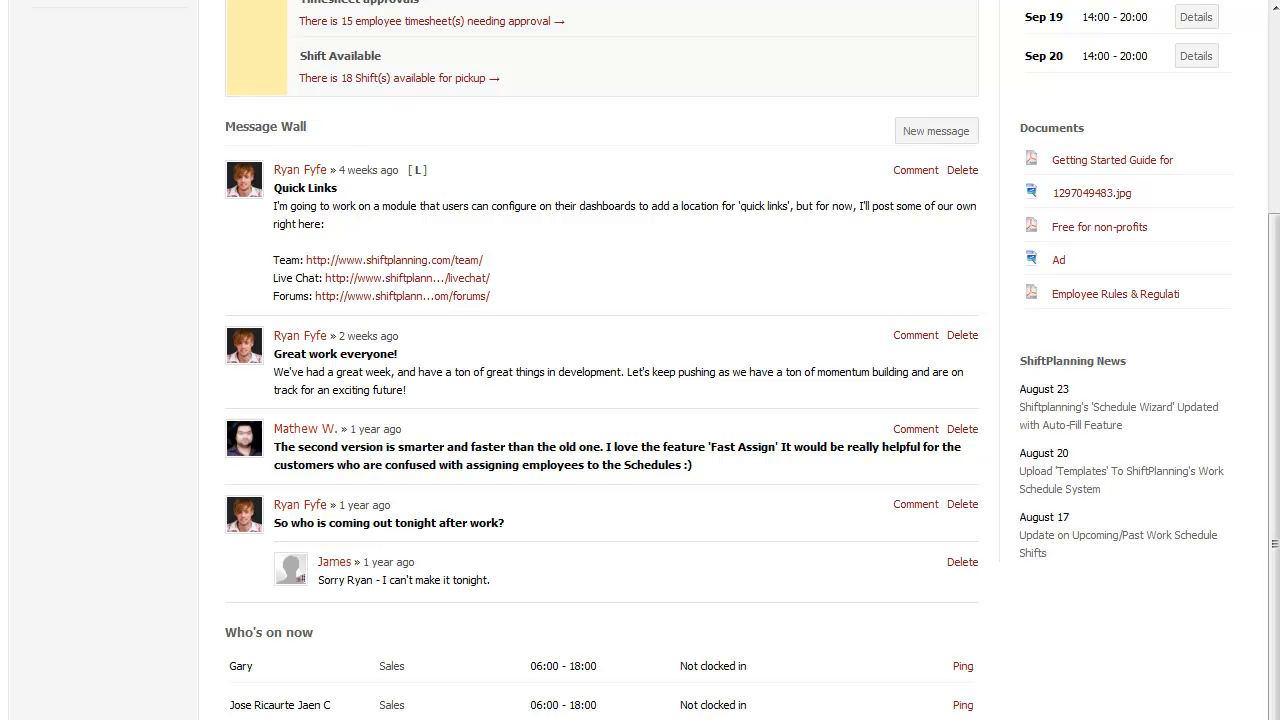
{"action": "left_click", "coordinate": [275, 637]}
{"action": "scroll", "coordinate": [640, 360], "scroll_direction": "up", "scroll_amount": 3}
{"action": "left_click", "coordinate": [1064, 74]}
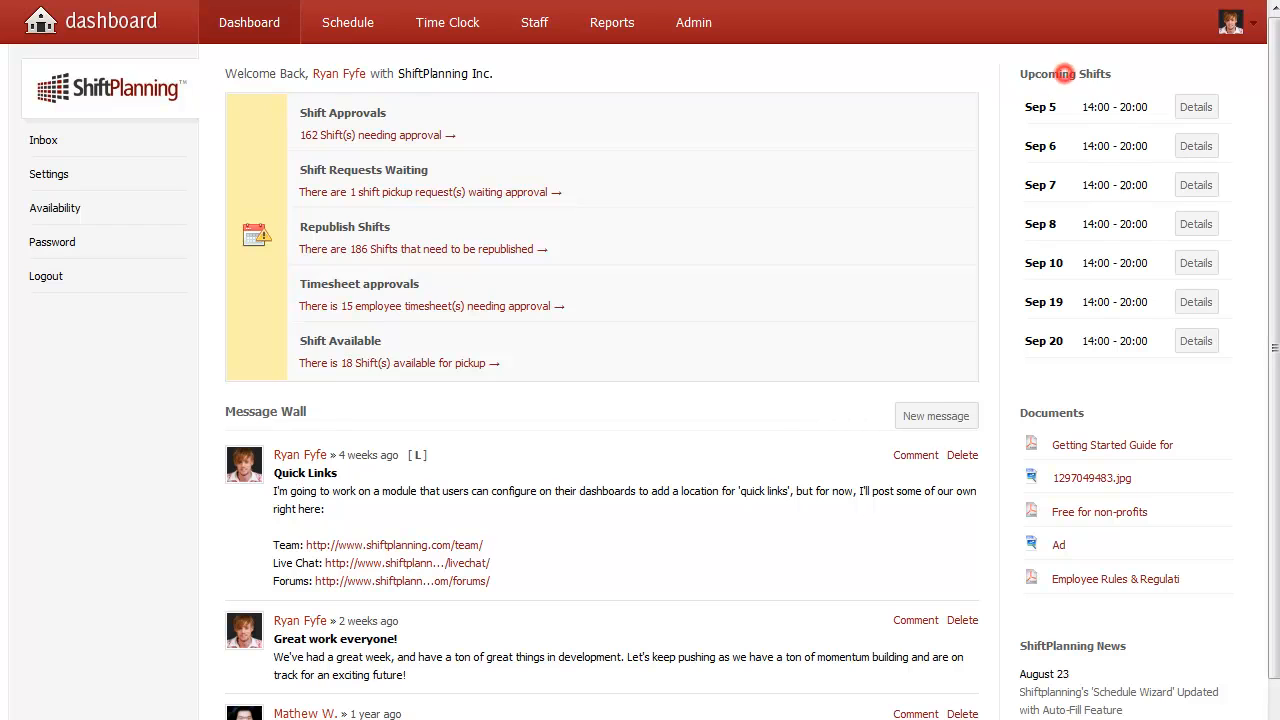
{"action": "left_click", "coordinate": [1053, 413]}
View the account's settings overview, availability and password pages from the dashboard
{"action": "left_click", "coordinate": [48, 174]}
{"action": "left_click", "coordinate": [49, 224]}
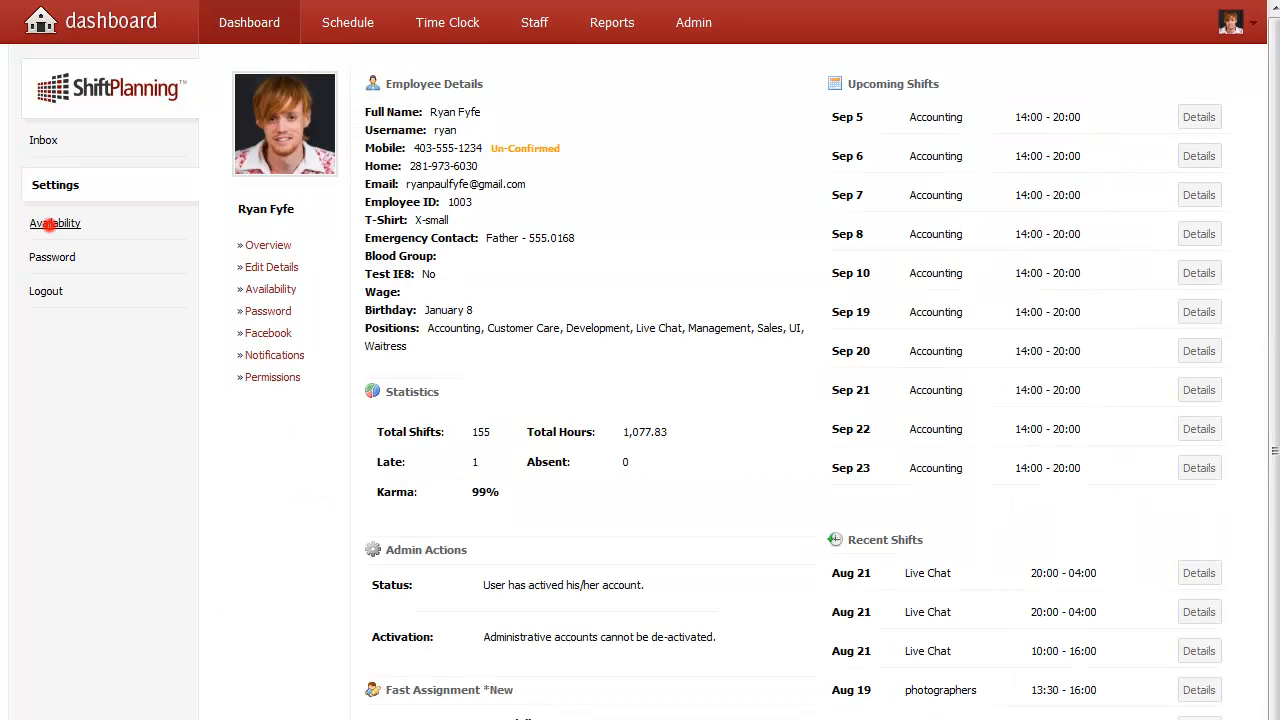
{"action": "left_click", "coordinate": [51, 257]}
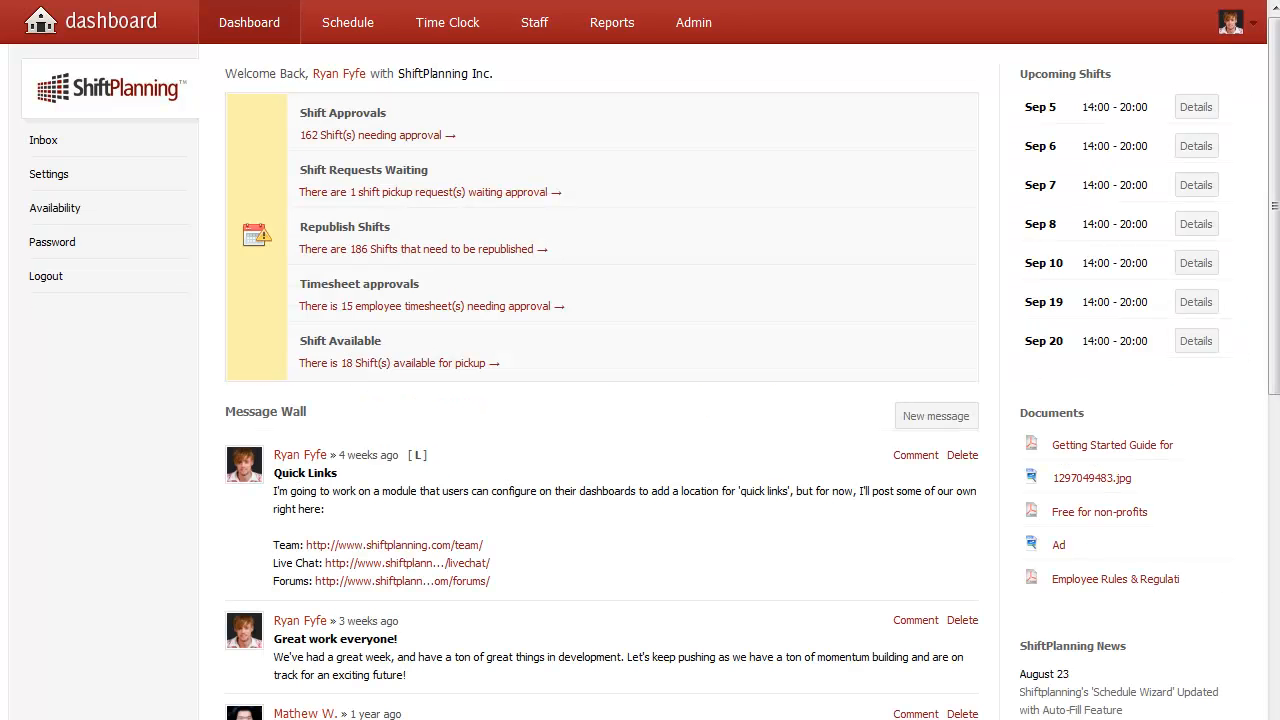
View the weekly schedule grouped by position and by employee
{"action": "left_click", "coordinate": [348, 22]}
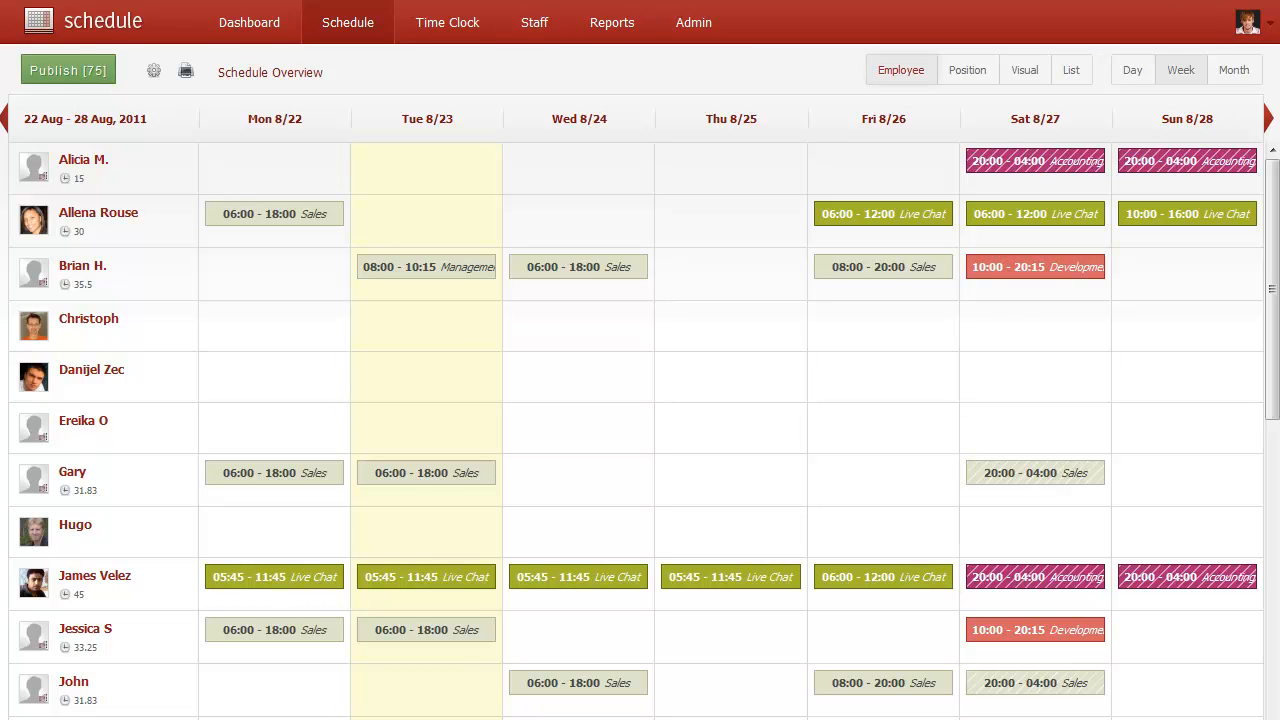
{"action": "left_click", "coordinate": [967, 70]}
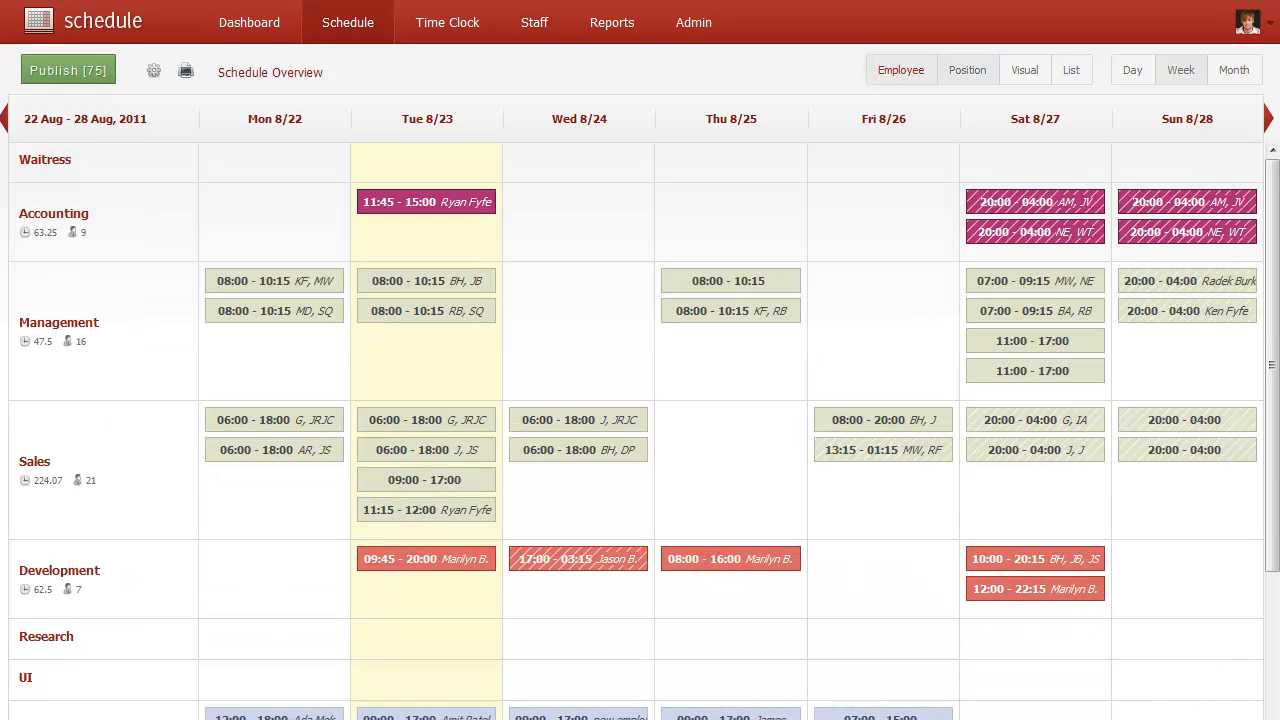
{"action": "left_click", "coordinate": [900, 70]}
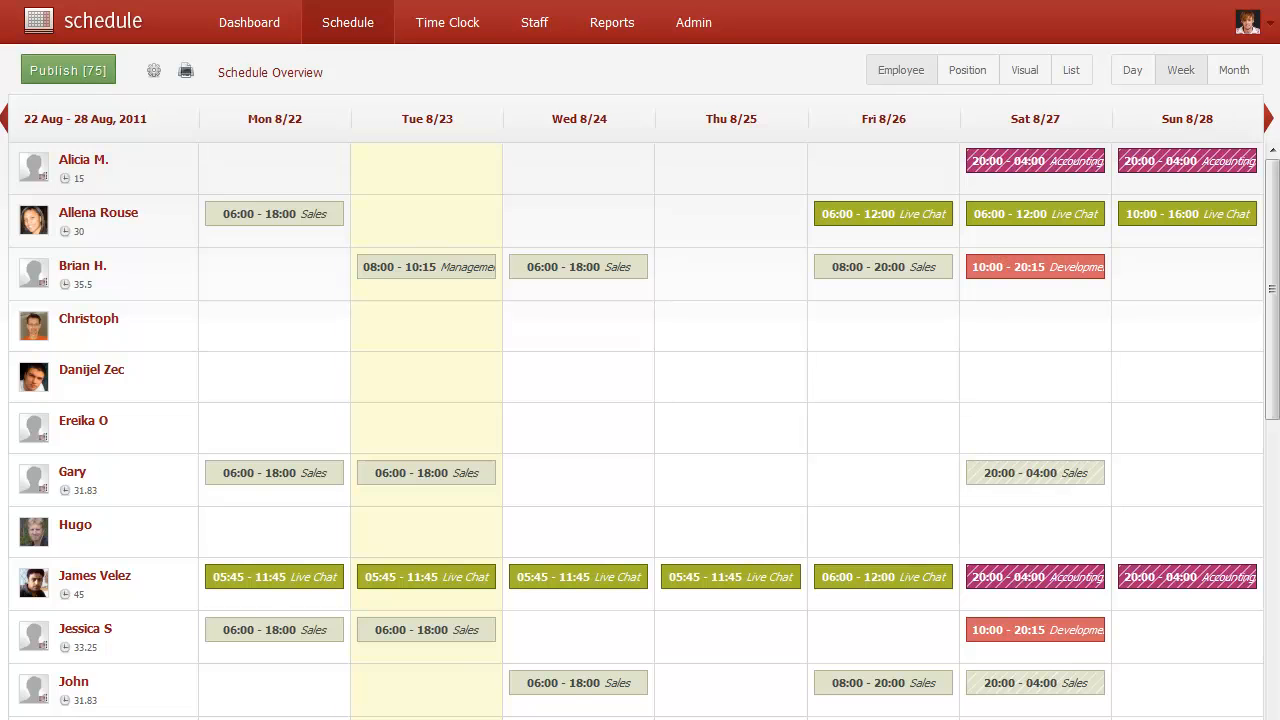
Add an 8a-4pm shift on Thu 8/25 for the fifth employee in the schedule
{"action": "left_click", "coordinate": [760, 363]}
{"action": "type", "text": "8a-4pm"}
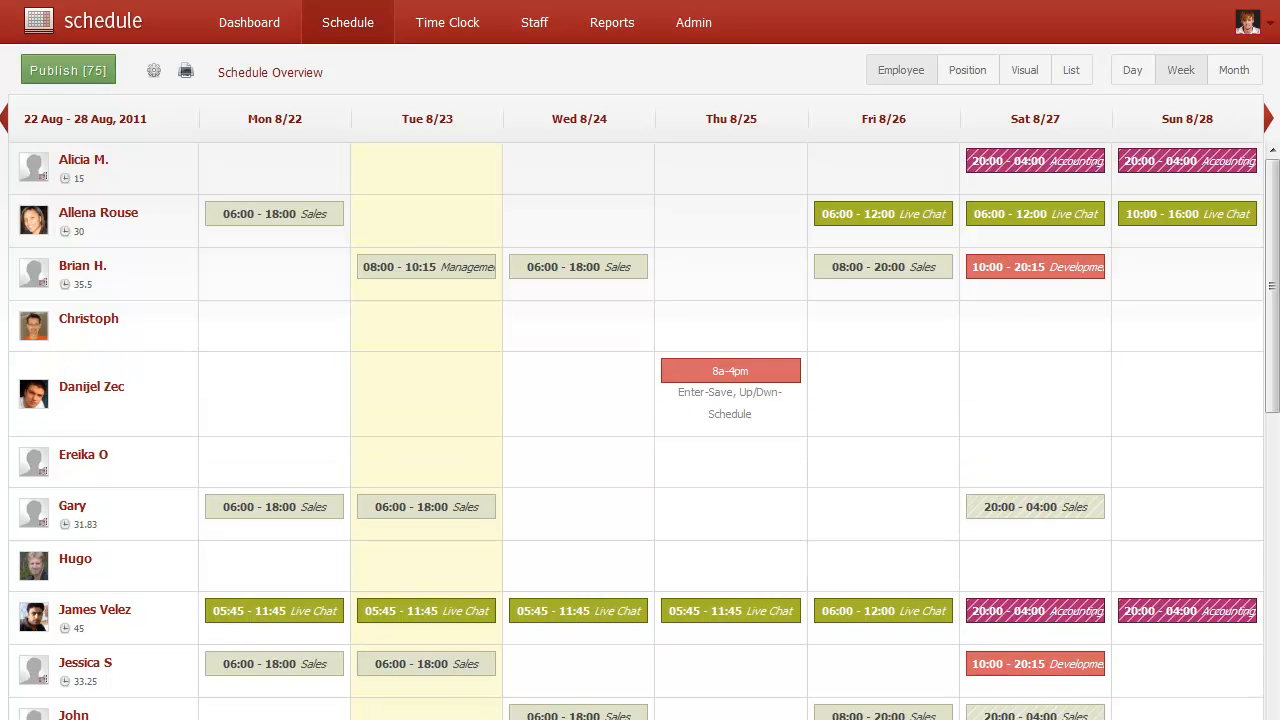
{"action": "key", "text": "Return"}
Add a 7:30-3p shift on Fri 8/26 for the sixth employee in the schedule and look at its details
{"action": "left_click", "coordinate": [866, 426]}
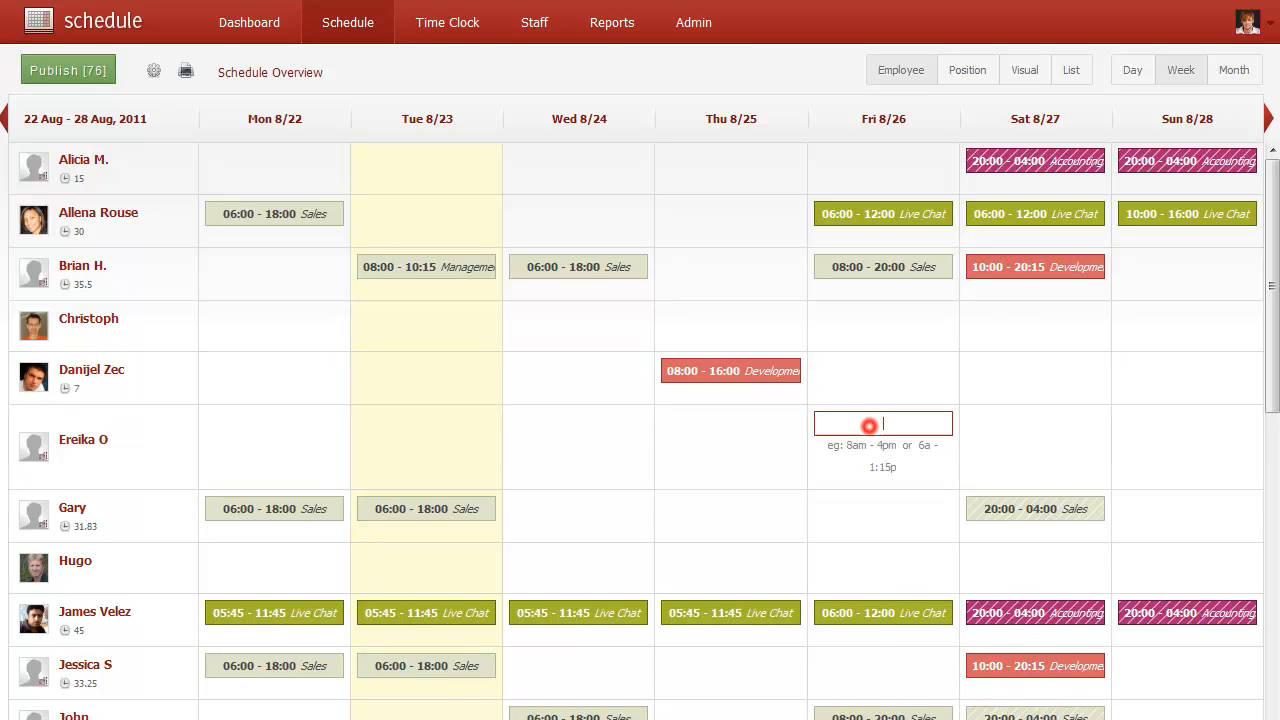
{"action": "type", "text": "7:30-"}
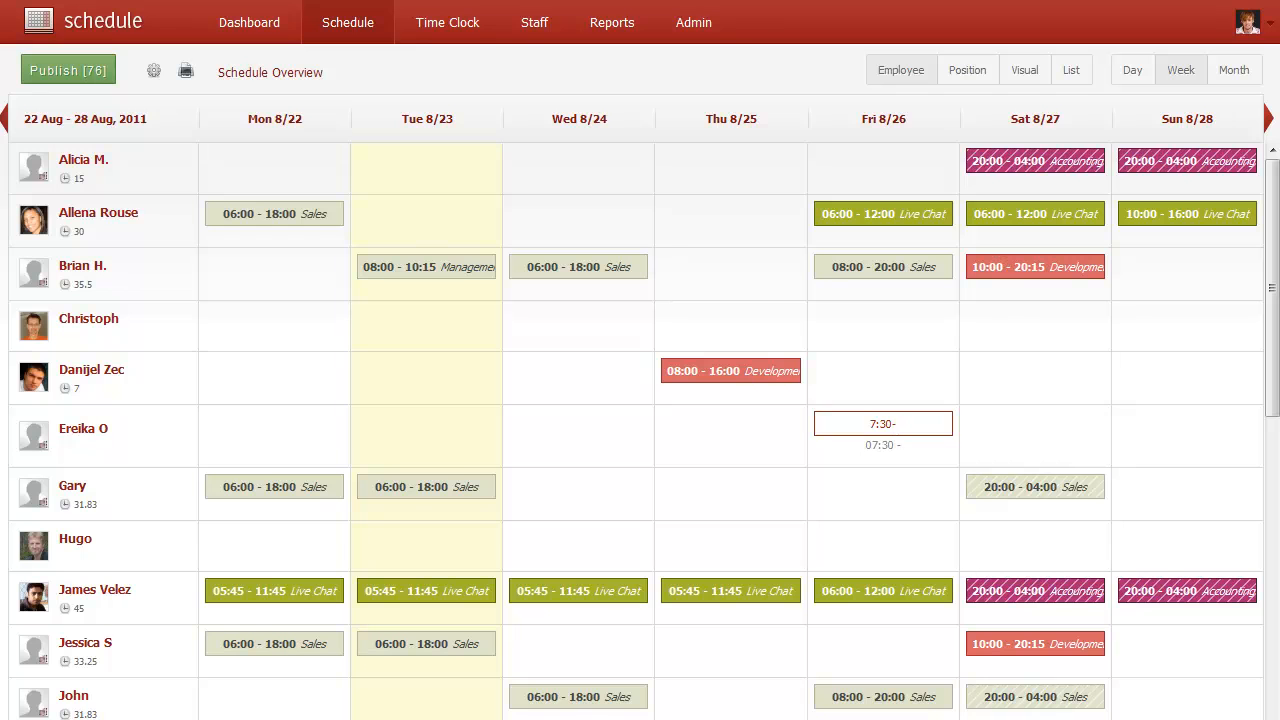
{"action": "type", "text": "3p"}
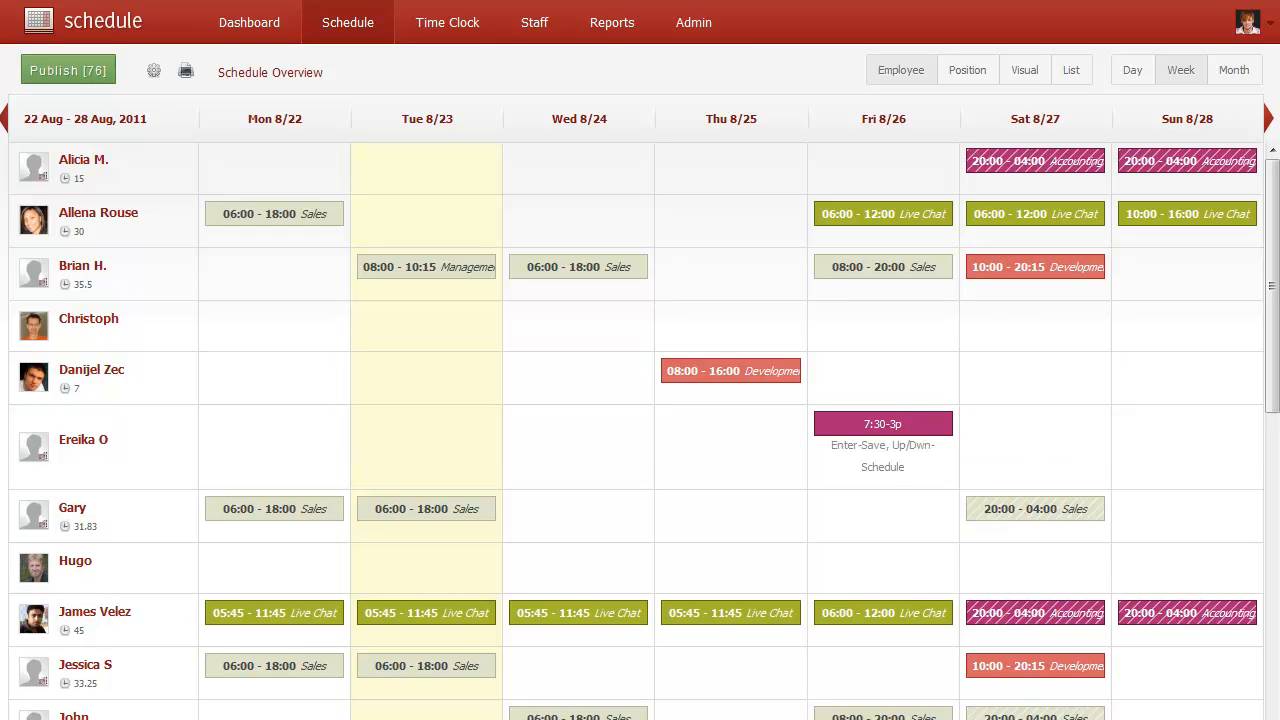
{"action": "key", "text": "Return"}
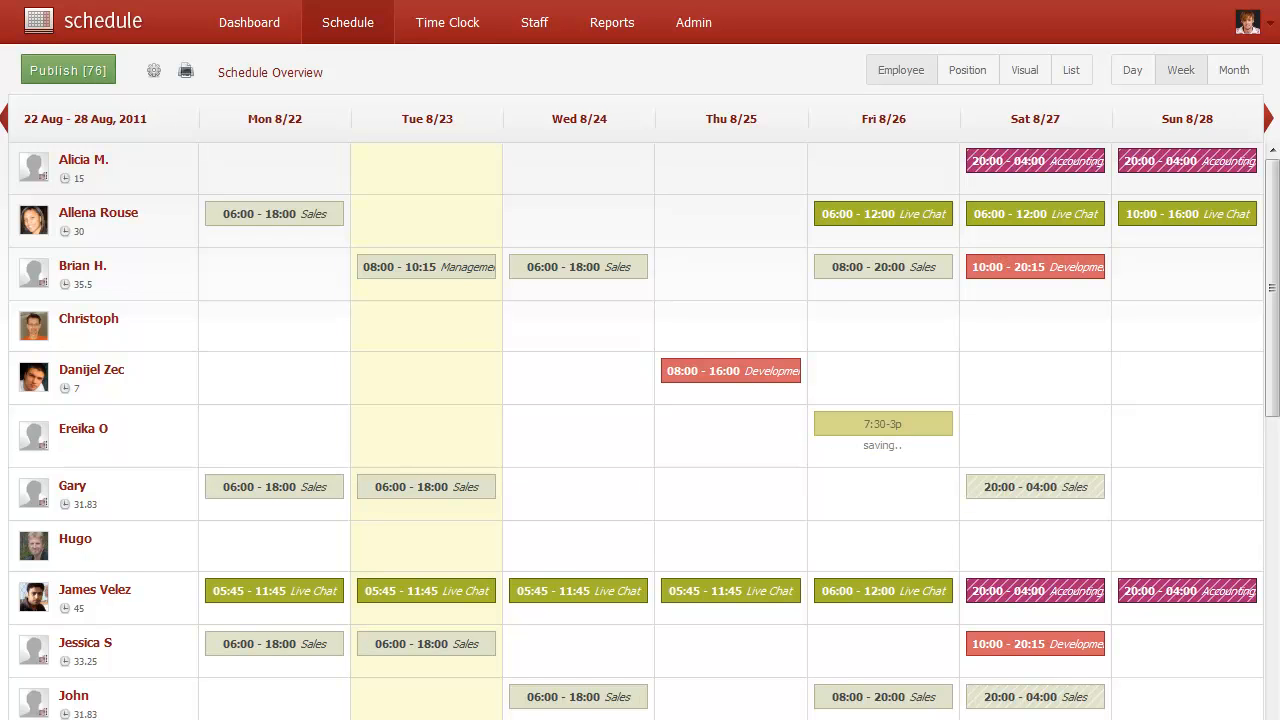
{"action": "left_click", "coordinate": [870, 424]}
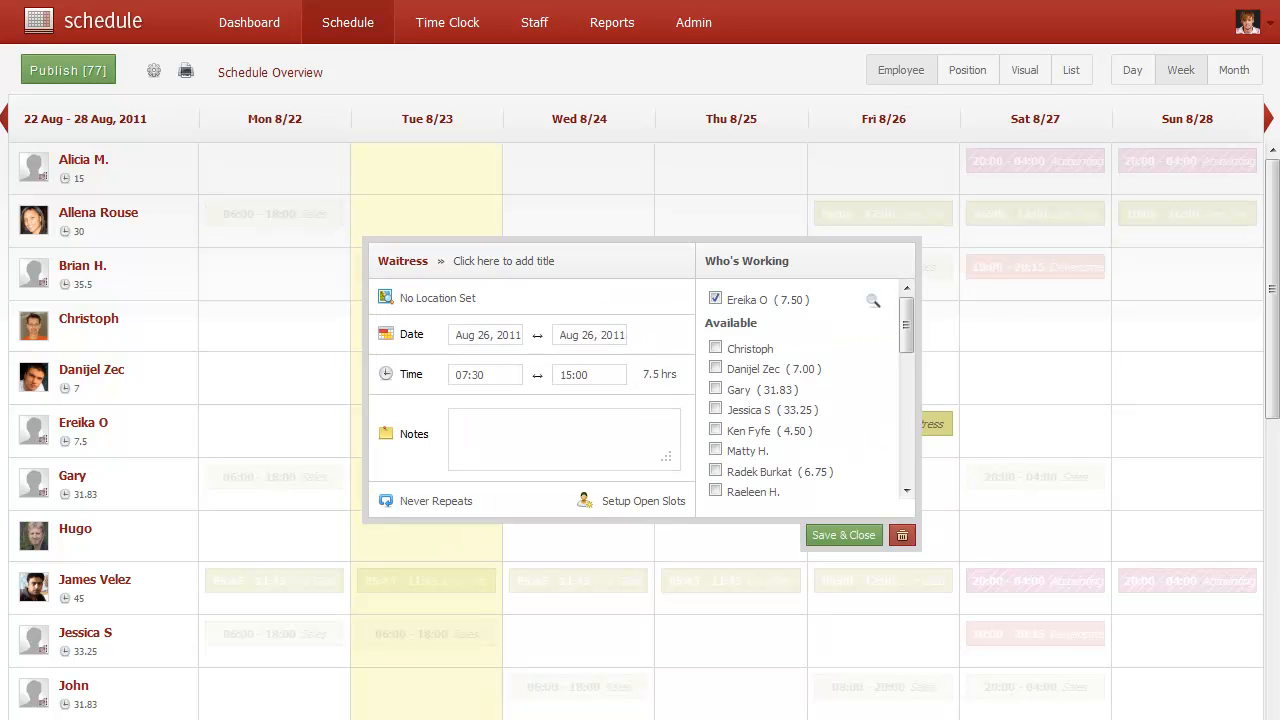
{"action": "key", "text": "Escape"}
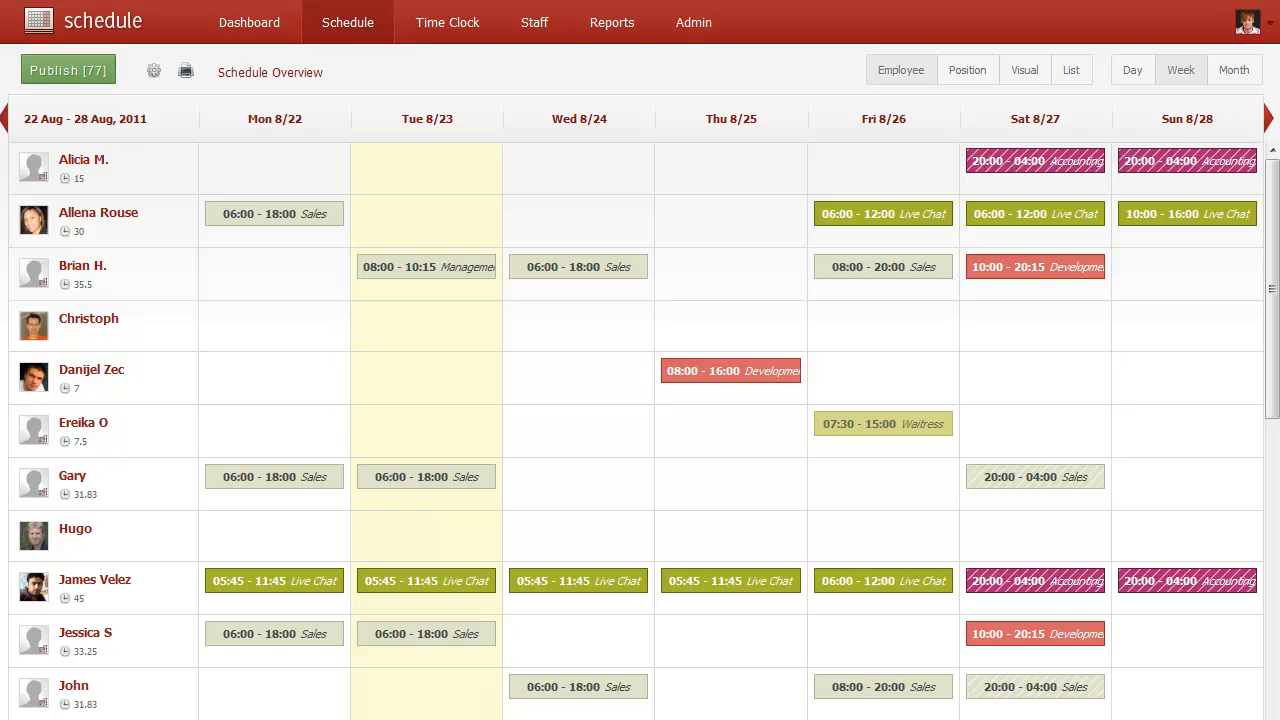
Show the schedule by position and add a 9a-5pm Sales shift on Thu 8/25
{"action": "left_click", "coordinate": [967, 70]}
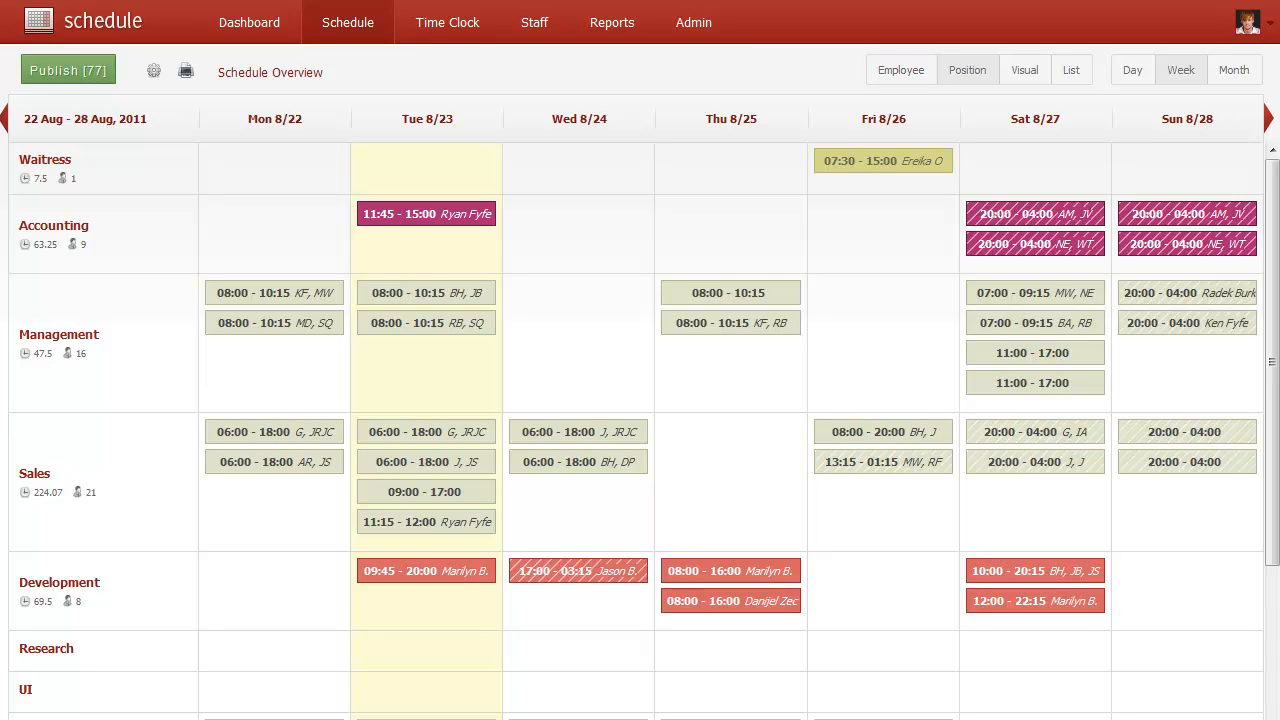
{"action": "left_click", "coordinate": [106, 230]}
{"action": "left_click", "coordinate": [91, 468]}
{"action": "left_click", "coordinate": [138, 186]}
{"action": "left_click", "coordinate": [137, 245]}
{"action": "left_click", "coordinate": [147, 333]}
{"action": "left_click", "coordinate": [725, 476]}
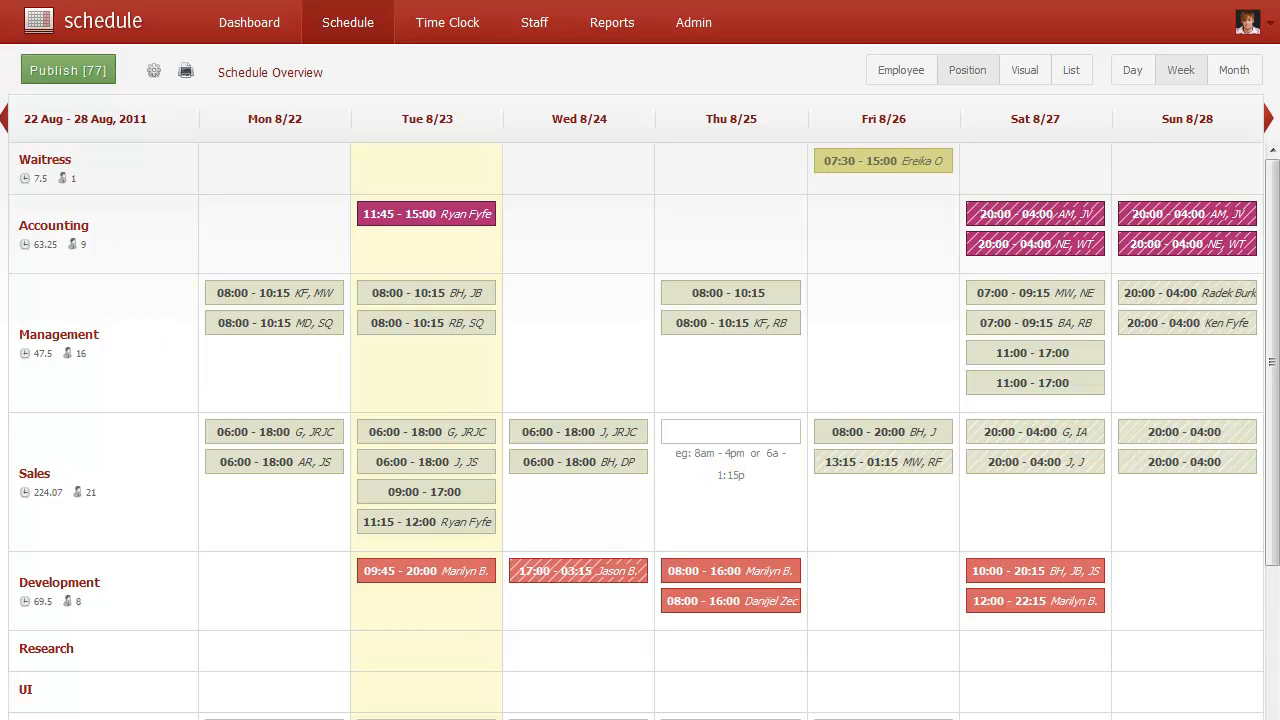
{"action": "type", "text": "9a-5pm"}
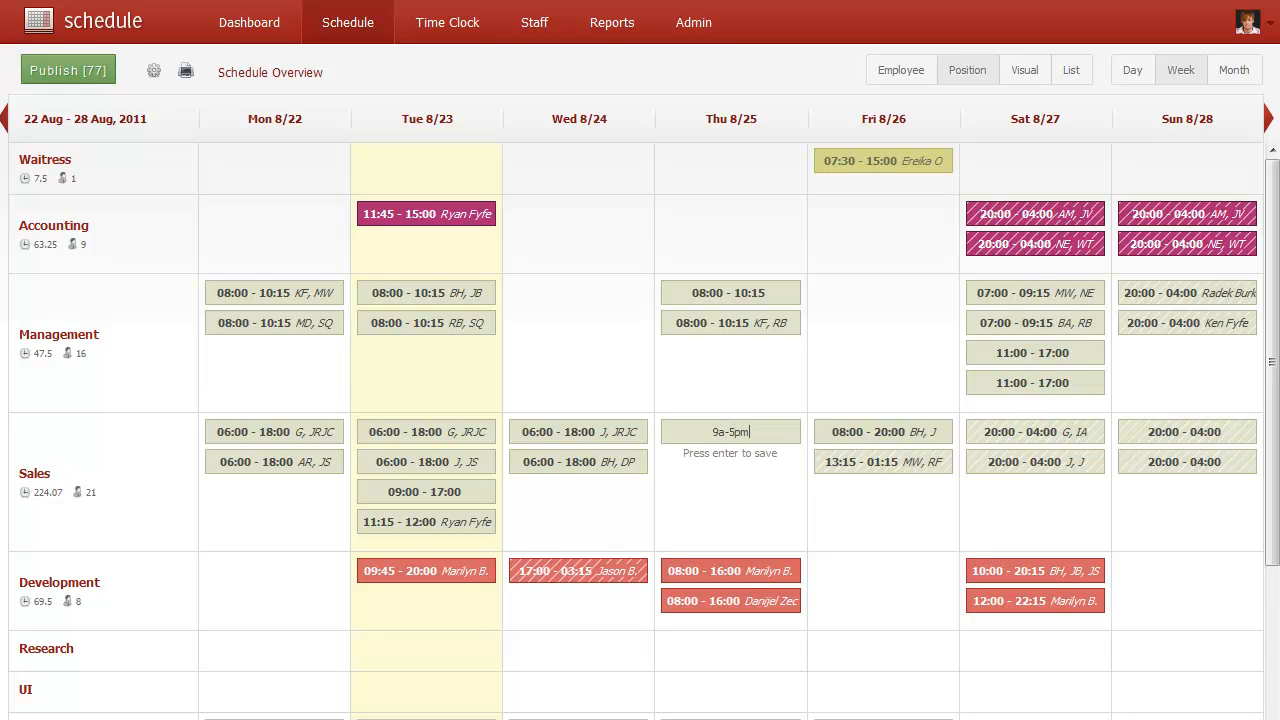
{"action": "key", "text": "Return"}
Assign the first two available employees to the new Thu 8/25 Sales shift and save it
{"action": "left_click", "coordinate": [731, 431]}
{"action": "left_click", "coordinate": [715, 327]}
{"action": "left_click", "coordinate": [715, 347]}
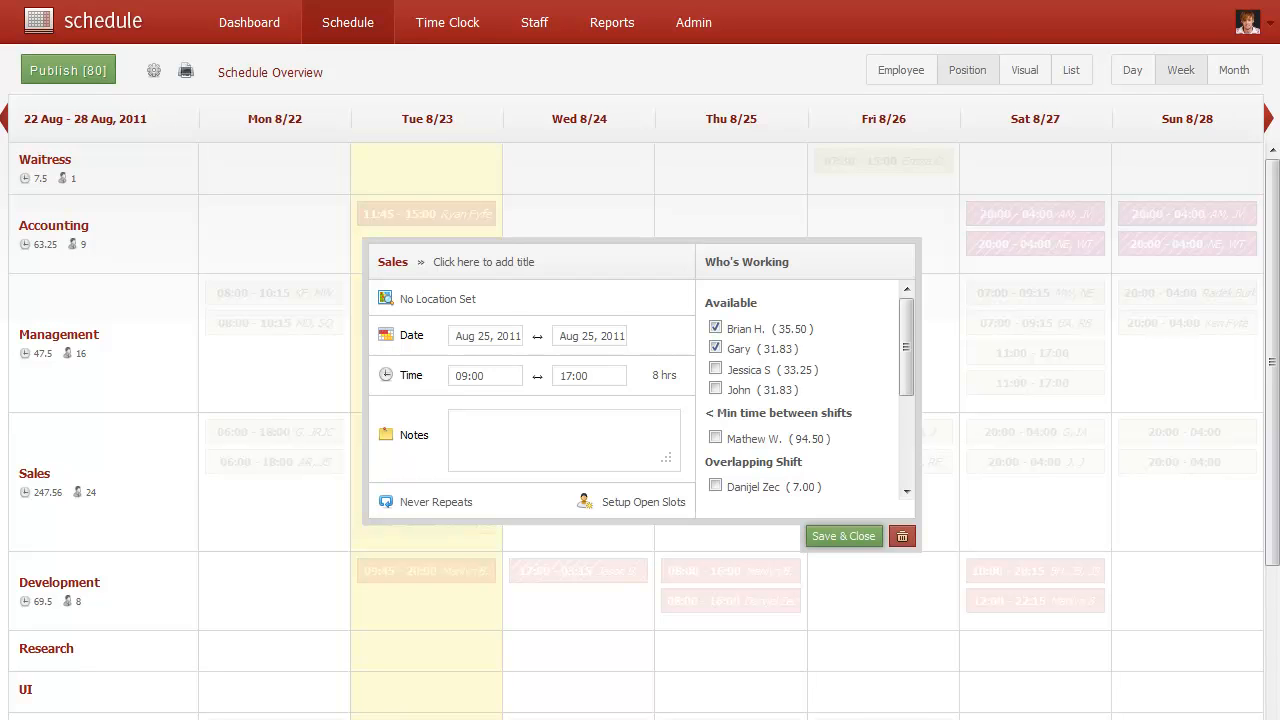
{"action": "left_click", "coordinate": [780, 300]}
{"action": "left_click", "coordinate": [838, 415]}
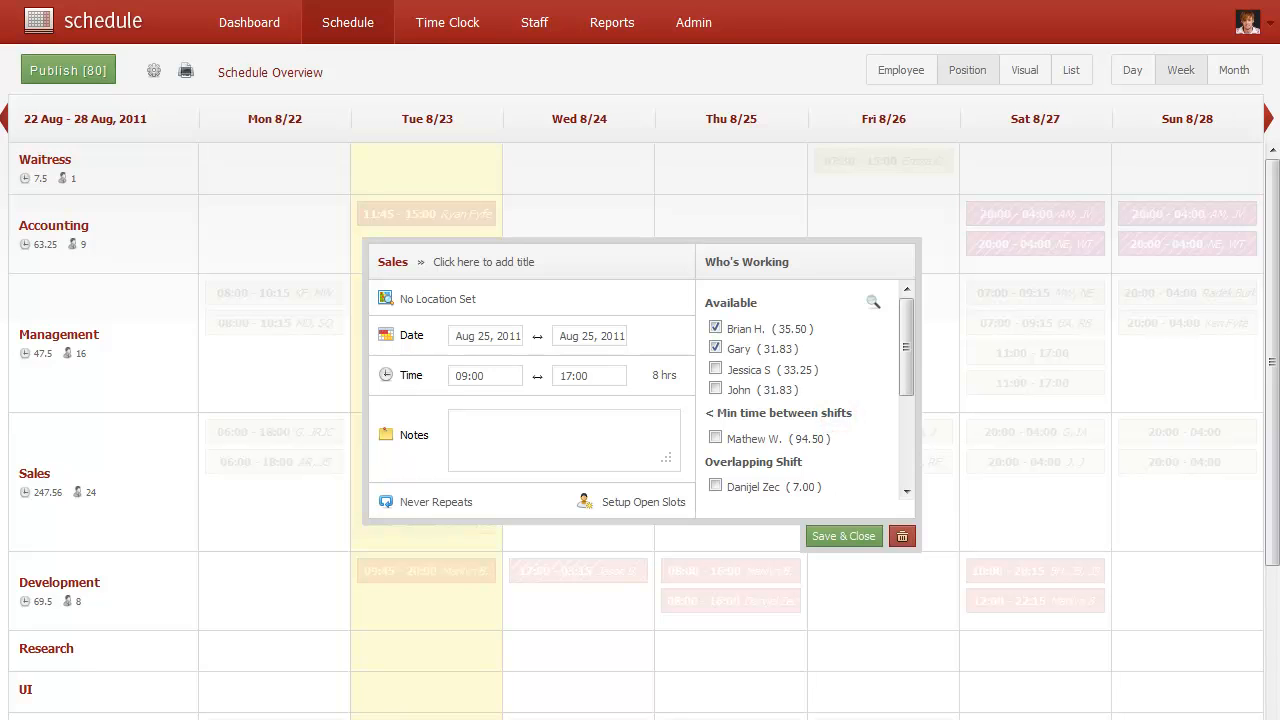
{"action": "scroll", "coordinate": [805, 390], "scroll_direction": "down", "scroll_amount": 3}
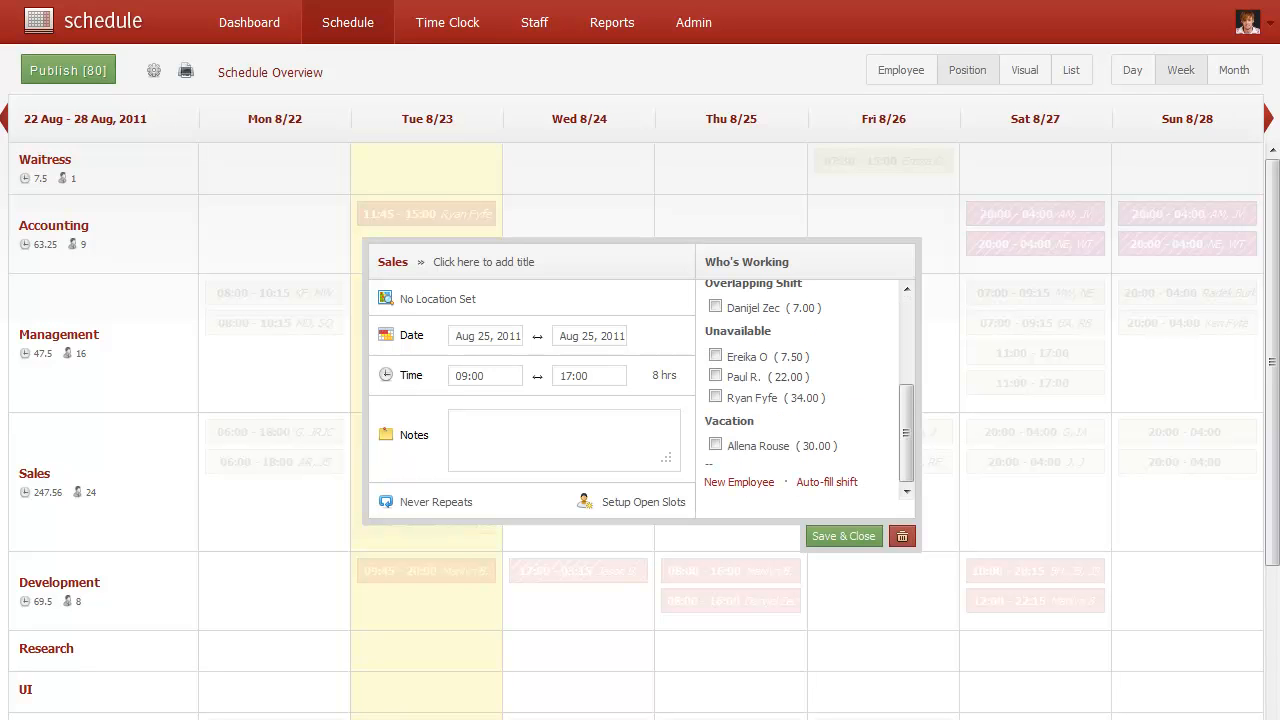
{"action": "left_click", "coordinate": [854, 376]}
{"action": "left_click", "coordinate": [843, 536]}
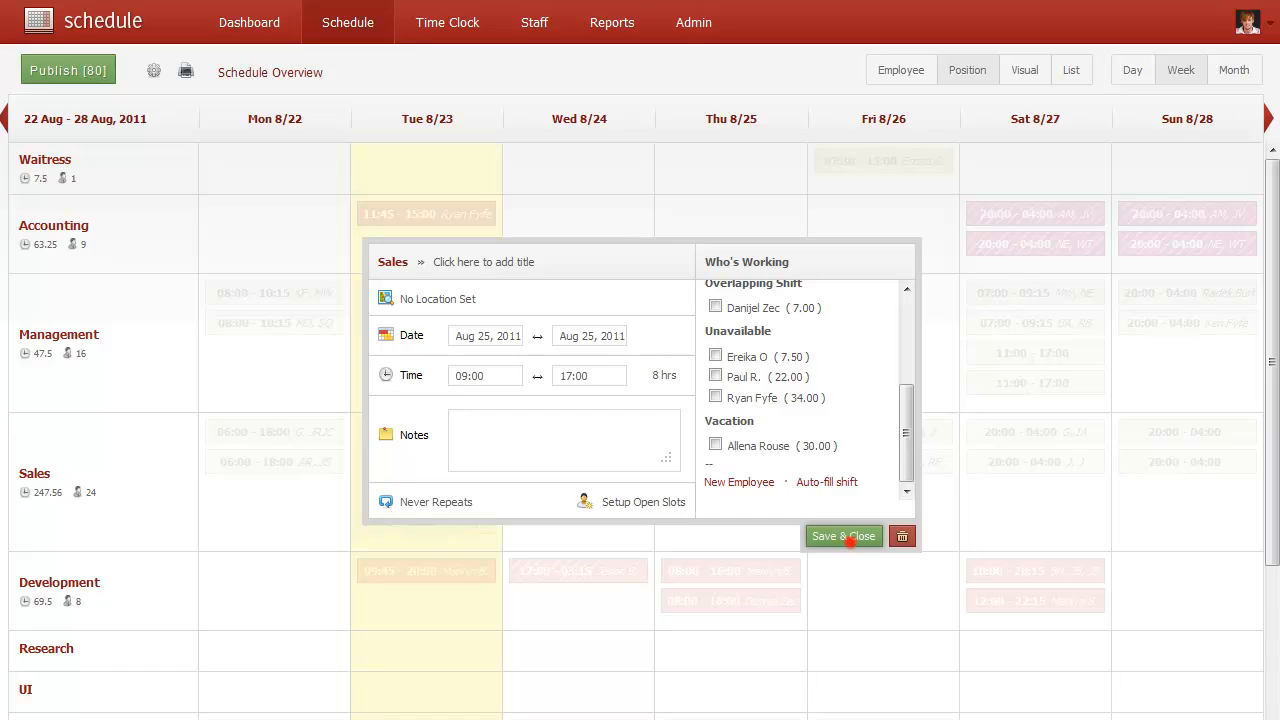
View the staff section's fast assignment page and new employee form
{"action": "left_click", "coordinate": [534, 12]}
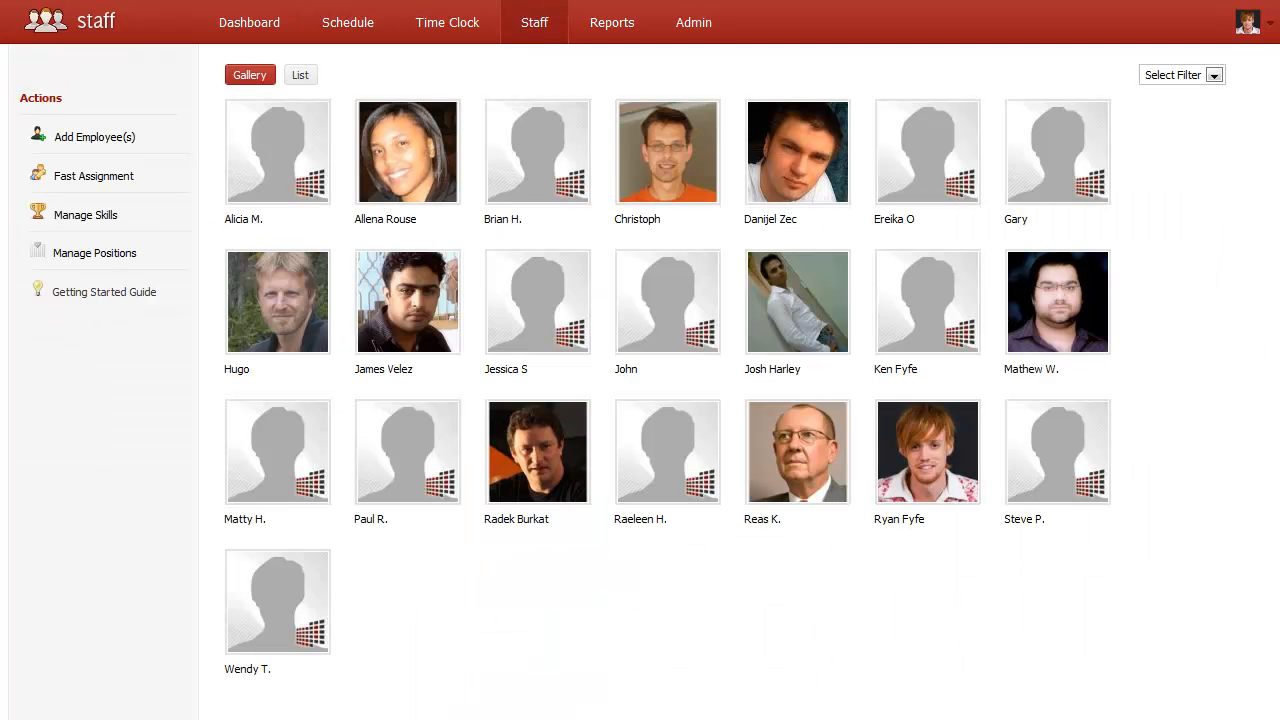
{"action": "left_click", "coordinate": [130, 521]}
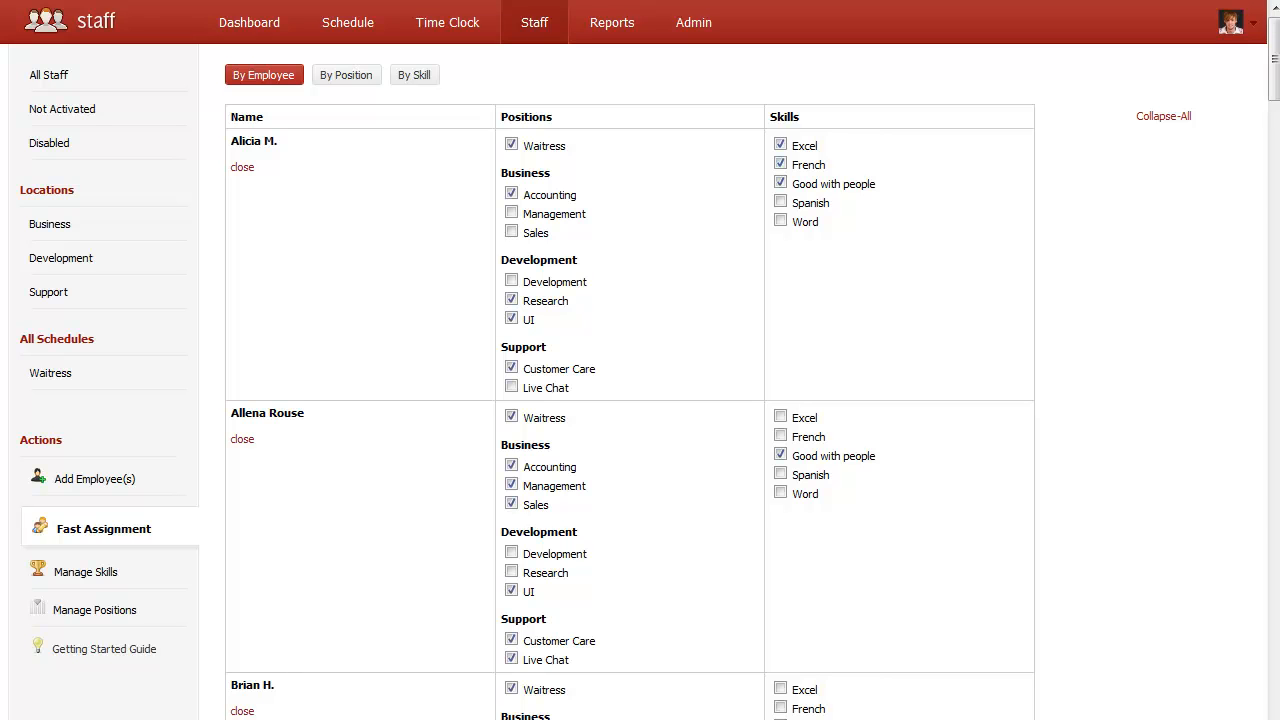
{"action": "left_click", "coordinate": [142, 480]}
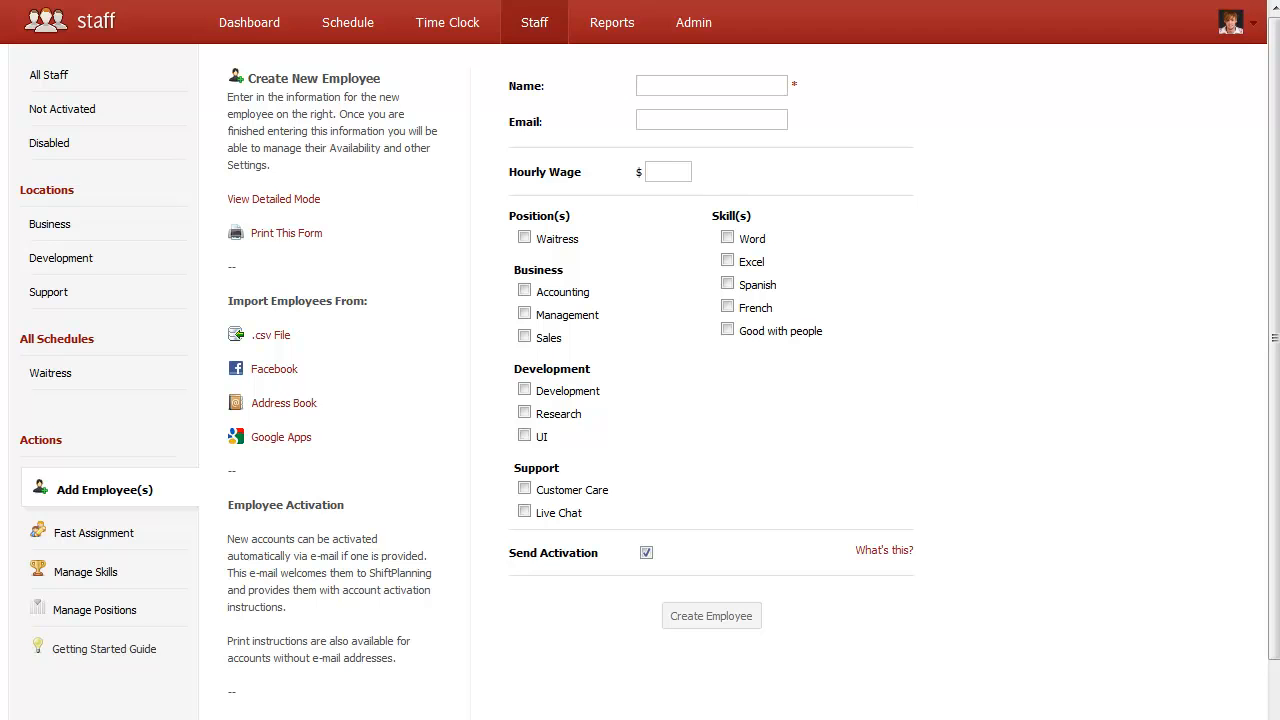
Open the second employee's profile from the full staff gallery and view the editable details
{"action": "left_click", "coordinate": [105, 75]}
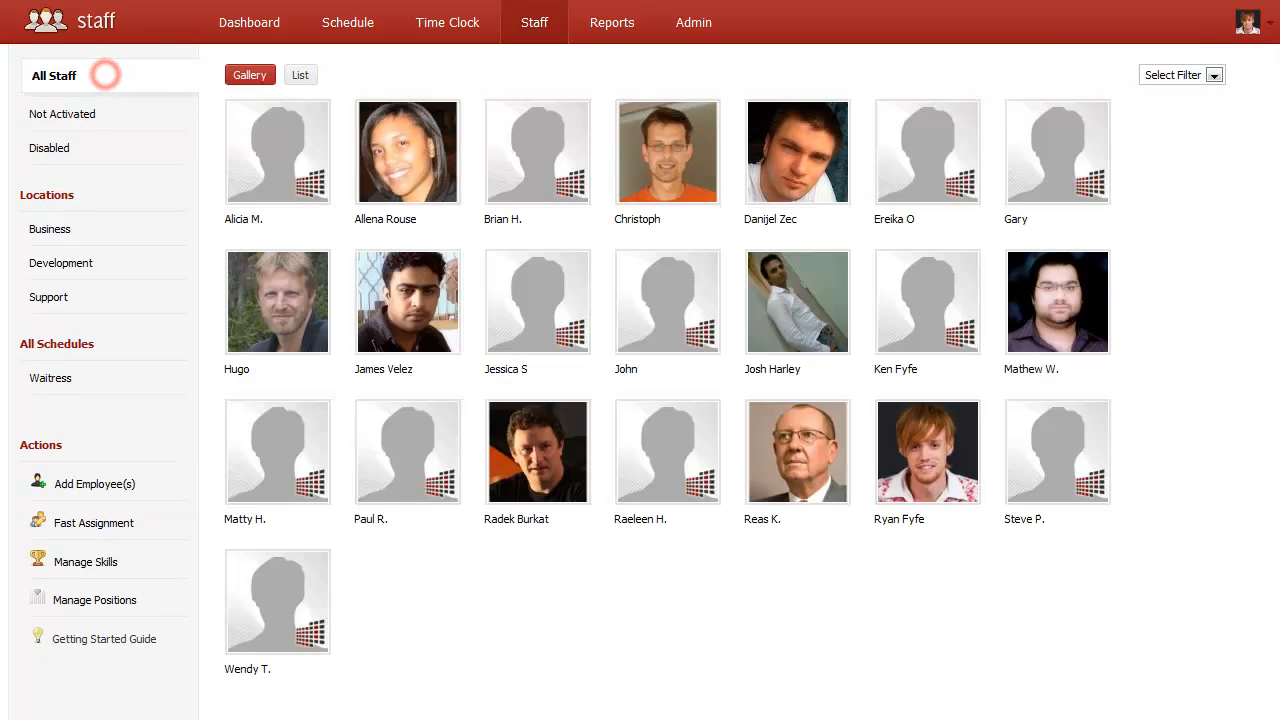
{"action": "left_click", "coordinate": [365, 165]}
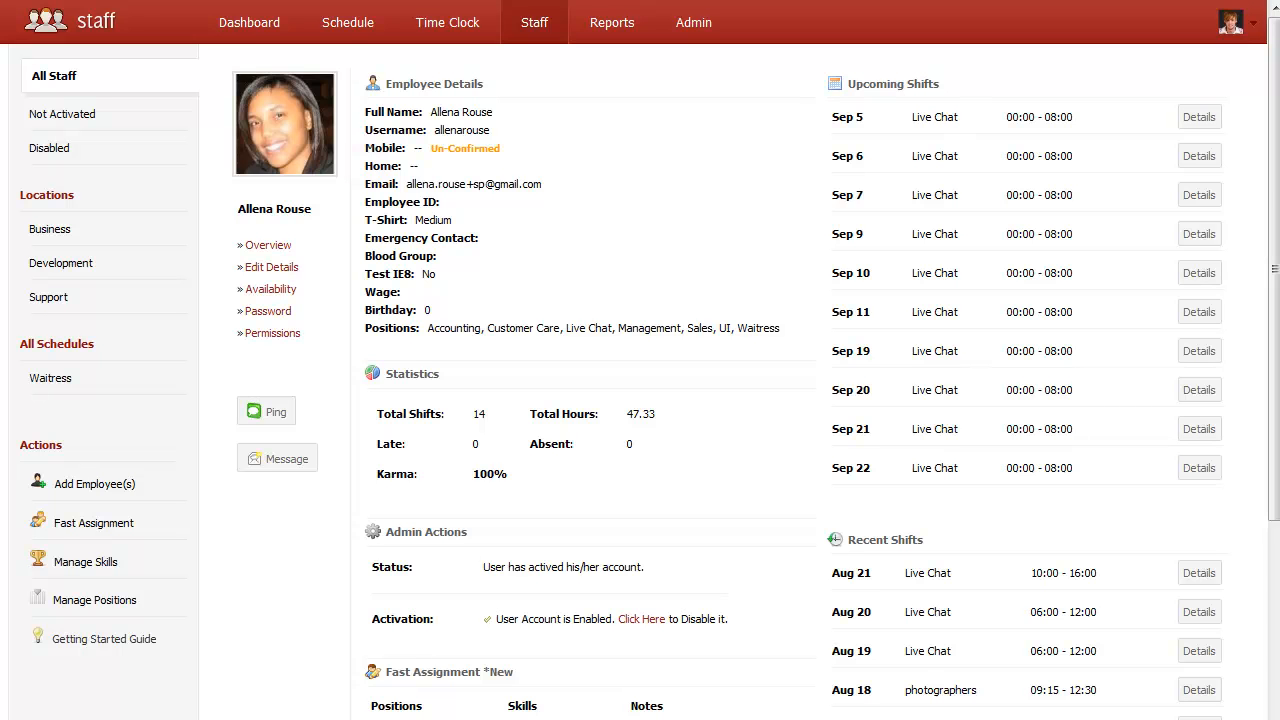
{"action": "left_click", "coordinate": [272, 267]}
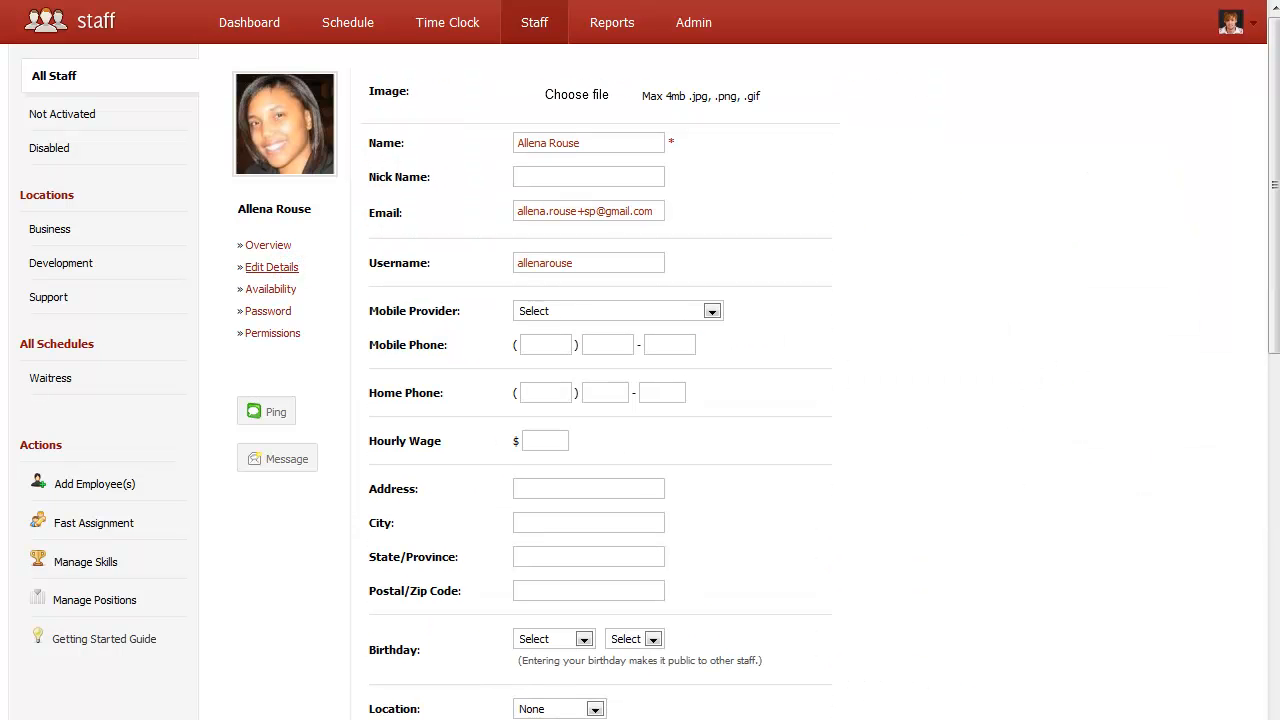
Title the Thu 8/25 09:00–17:00 Sales shift "Manager" and add the note "Wear Black Today"
{"action": "left_click", "coordinate": [348, 22]}
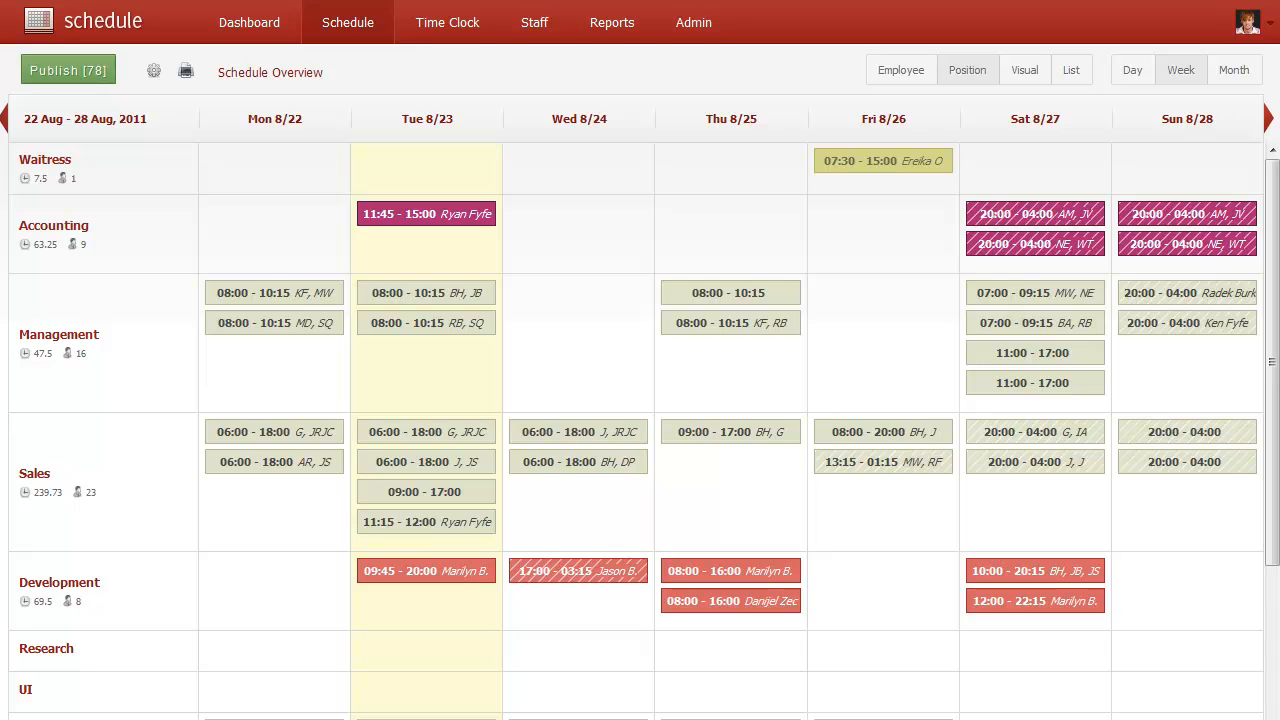
{"action": "left_click", "coordinate": [757, 433]}
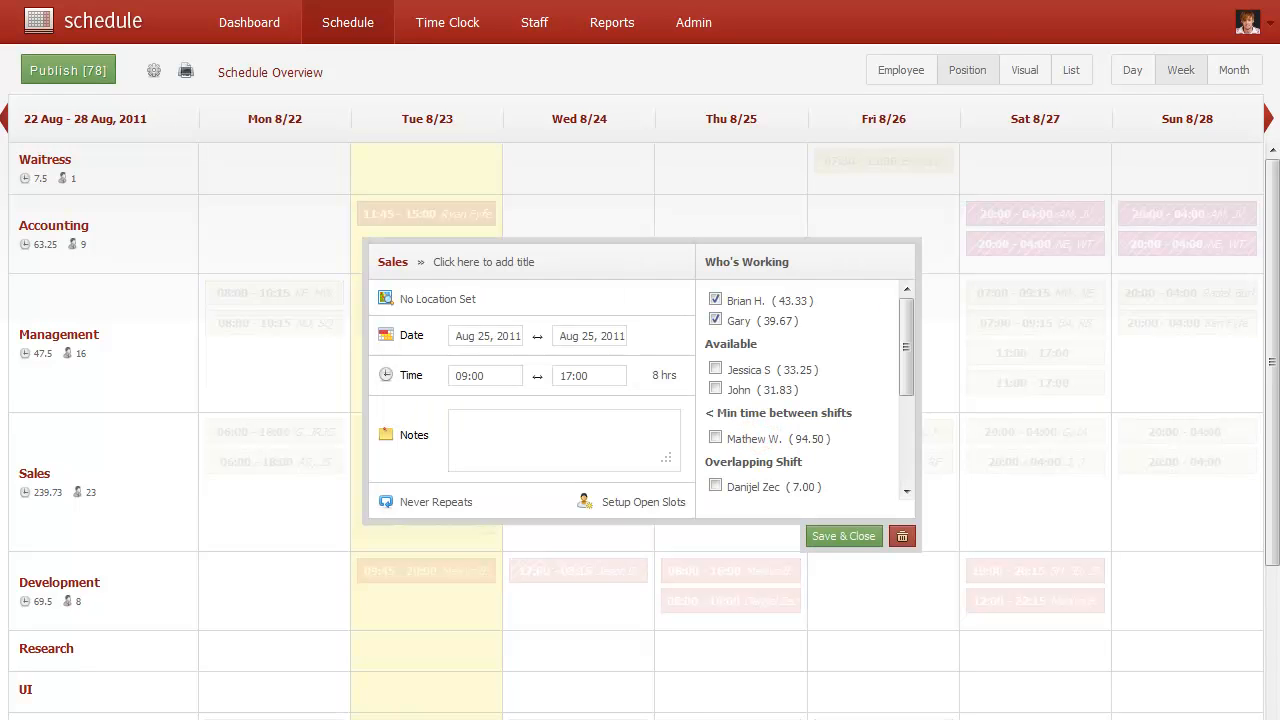
{"action": "left_click", "coordinate": [505, 263]}
{"action": "type", "text": "Manager"}
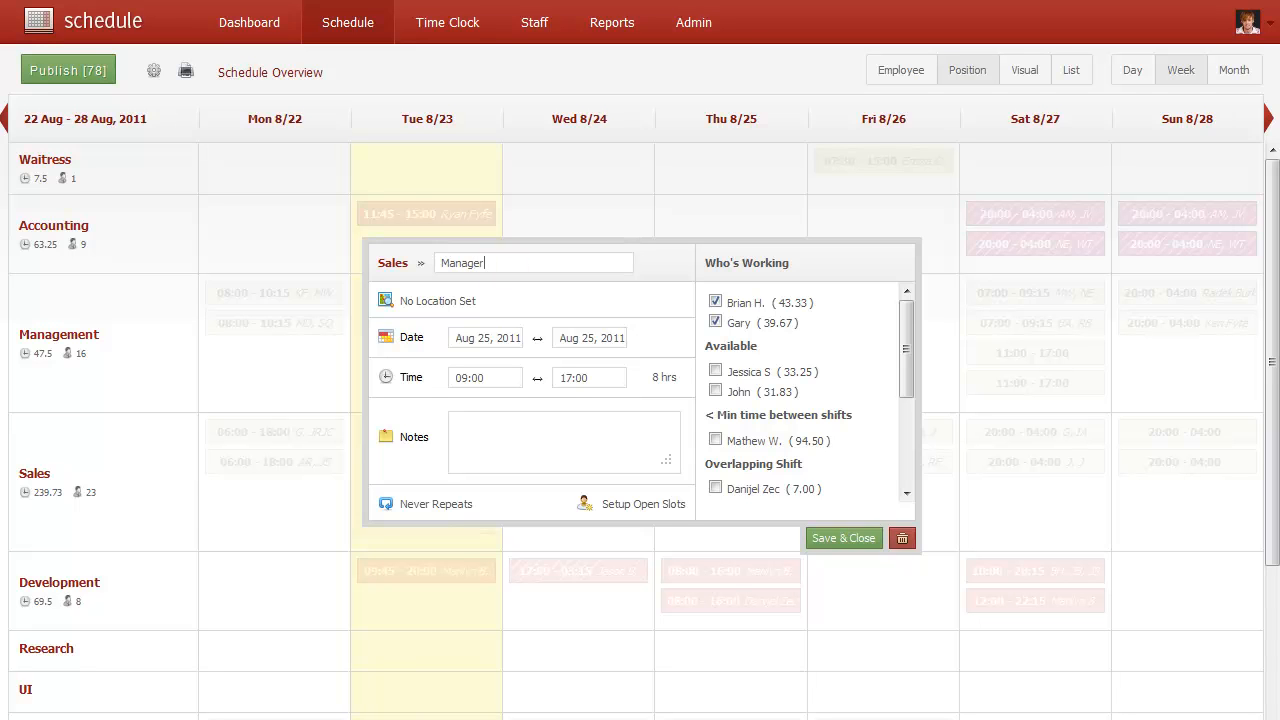
{"action": "left_click", "coordinate": [670, 321]}
{"action": "left_click", "coordinate": [634, 424]}
{"action": "type", "text": "Wear Blac"}
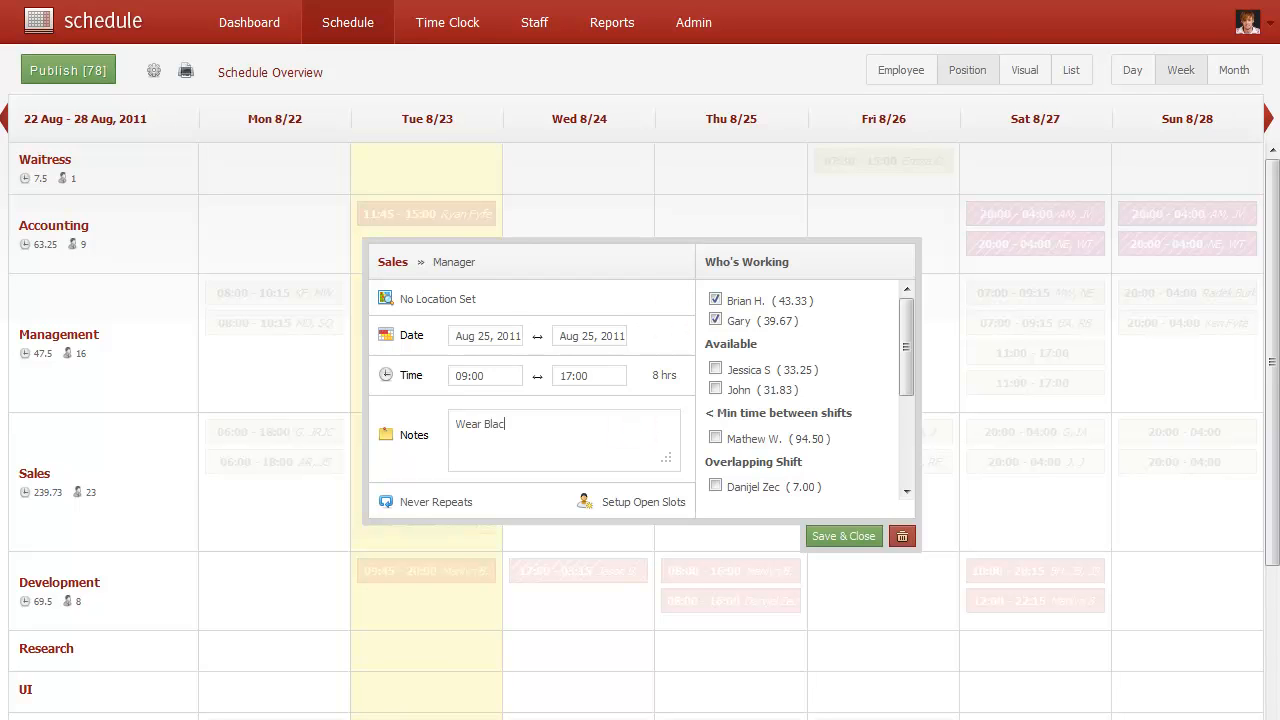
{"action": "type", "text": "k Today"}
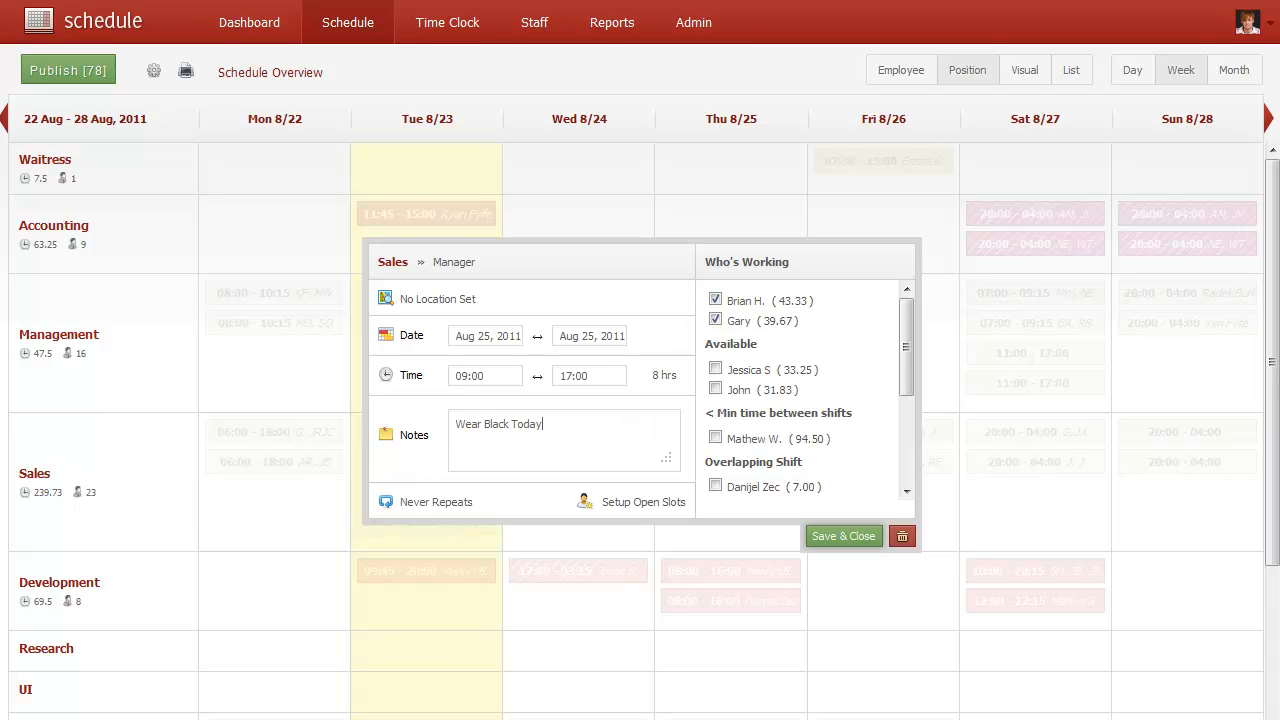
Choose daily repetition until Aug 27, 2011 for the Manager shift in its repeat settings
{"action": "left_click", "coordinate": [424, 501]}
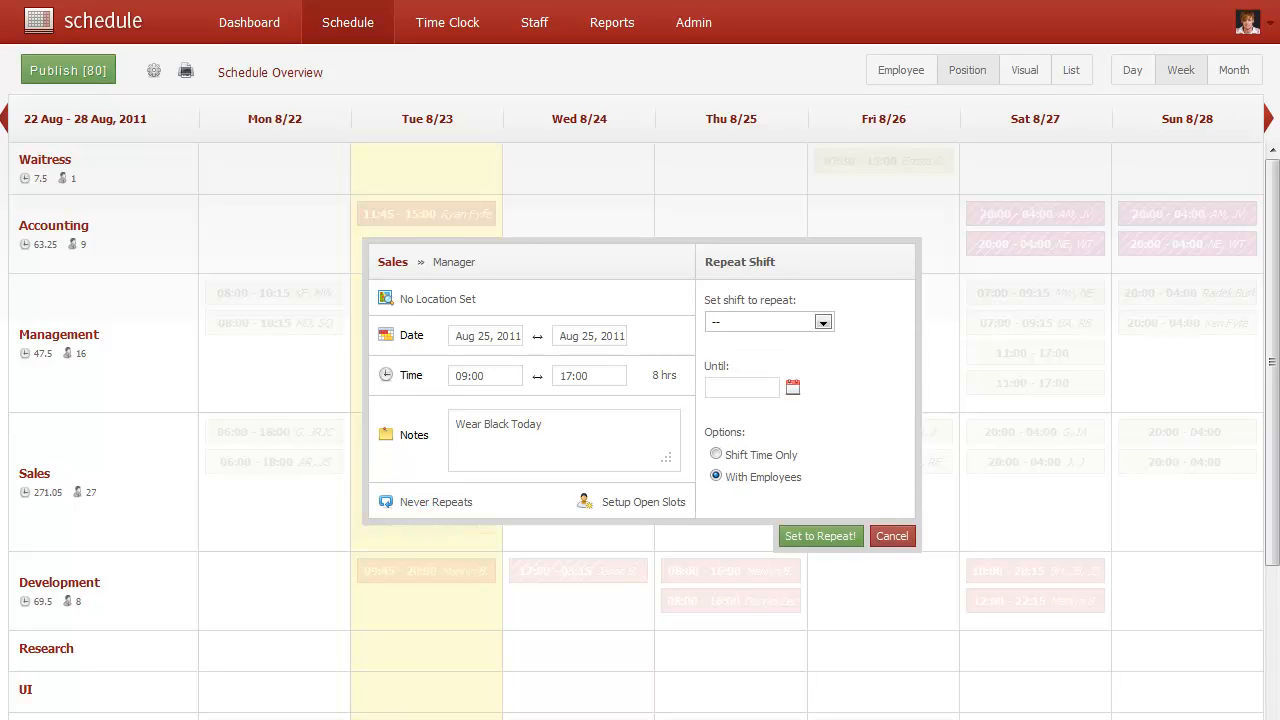
{"action": "left_click", "coordinate": [810, 322]}
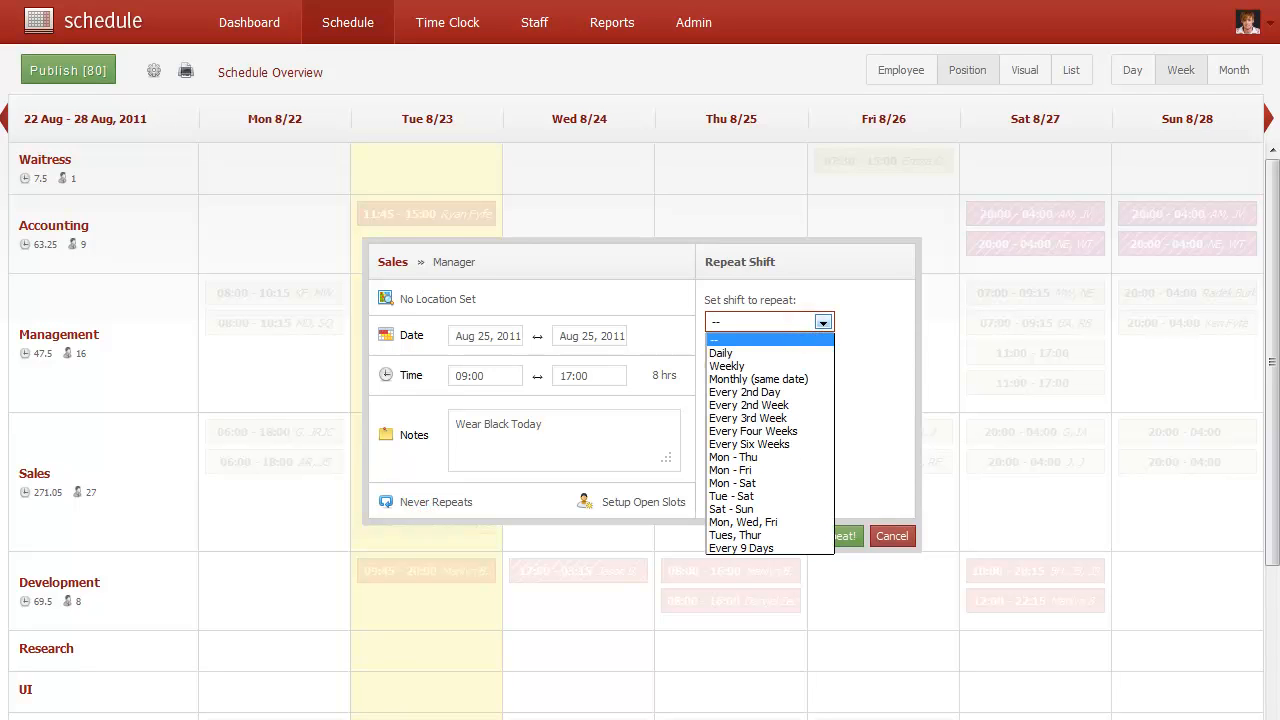
{"action": "left_click", "coordinate": [809, 350]}
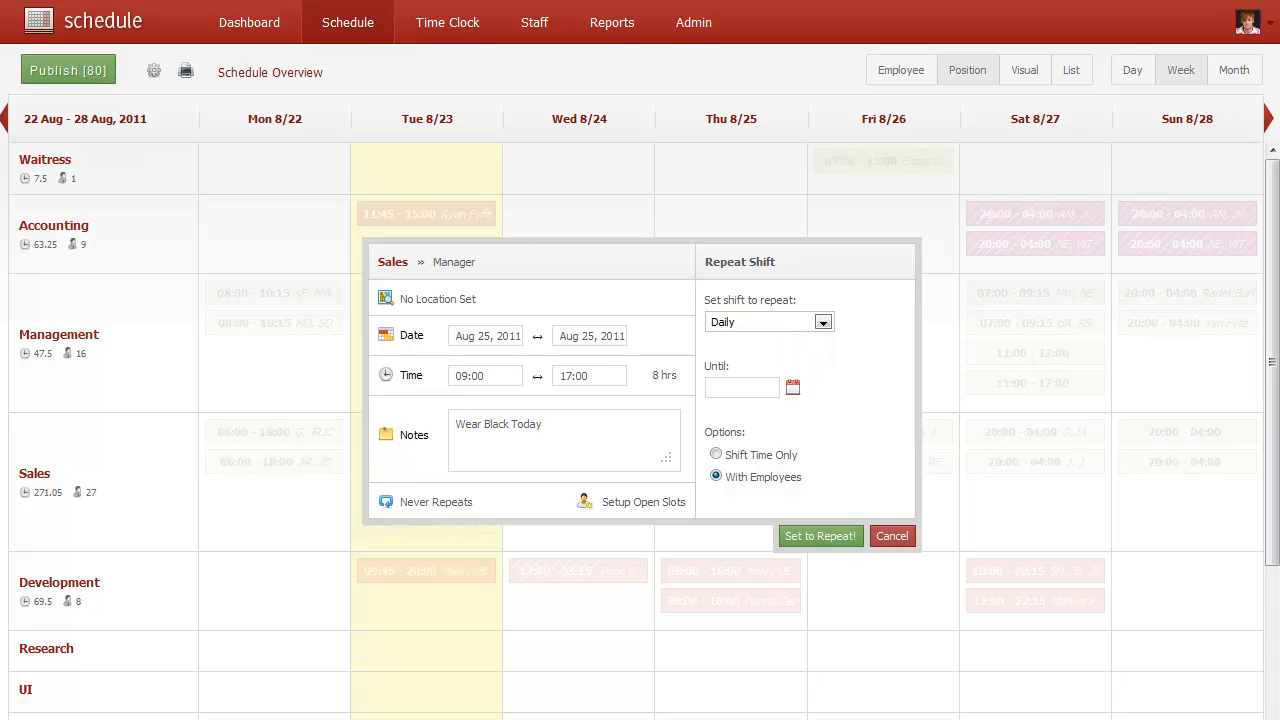
{"action": "left_click", "coordinate": [756, 387]}
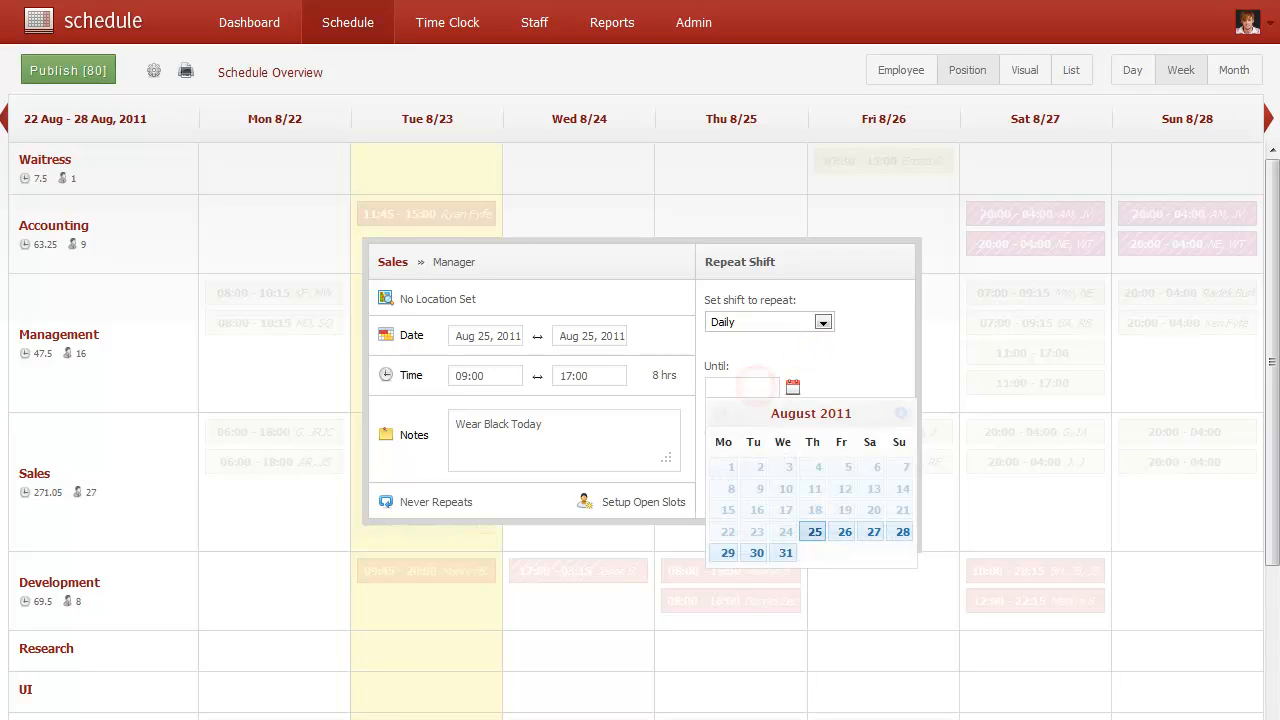
{"action": "left_click", "coordinate": [872, 531]}
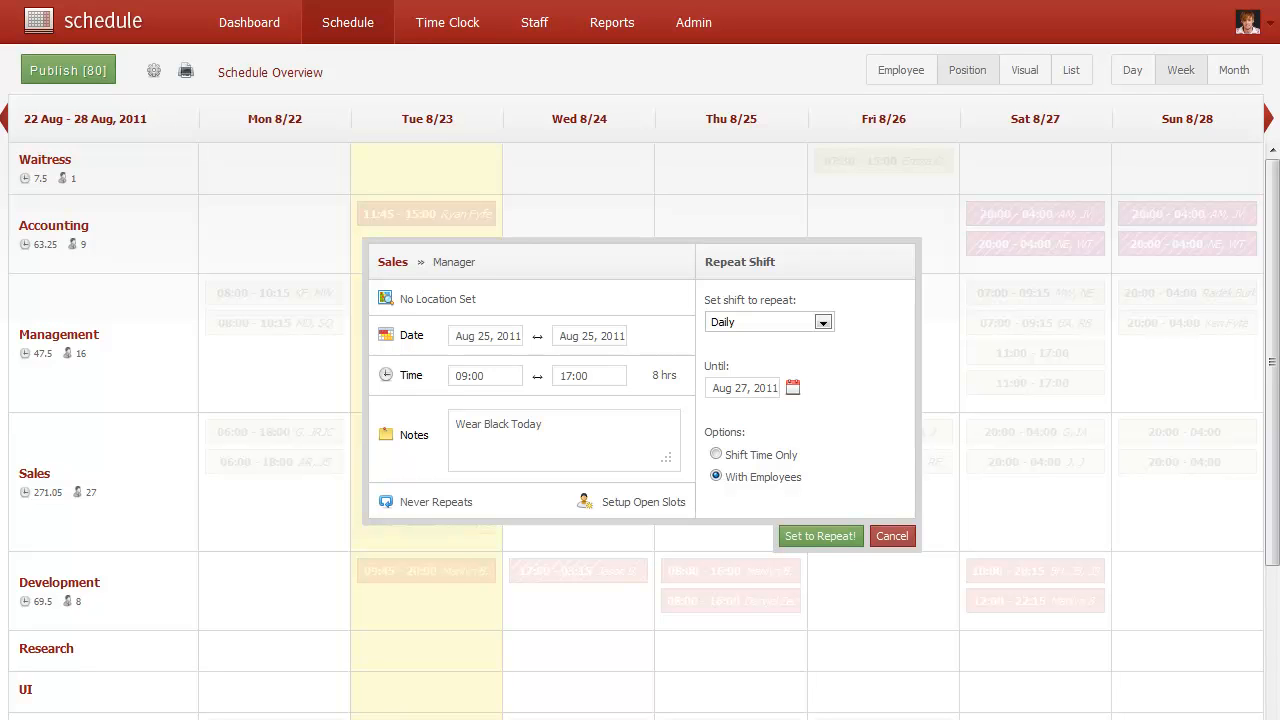
Set up 2 open slots for the Manager shift and return to its employee list
{"action": "left_click", "coordinate": [660, 502]}
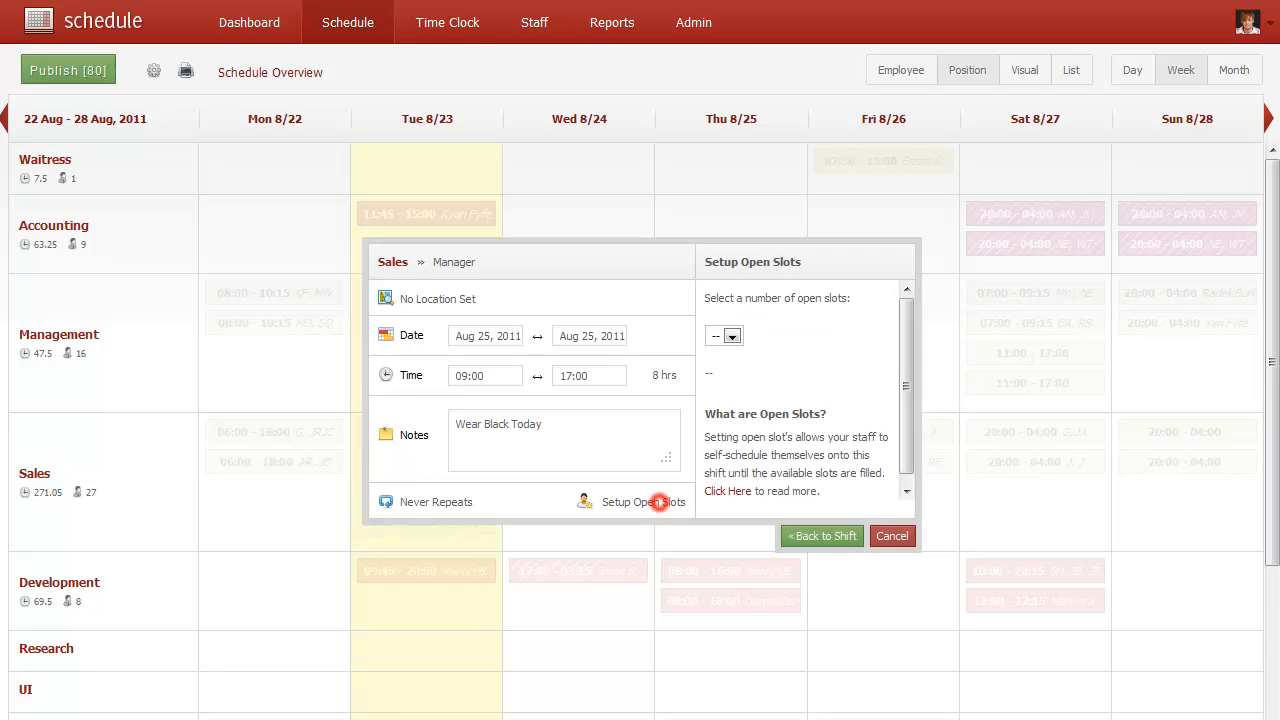
{"action": "left_click", "coordinate": [731, 336]}
{"action": "left_click", "coordinate": [725, 380]}
{"action": "left_click", "coordinate": [755, 339]}
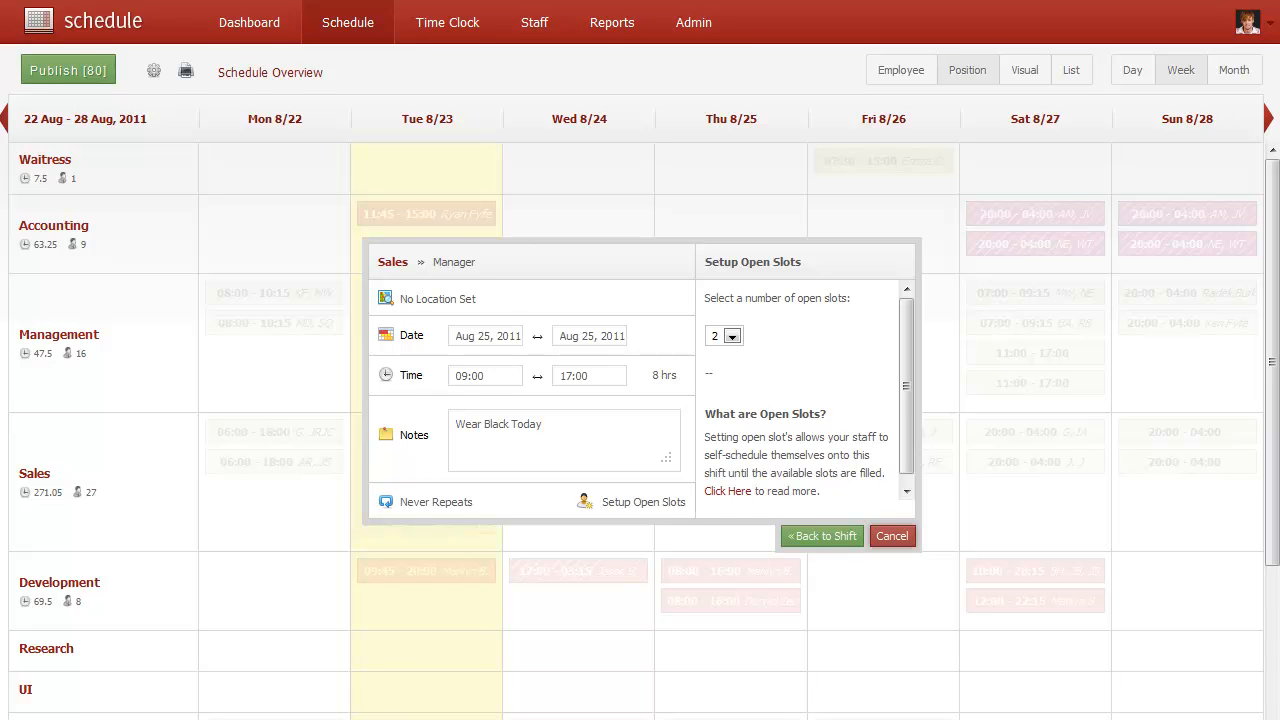
{"action": "left_click", "coordinate": [893, 536]}
{"action": "left_click", "coordinate": [857, 313]}
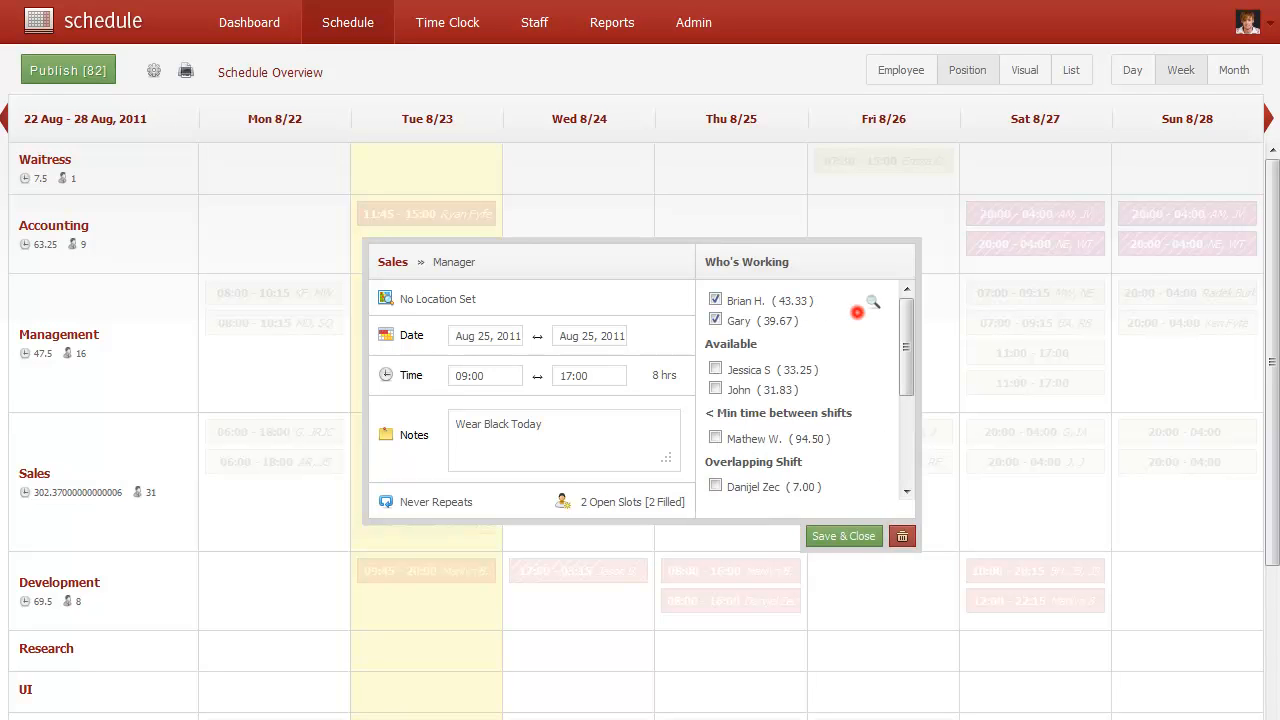
{"action": "left_click", "coordinate": [857, 377]}
Set the Manager shift's number of open slots to 4, then save and close the shift
{"action": "left_click", "coordinate": [668, 500]}
{"action": "left_click", "coordinate": [731, 336]}
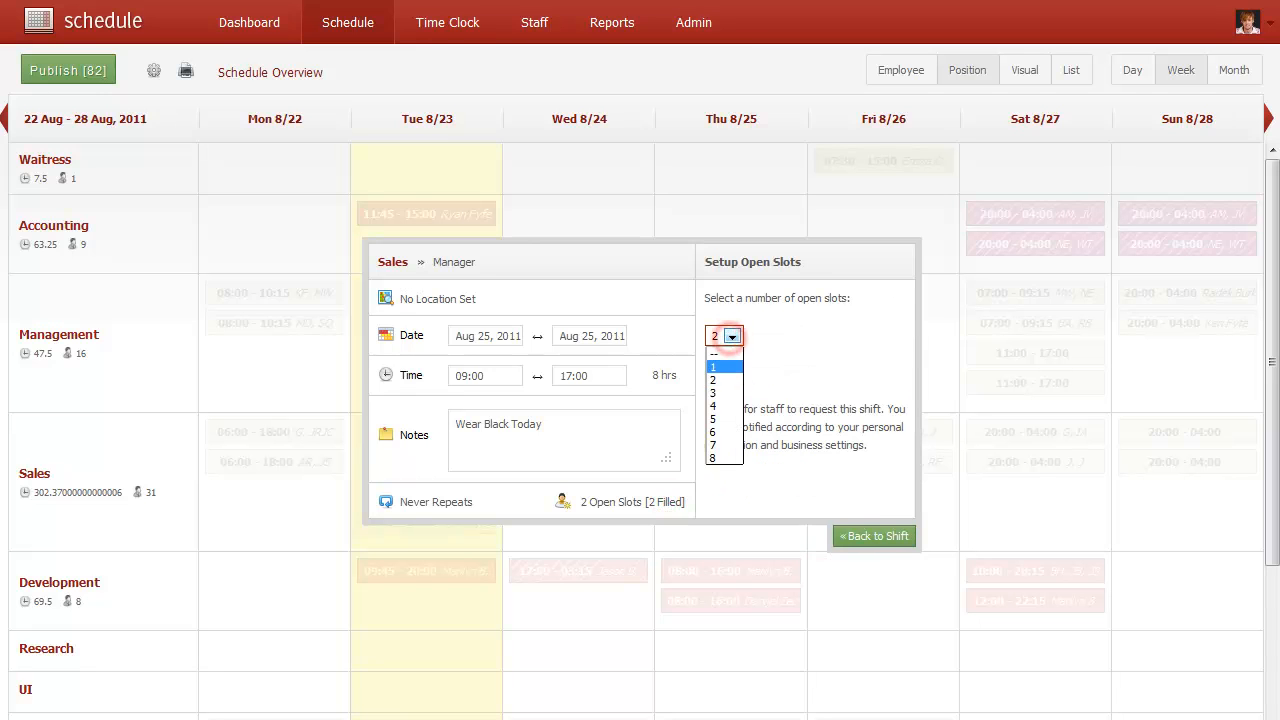
{"action": "left_click", "coordinate": [731, 404]}
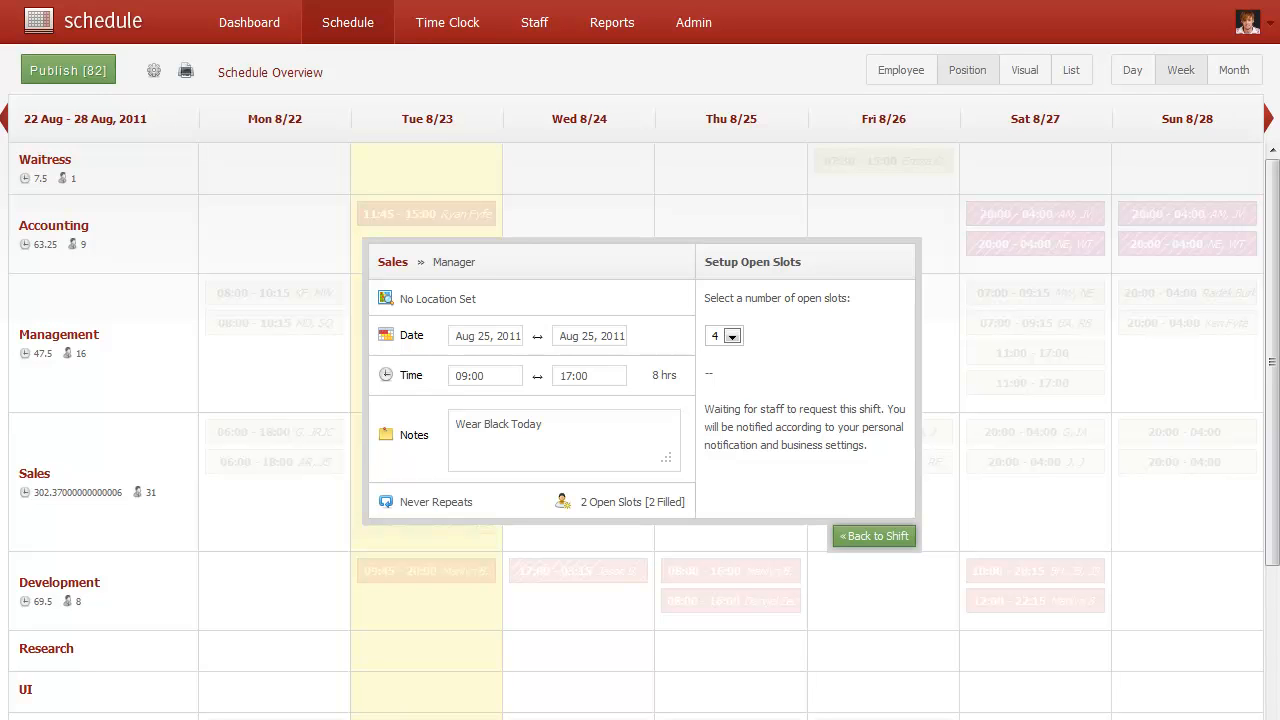
{"action": "left_click", "coordinate": [876, 534]}
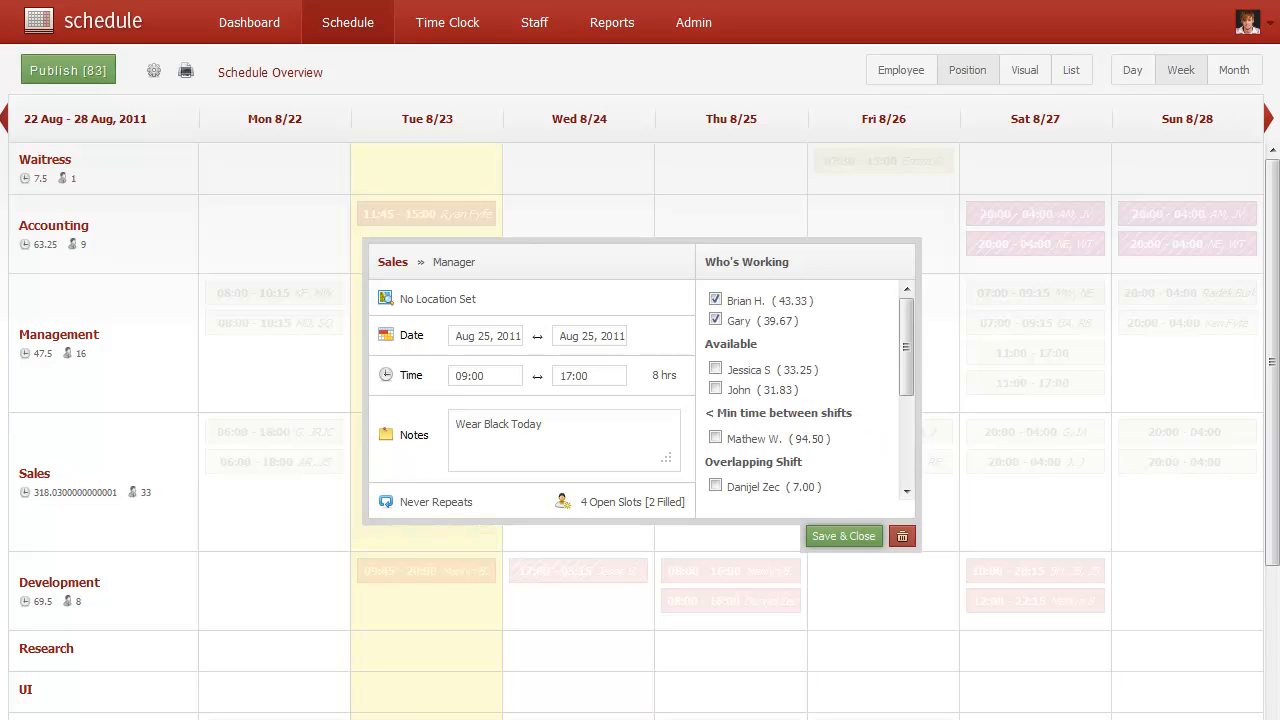
{"action": "left_click", "coordinate": [857, 532]}
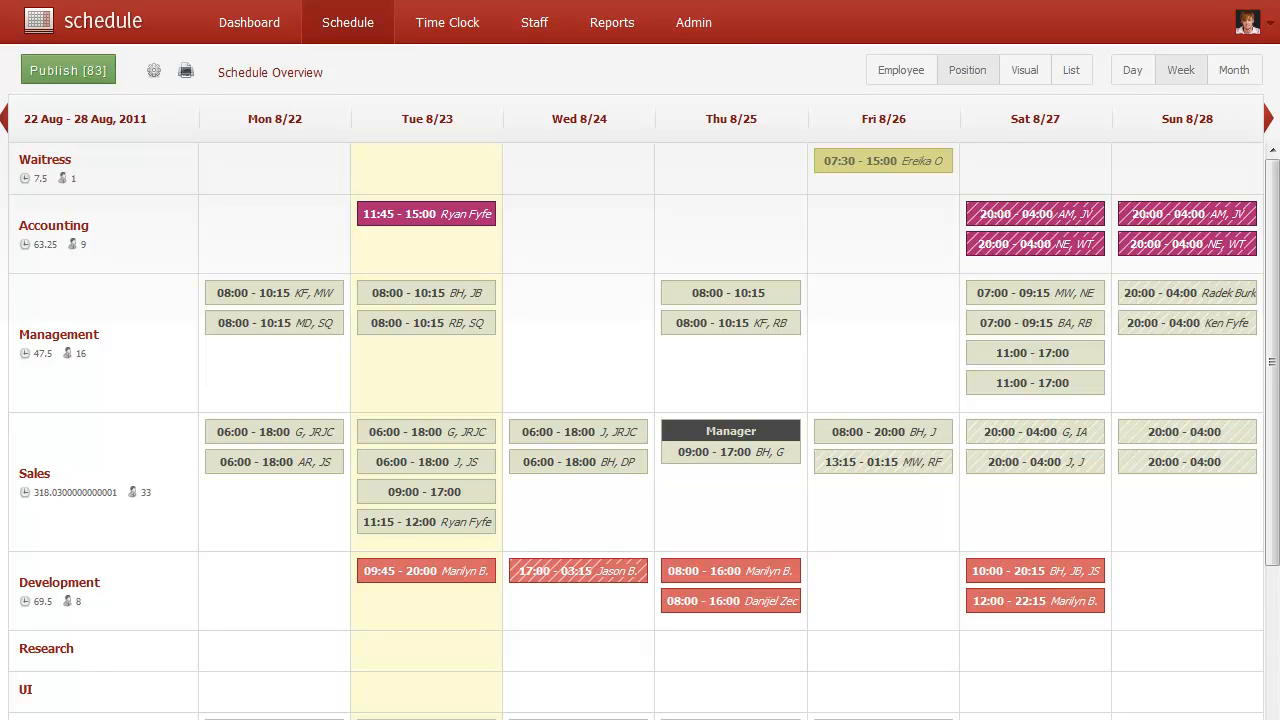
Compare the schedule in day, week and month views, ending on the week of 22–28 August 2011
{"action": "left_click", "coordinate": [803, 452]}
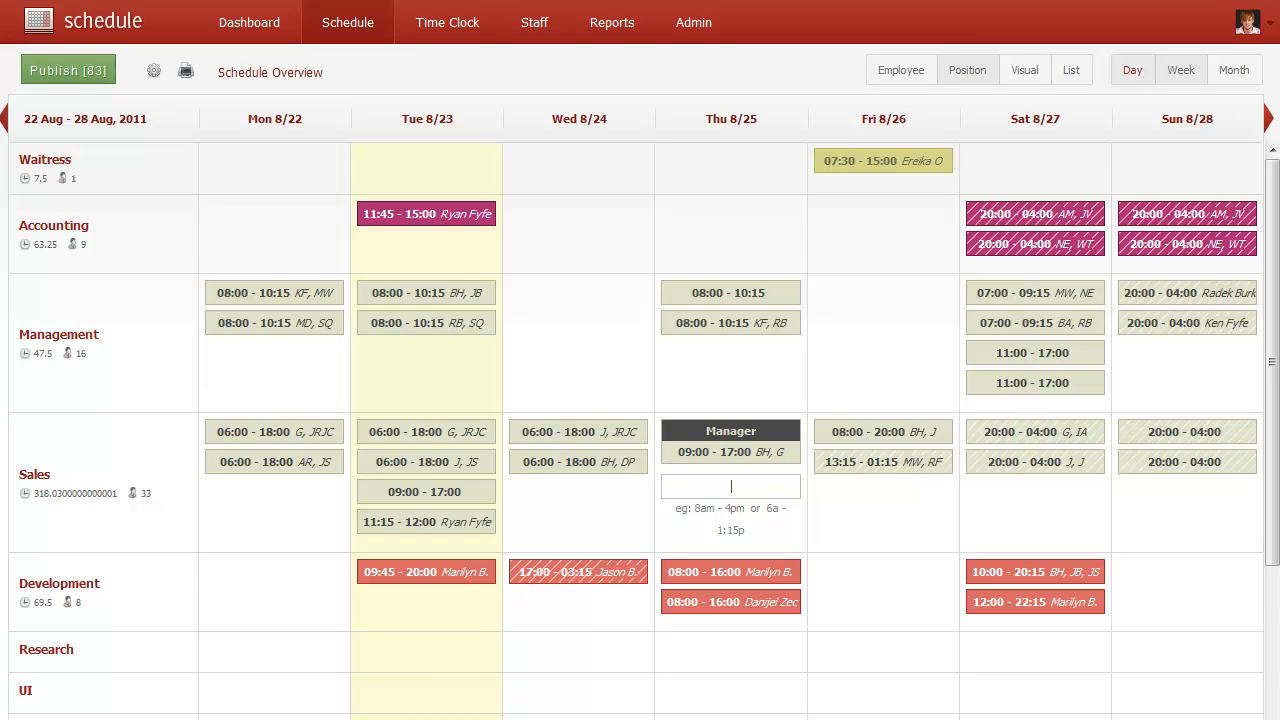
{"action": "left_click", "coordinate": [1132, 68]}
{"action": "left_click", "coordinate": [1181, 70]}
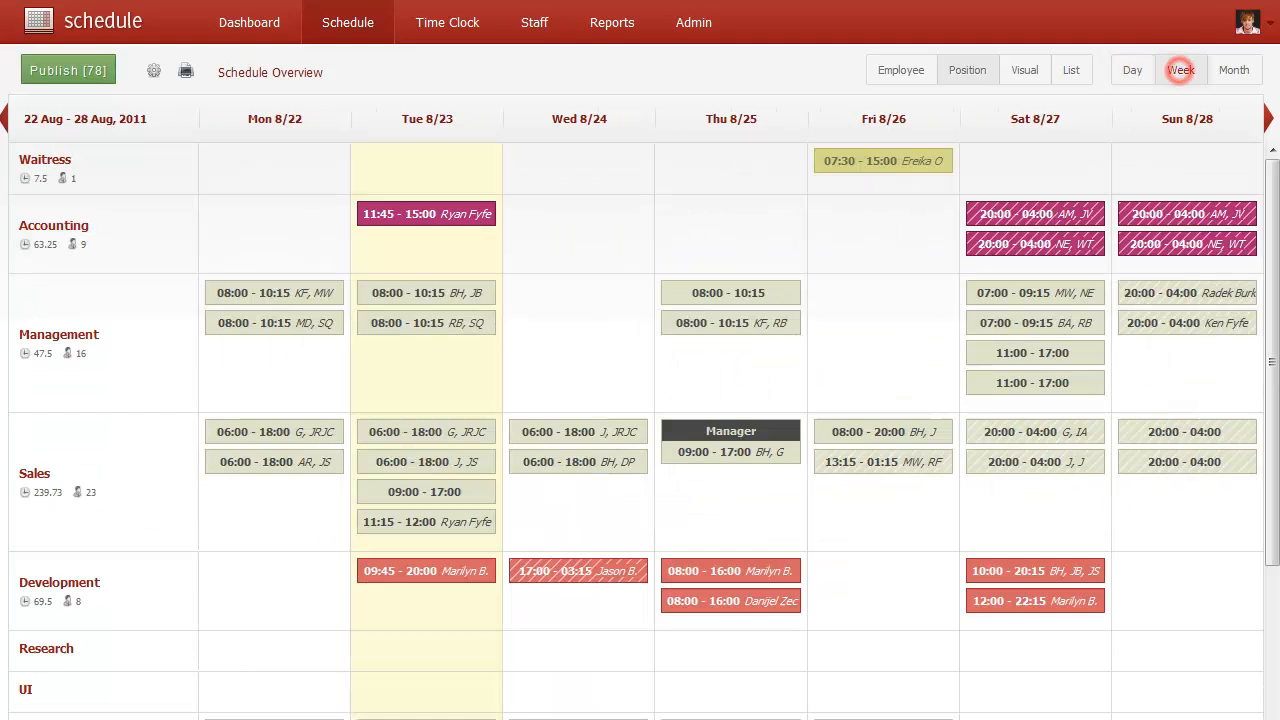
{"action": "left_click", "coordinate": [1234, 70]}
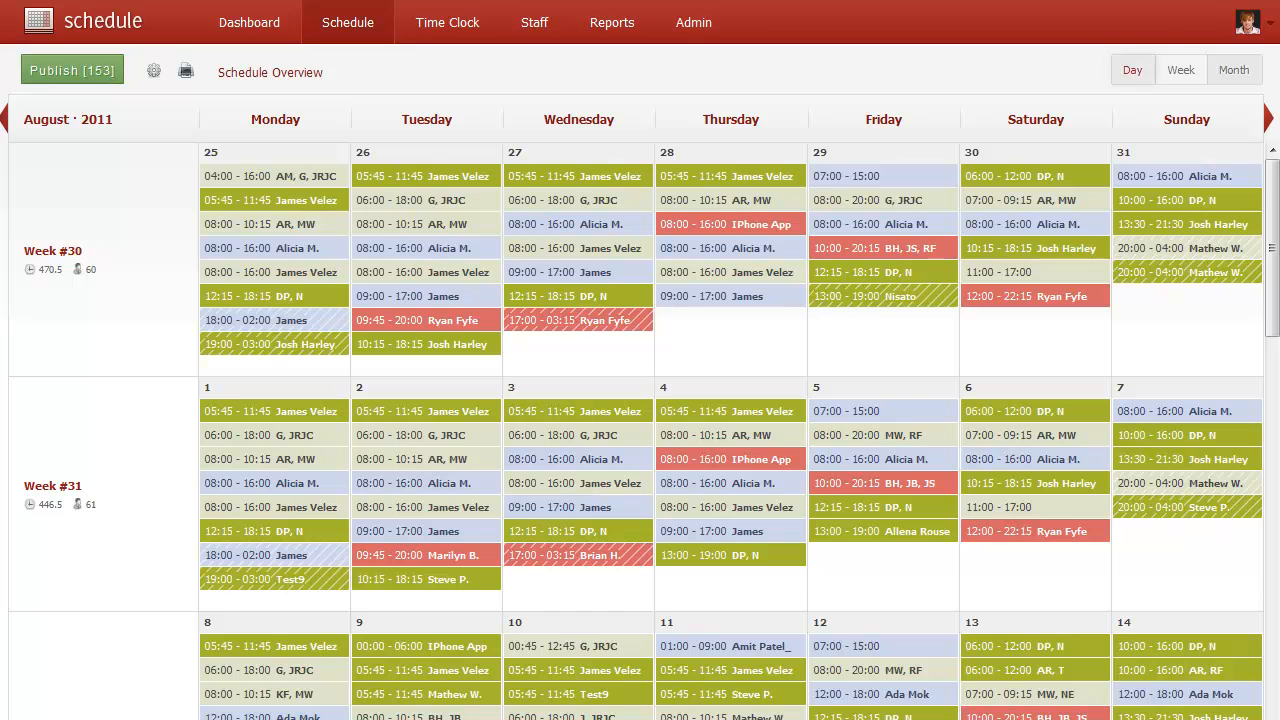
{"action": "left_click", "coordinate": [1180, 74]}
{"action": "left_click", "coordinate": [1133, 72]}
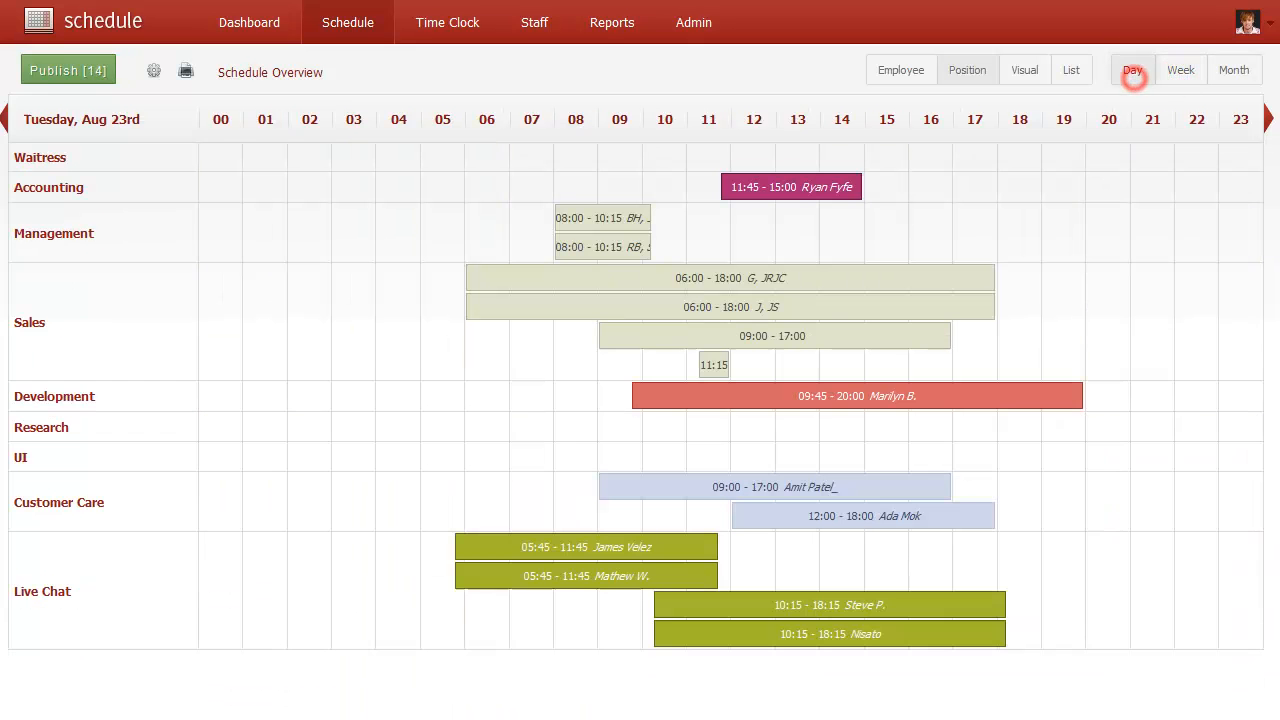
{"action": "left_click", "coordinate": [1170, 76]}
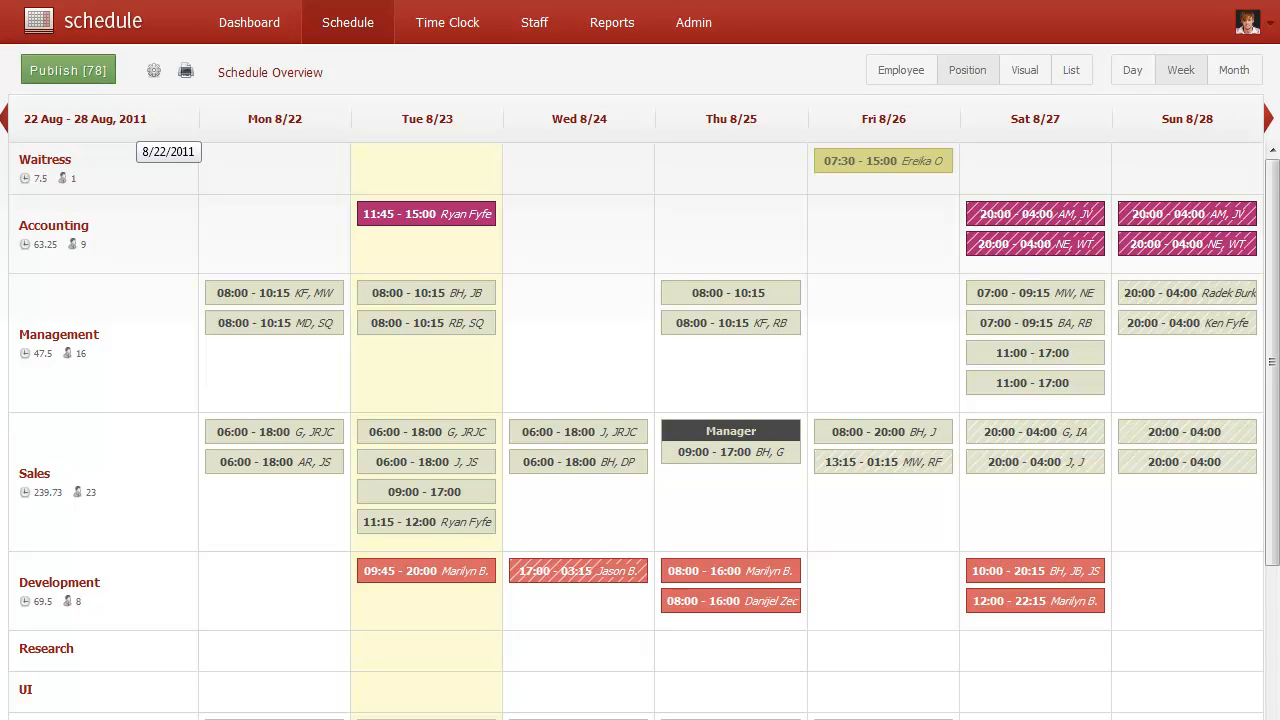
Navigate by the calendar headings between the August month and Tuesday 8/23 views, and open Week #30 from the month
{"action": "left_click", "coordinate": [136, 120]}
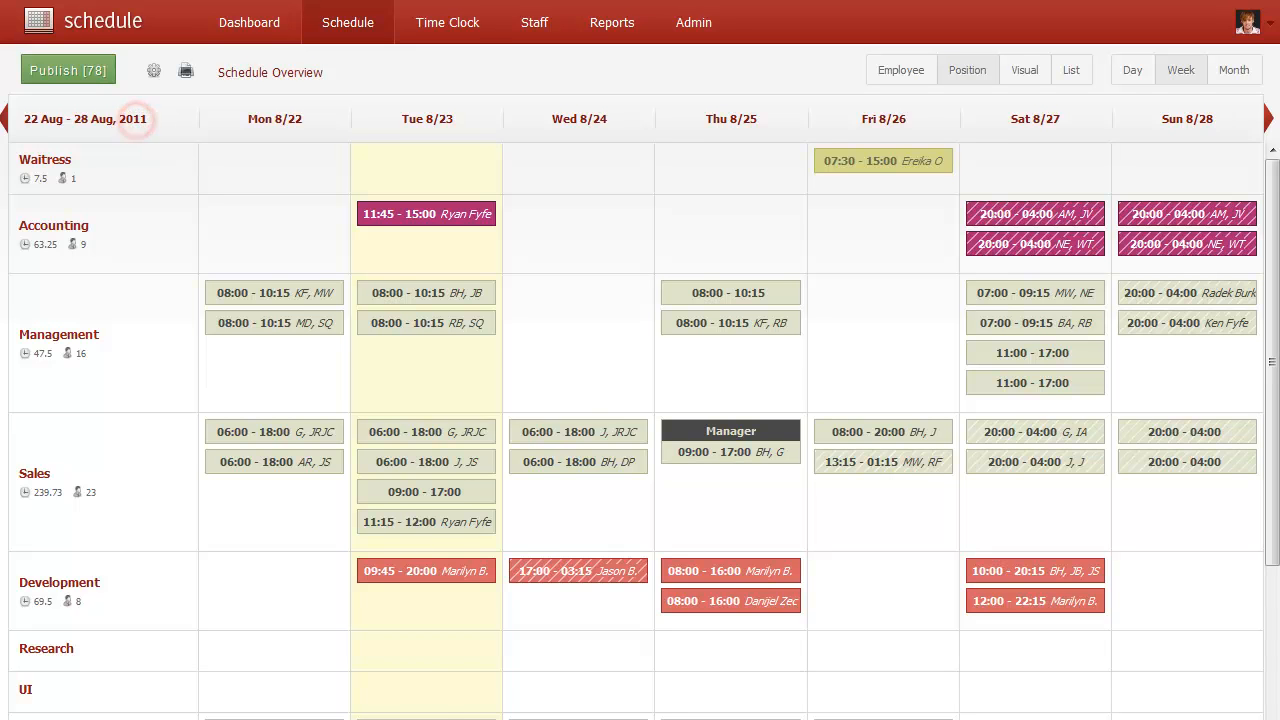
{"action": "left_click", "coordinate": [1181, 70]}
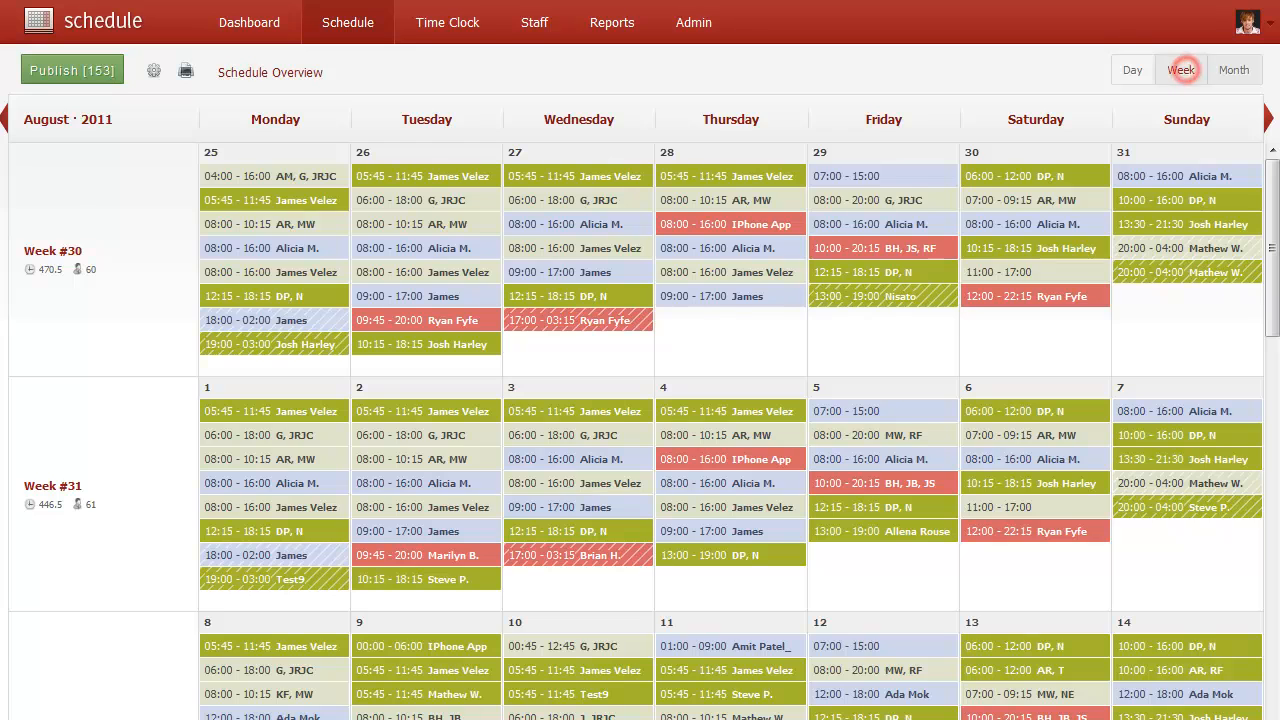
{"action": "left_click", "coordinate": [412, 116]}
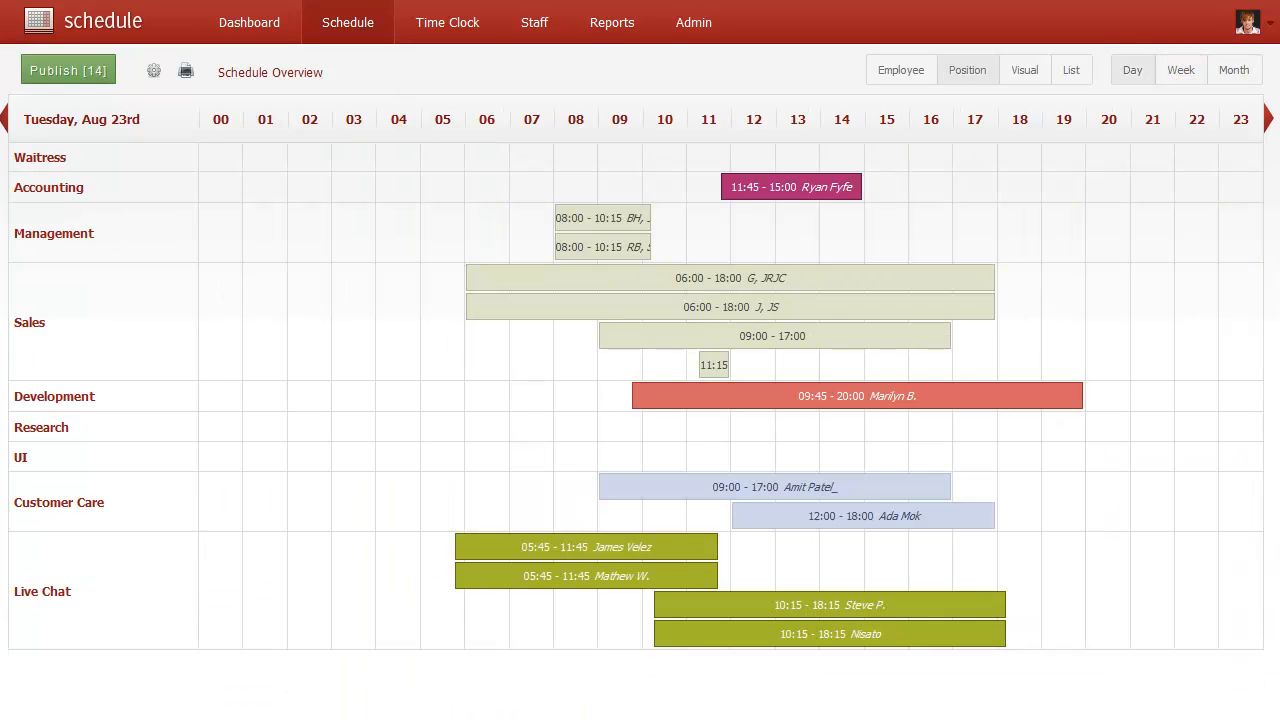
{"action": "left_click", "coordinate": [1234, 70]}
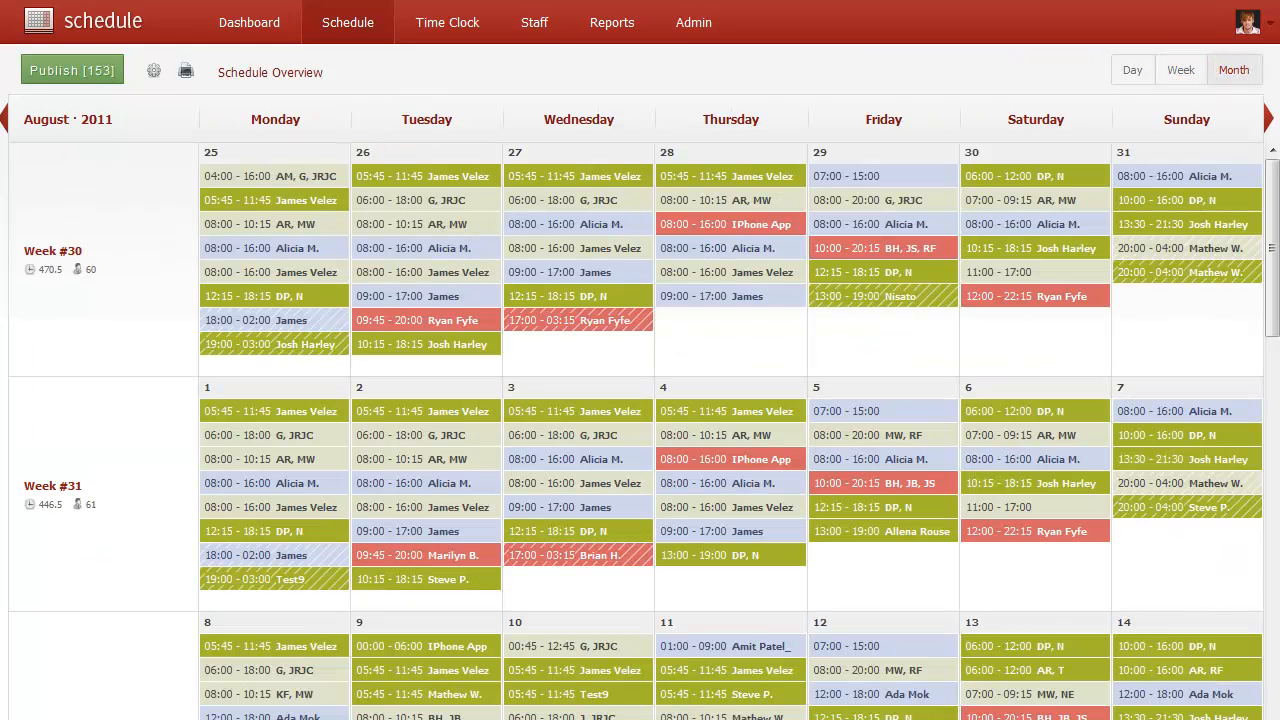
{"action": "left_click", "coordinate": [161, 285]}
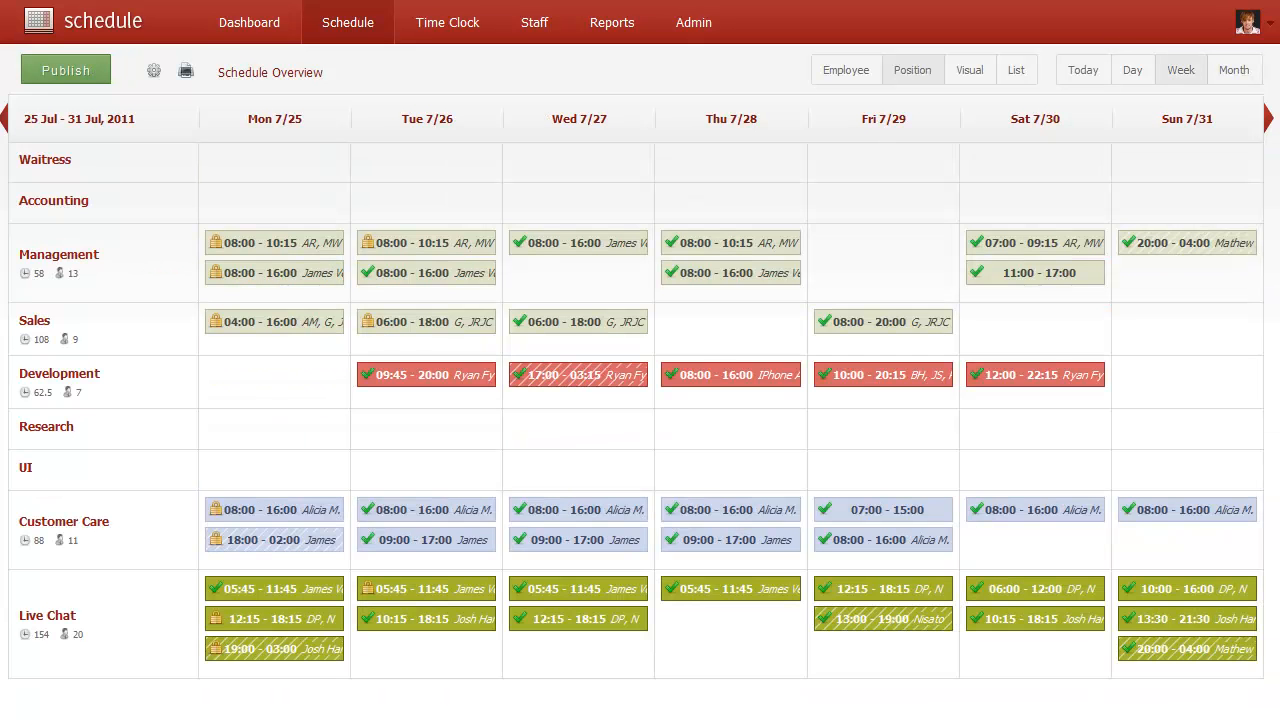
Zoom out to the 2011 year calendar and open the July month schedule from it
{"action": "left_click", "coordinate": [144, 127]}
{"action": "left_click", "coordinate": [144, 127]}
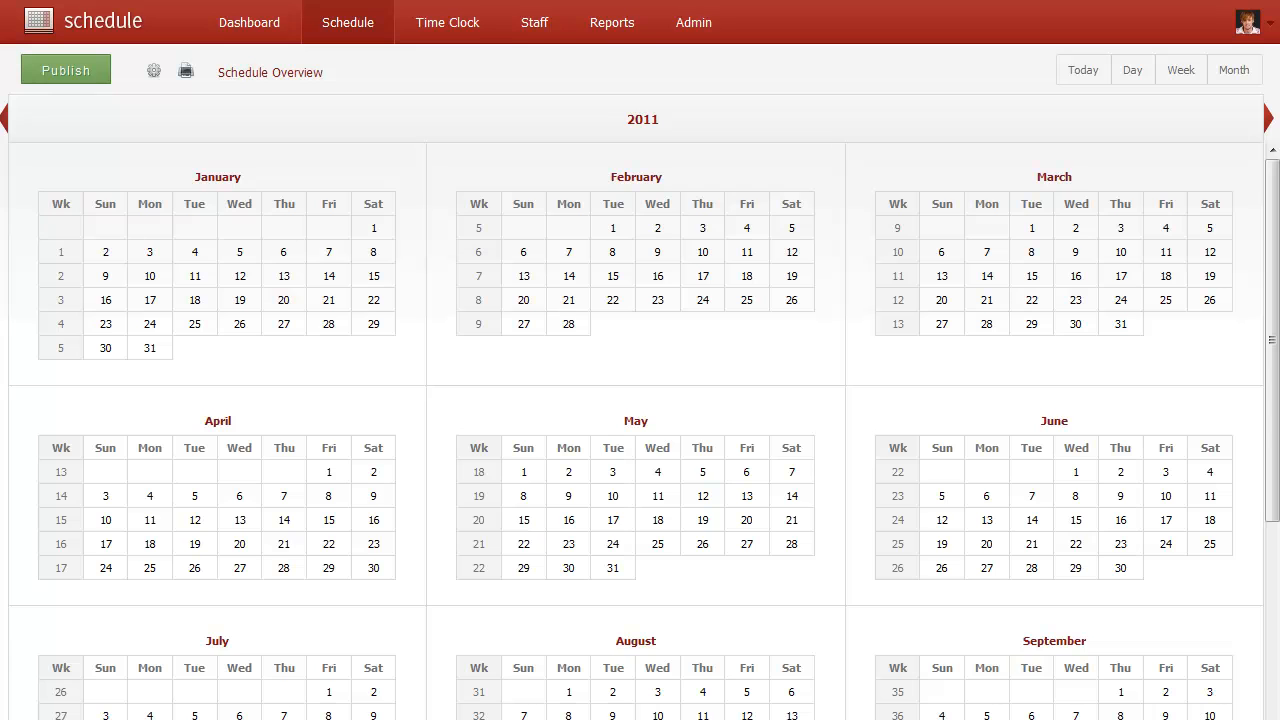
{"action": "scroll", "coordinate": [640, 420], "scroll_direction": "down", "scroll_amount": 3}
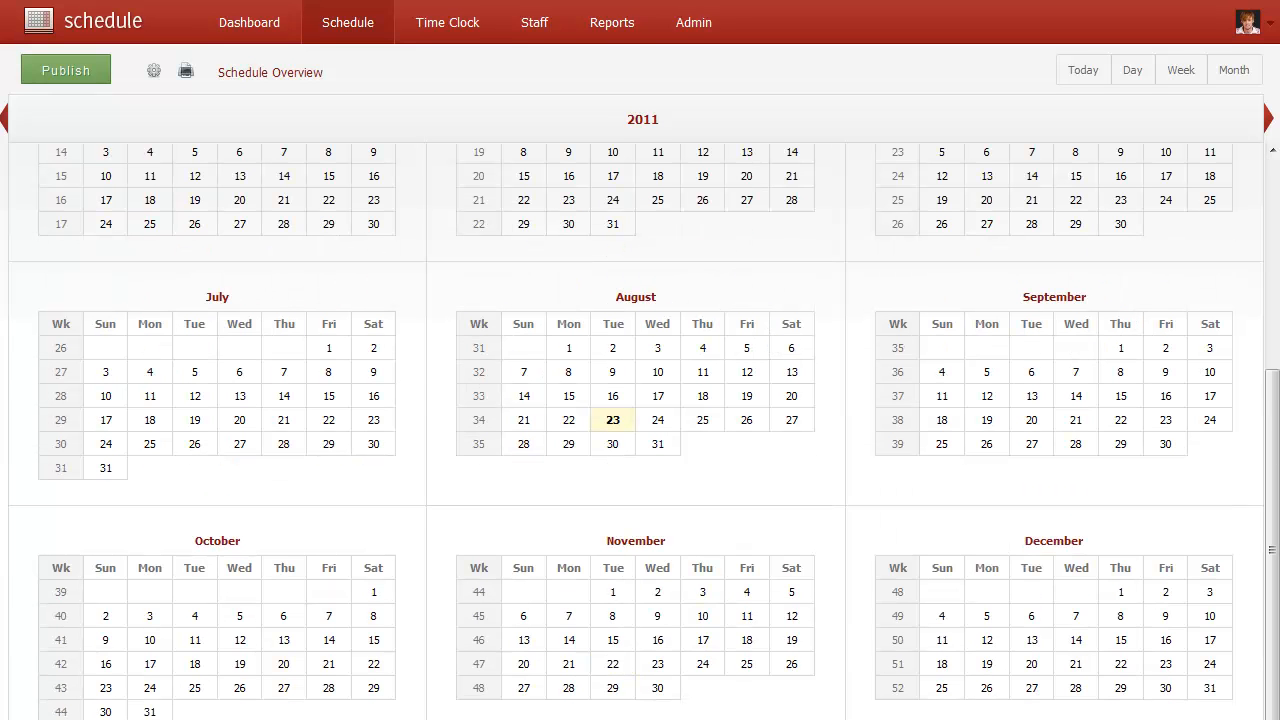
{"action": "left_click", "coordinate": [205, 297]}
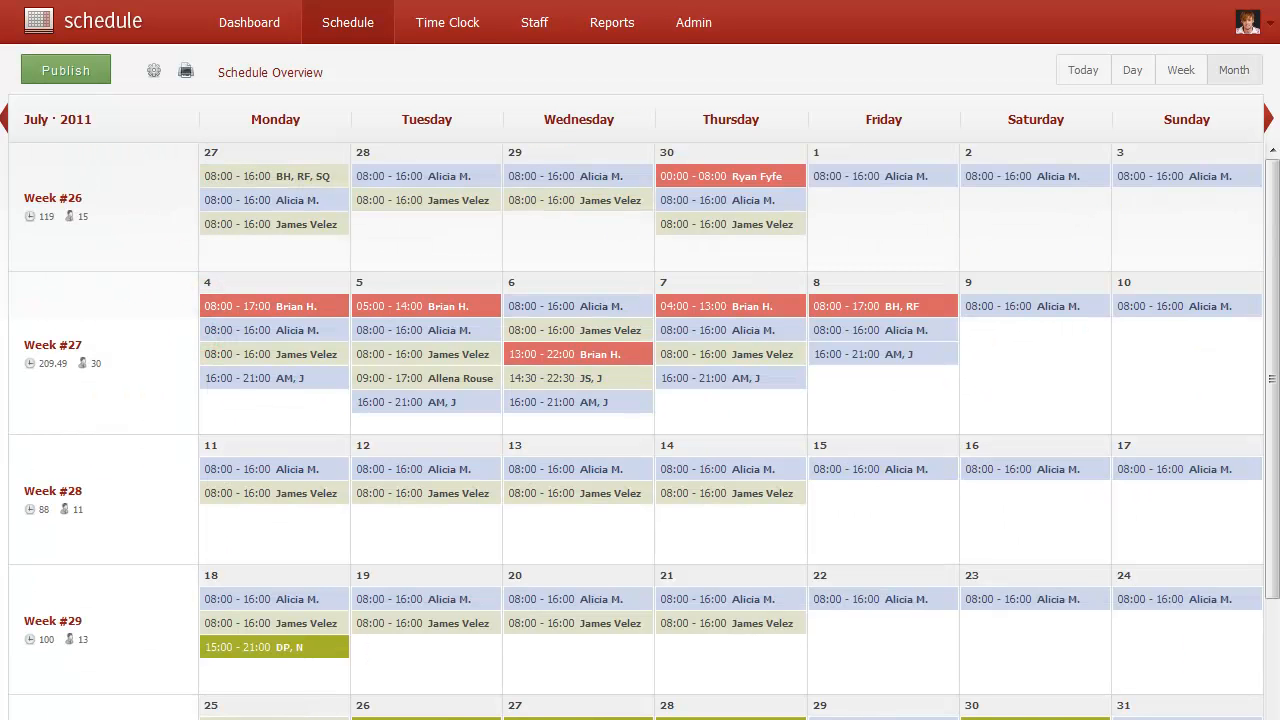
Return to the 2011 year calendar and open the weekly schedule for week 34
{"action": "left_click", "coordinate": [105, 115]}
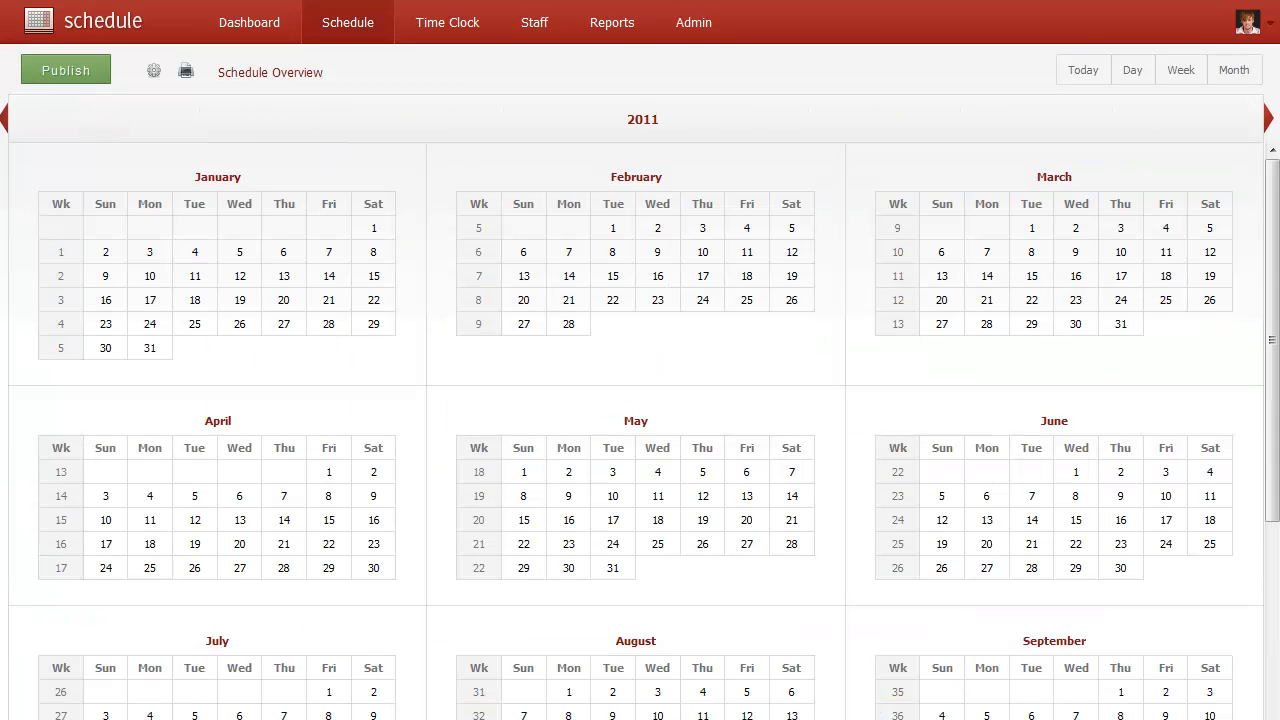
{"action": "scroll", "coordinate": [640, 420], "scroll_direction": "down", "scroll_amount": 2}
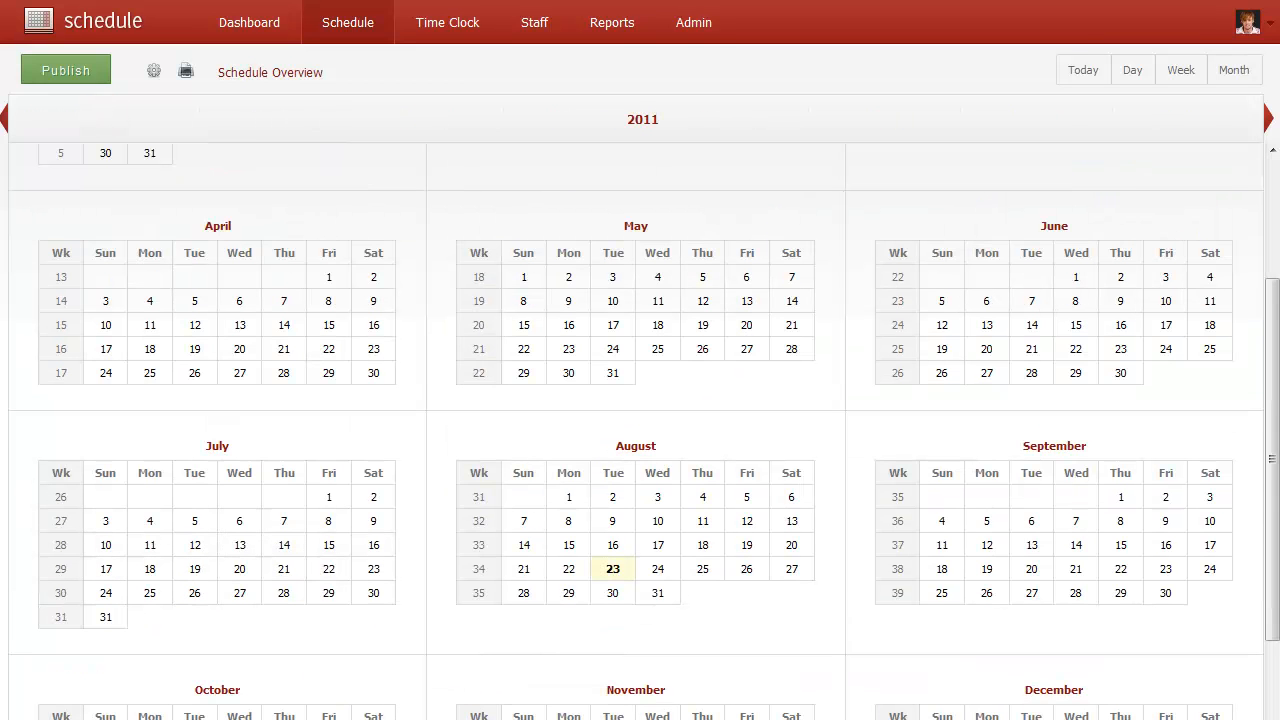
{"action": "left_click", "coordinate": [480, 569]}
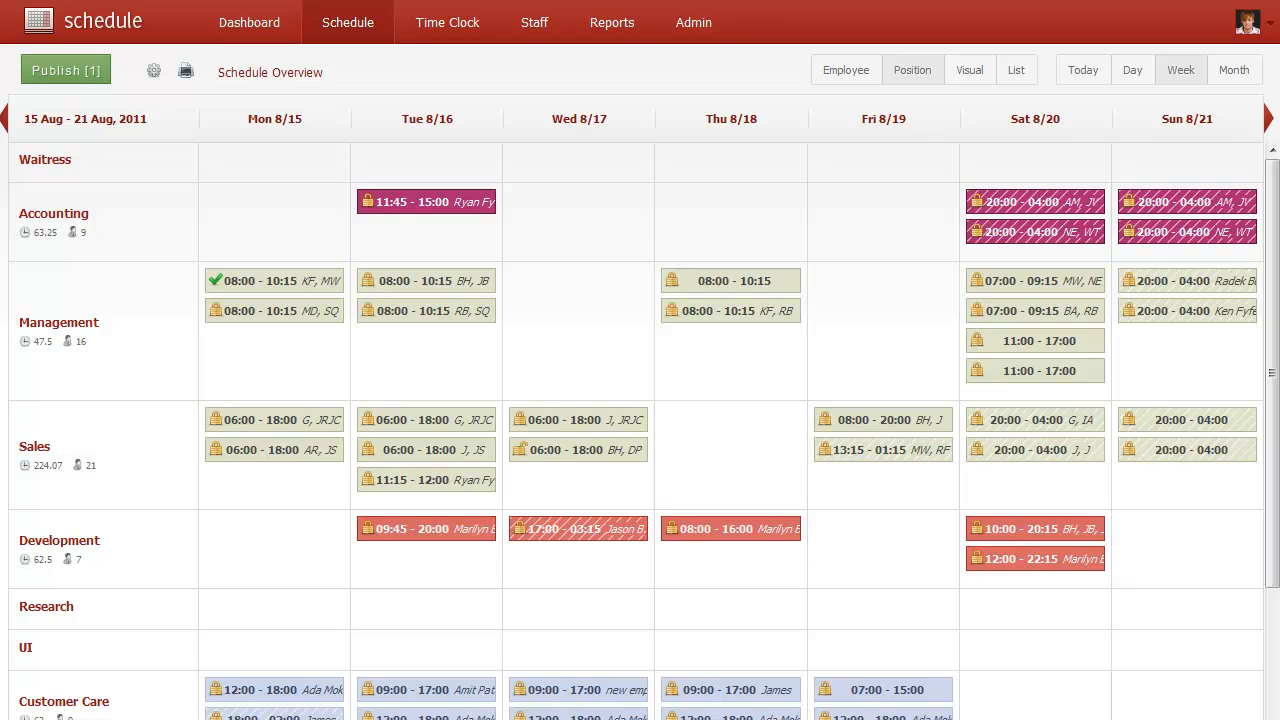
Filter the weekly schedule to the whole Business location, covering Accounting, Management and Sales
{"action": "left_click", "coordinate": [347, 73]}
{"action": "left_click", "coordinate": [295, 73]}
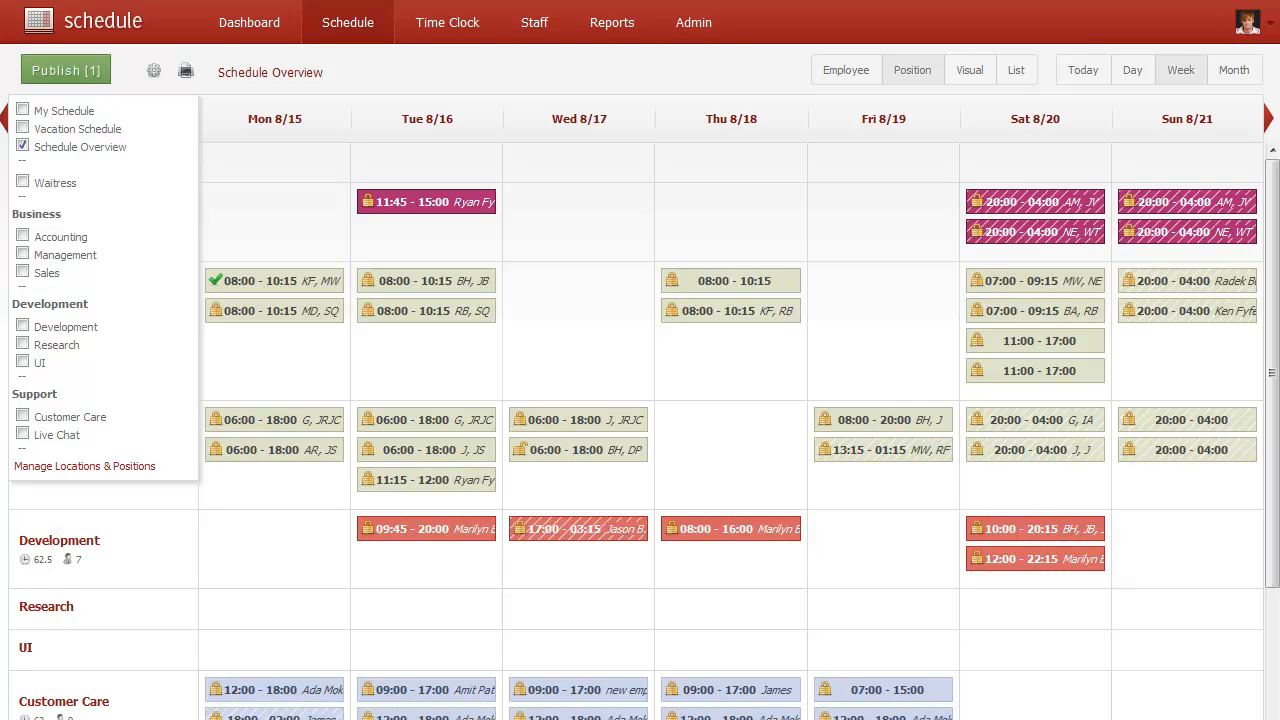
{"action": "left_click", "coordinate": [133, 213]}
{"action": "left_click", "coordinate": [22, 235]}
{"action": "left_click", "coordinate": [23, 253]}
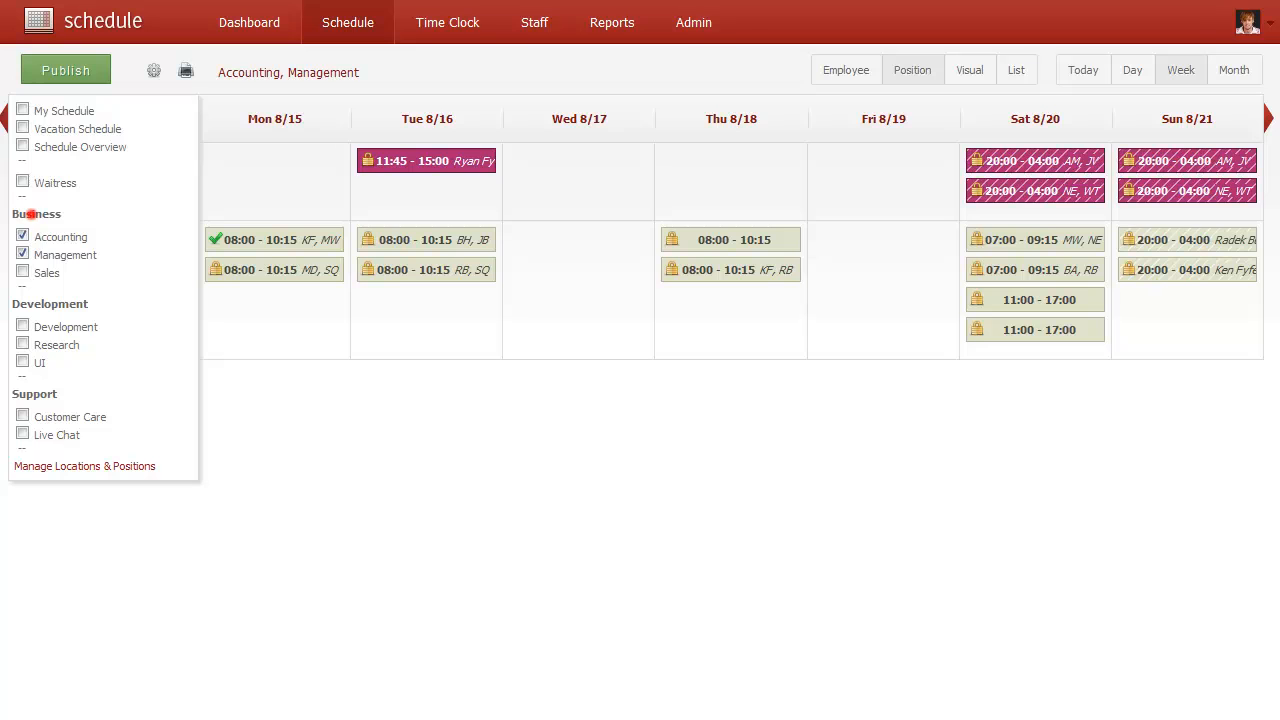
{"action": "left_click", "coordinate": [36, 214]}
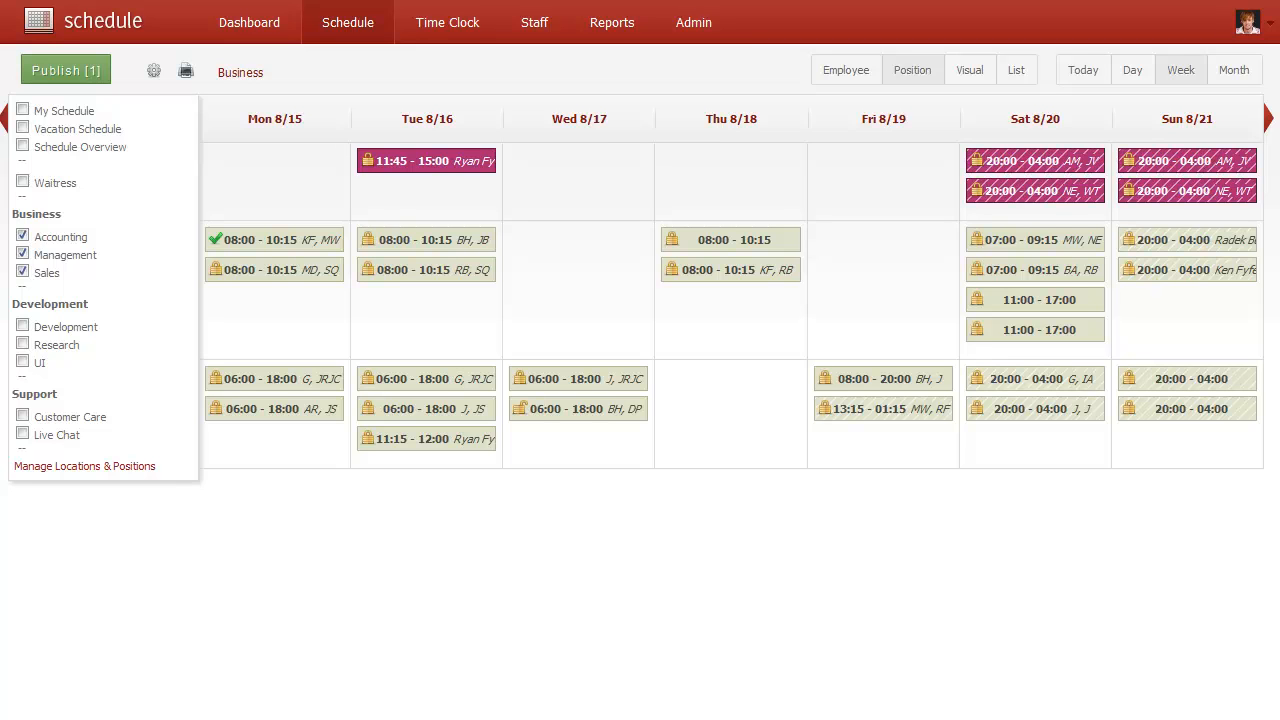
Examine the locations administration page and its primary and secondary location types, and return to the Business schedule
{"action": "left_click", "coordinate": [168, 466]}
{"action": "left_click", "coordinate": [144, 467]}
{"action": "left_click", "coordinate": [76, 234]}
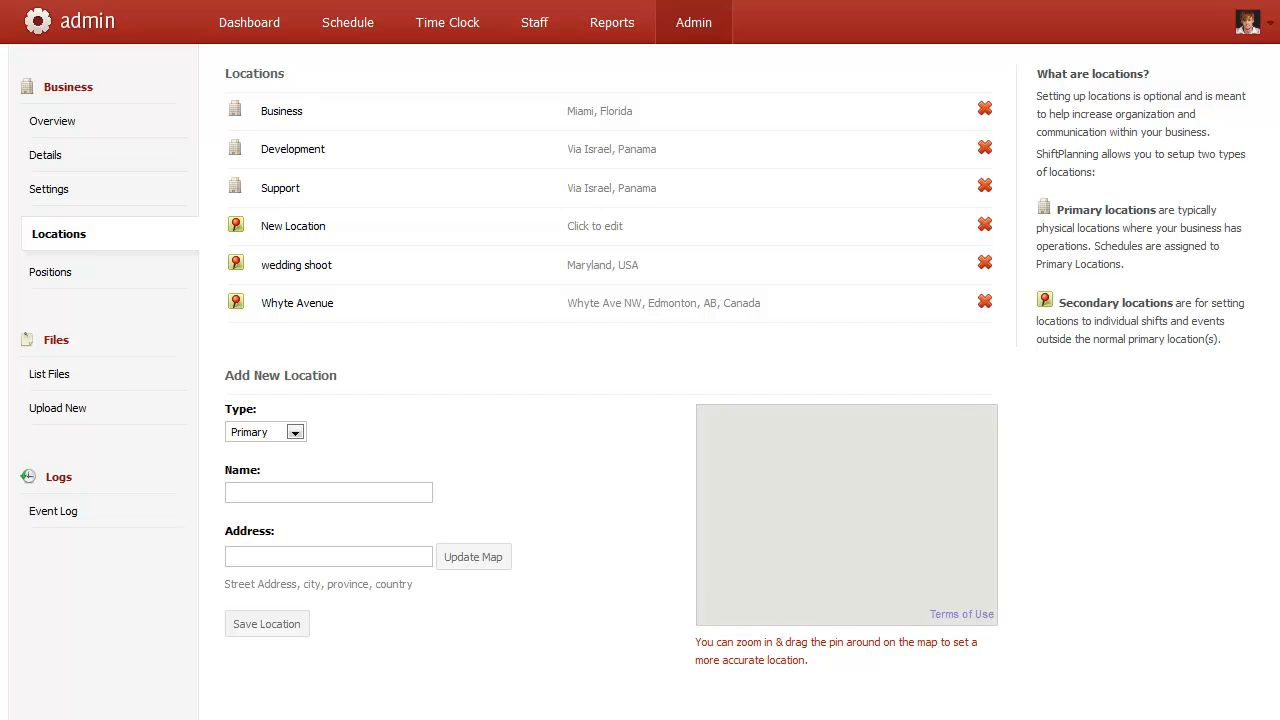
{"action": "left_click", "coordinate": [1028, 208]}
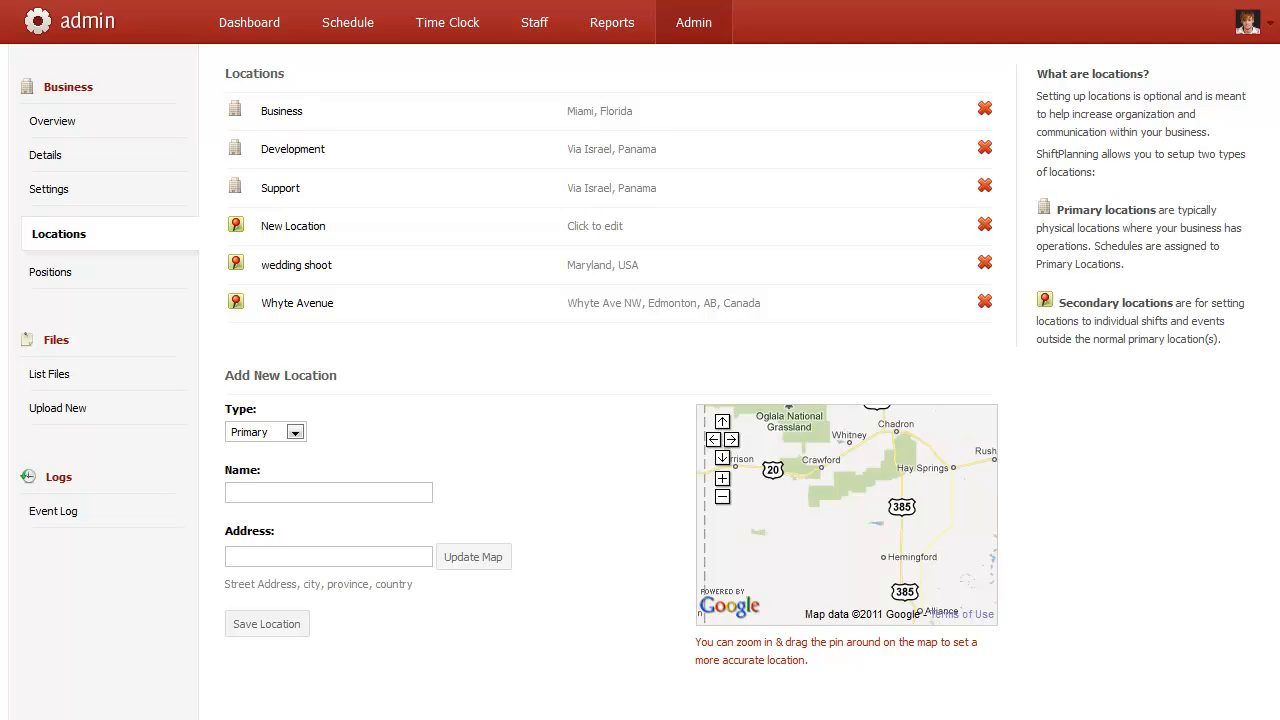
{"action": "left_click", "coordinate": [1022, 308]}
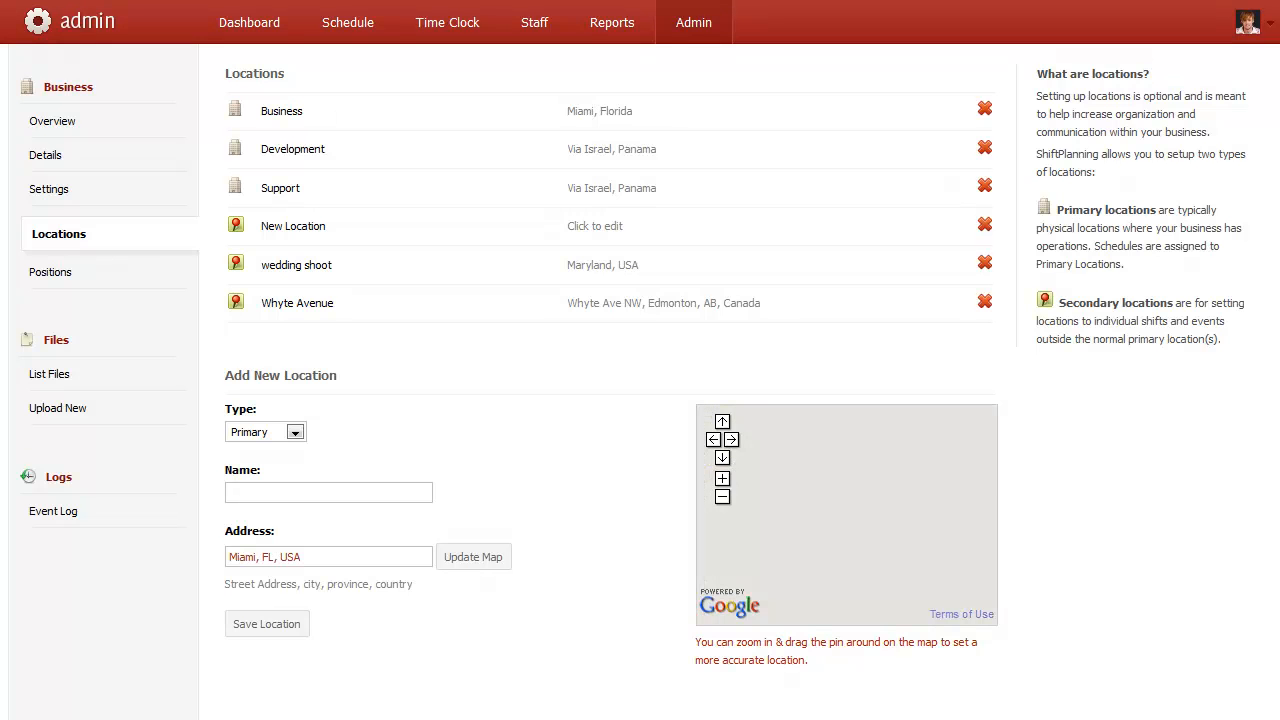
{"action": "left_click", "coordinate": [345, 23]}
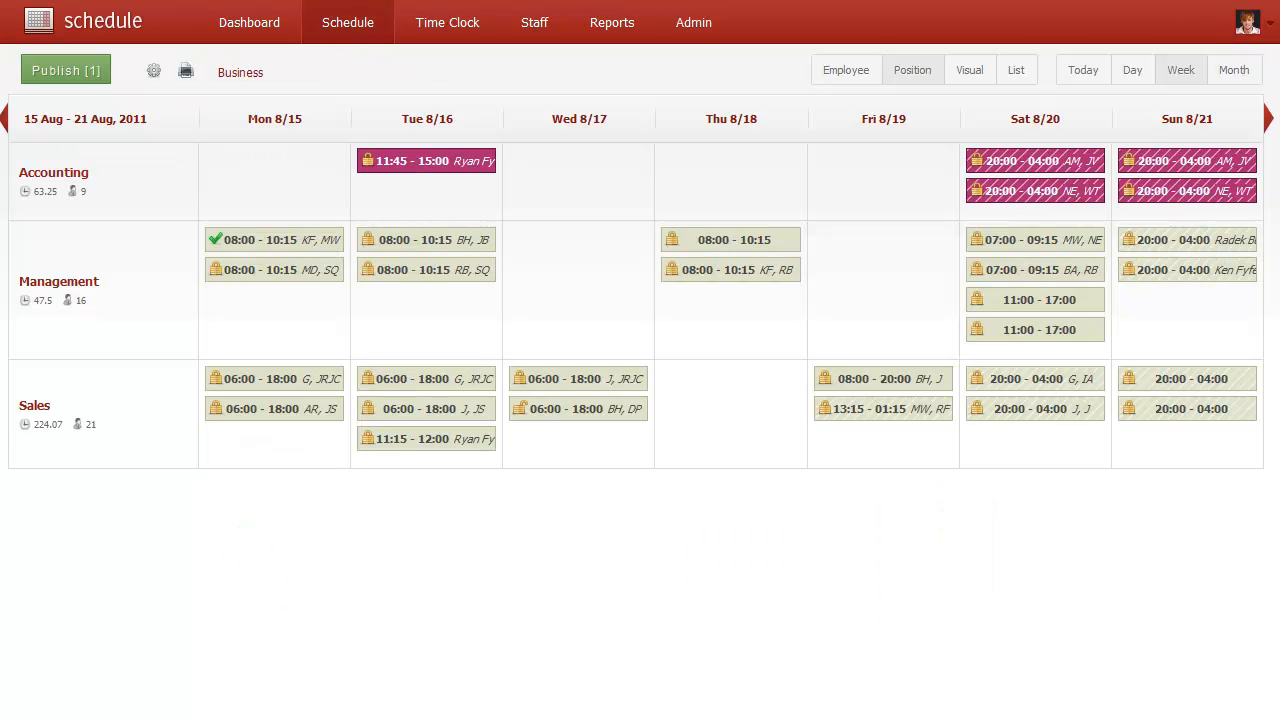
Check the publishing summary for the week 8/15/2011 - 8/21/2011 and leave it without publishing
{"action": "left_click", "coordinate": [86, 68]}
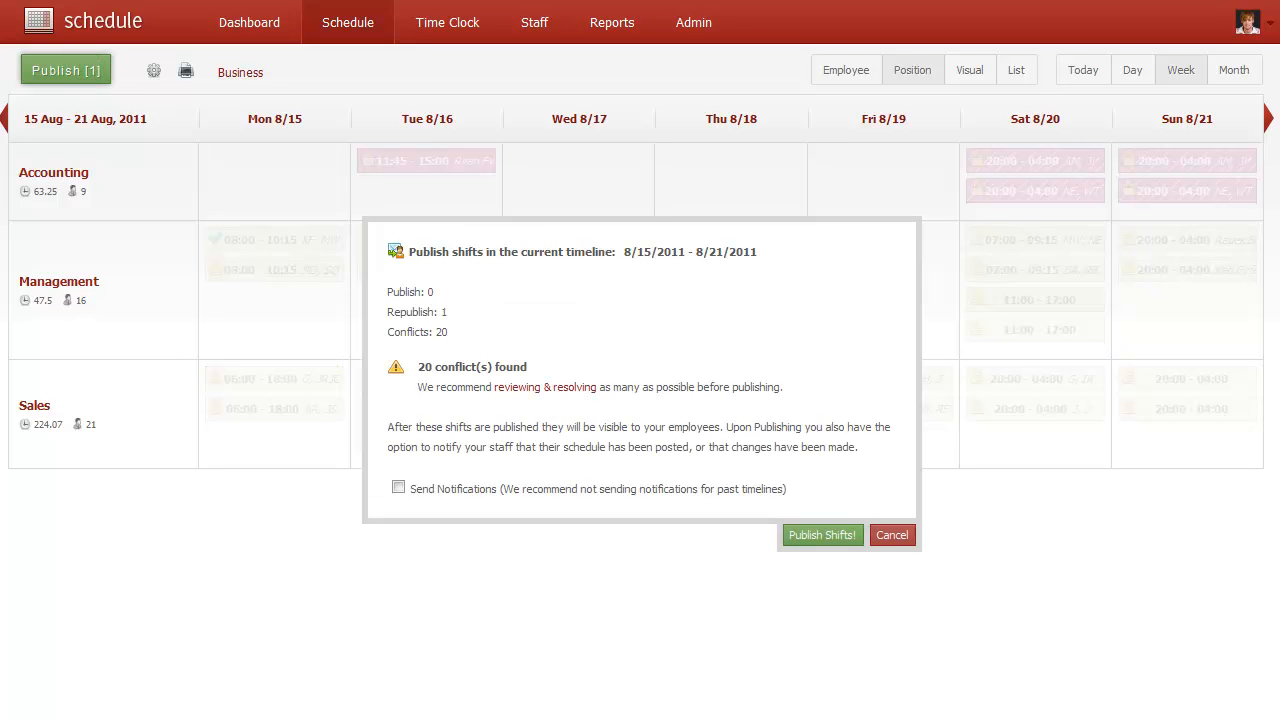
{"action": "key", "text": "Escape"}
Preview the printable schedule by week, day and month, and return to the scheduler
{"action": "left_click", "coordinate": [185, 70]}
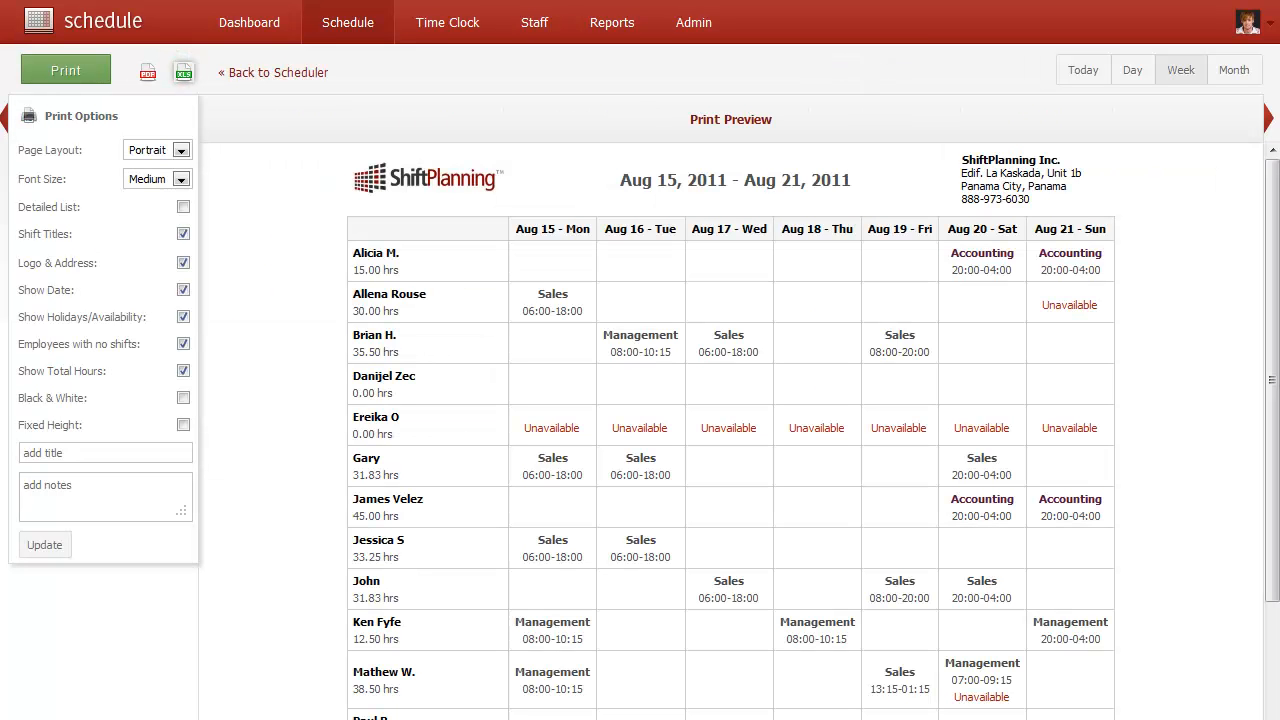
{"action": "left_click", "coordinate": [888, 194]}
{"action": "left_click", "coordinate": [1130, 77]}
{"action": "left_click", "coordinate": [1181, 77]}
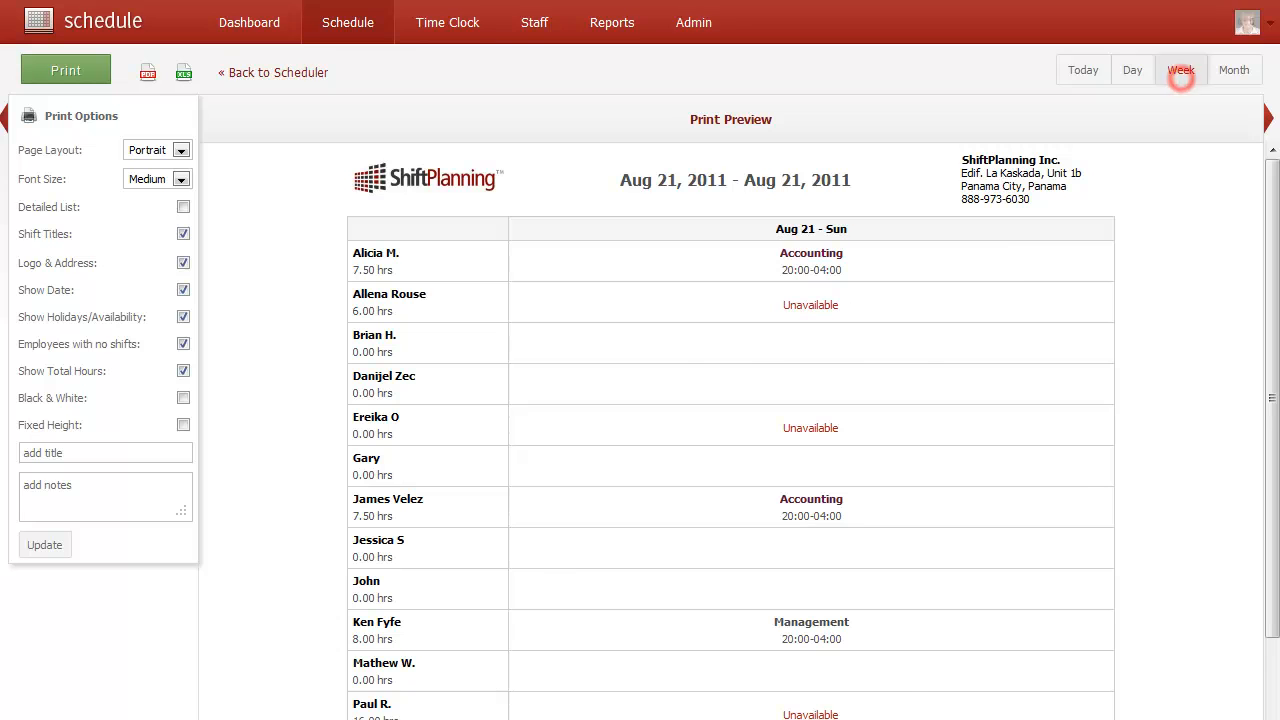
{"action": "left_click", "coordinate": [1230, 72]}
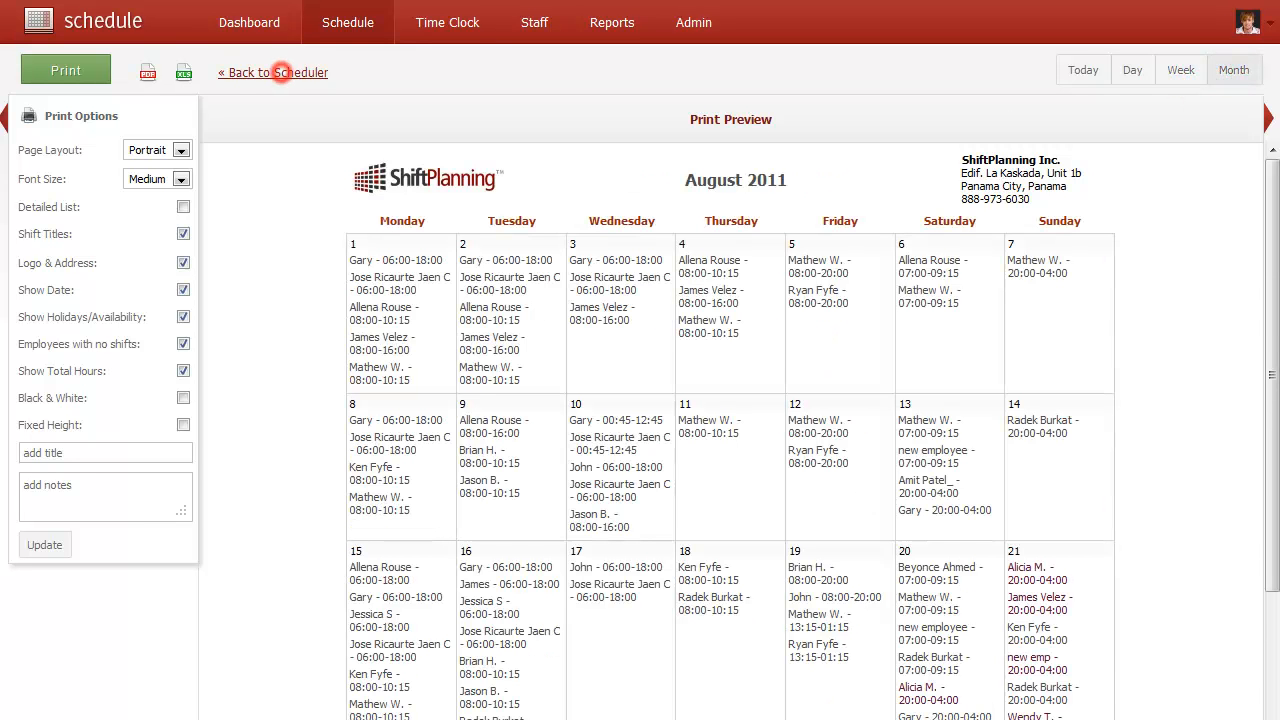
{"action": "left_click", "coordinate": [277, 73]}
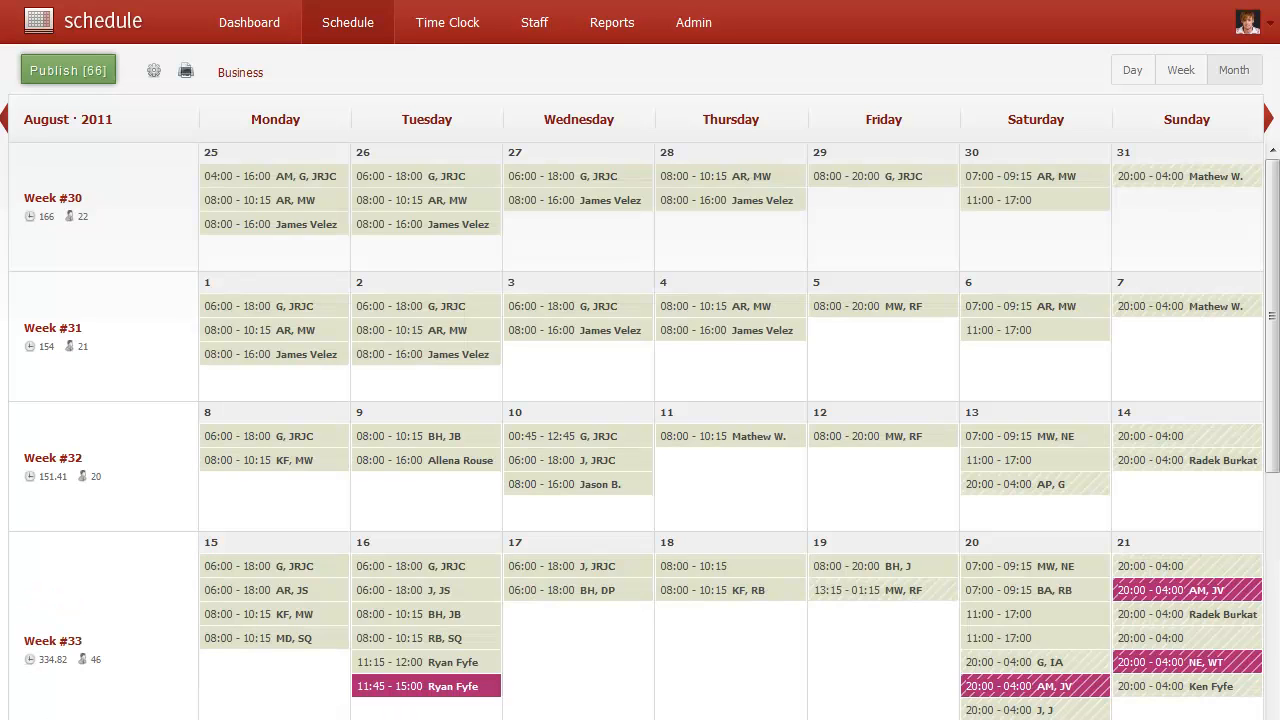
Review the publishing summary and notification options for the August 2011 month schedule, and cancel without publishing
{"action": "left_click", "coordinate": [80, 68]}
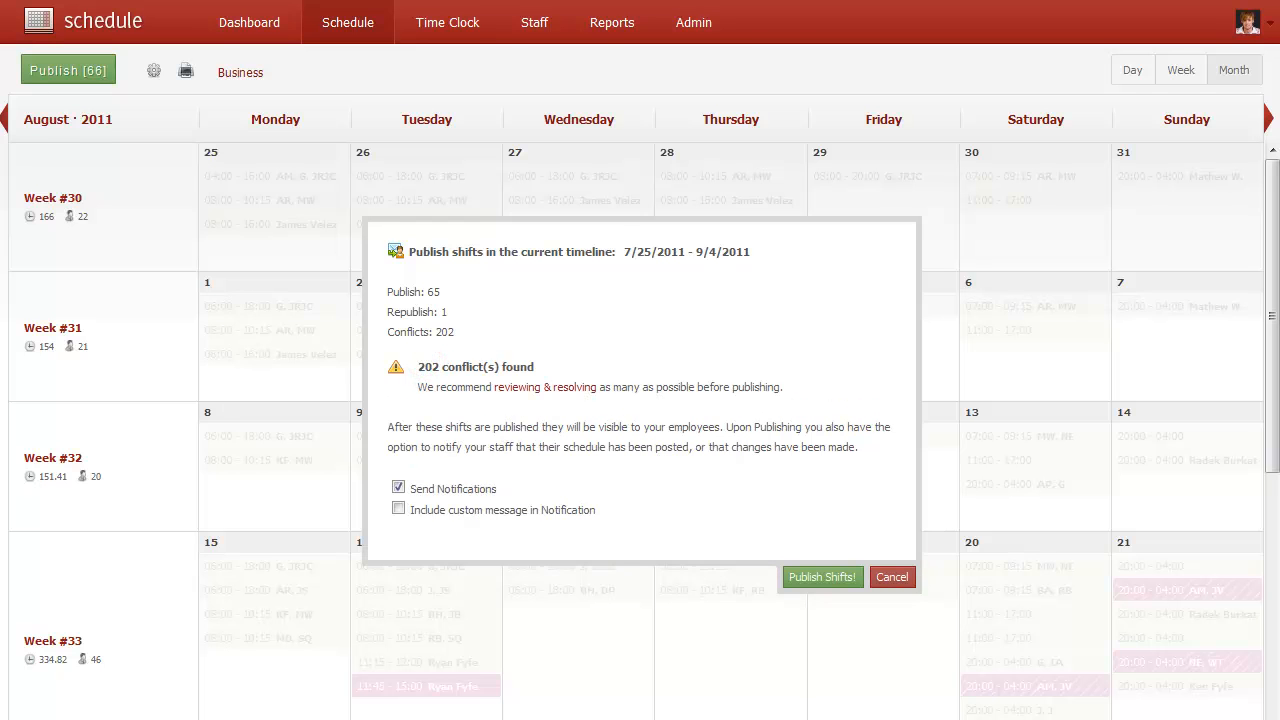
{"action": "left_click", "coordinate": [520, 489]}
{"action": "left_click", "coordinate": [892, 577]}
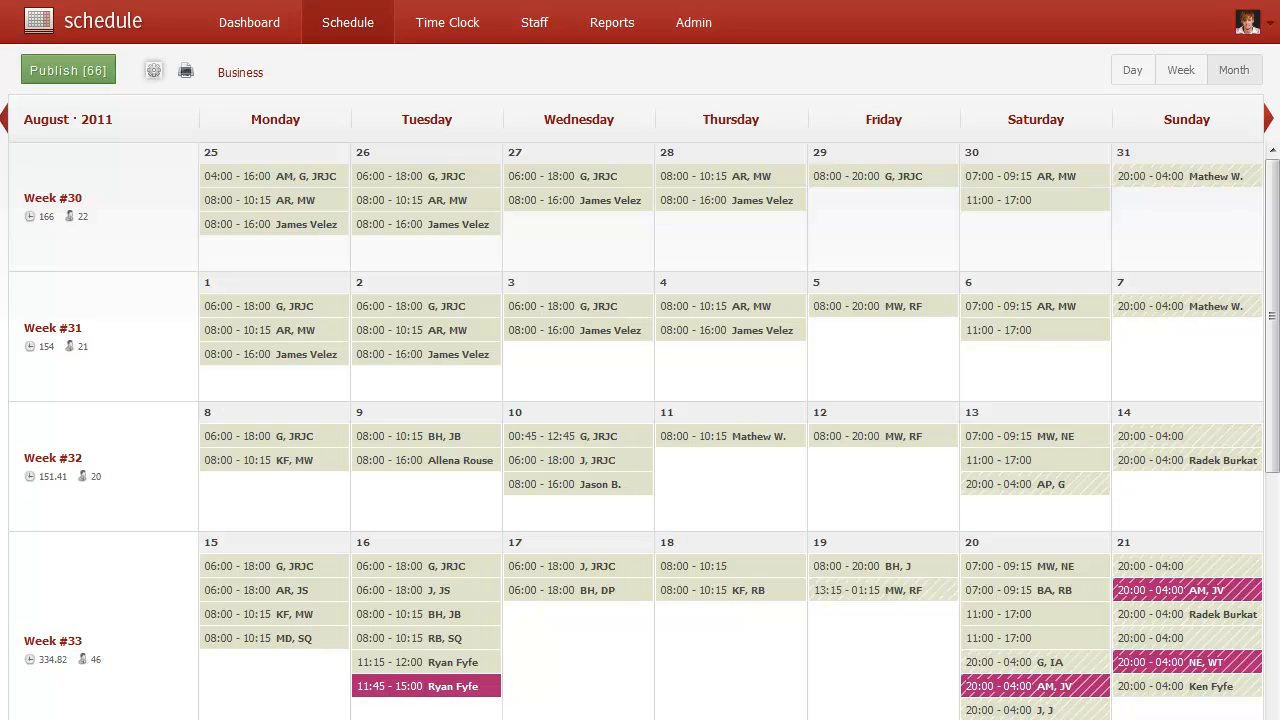
Examine the list of schedule conflicts for the August 2011 month view and close it
{"action": "left_click", "coordinate": [153, 70]}
{"action": "left_click", "coordinate": [164, 150]}
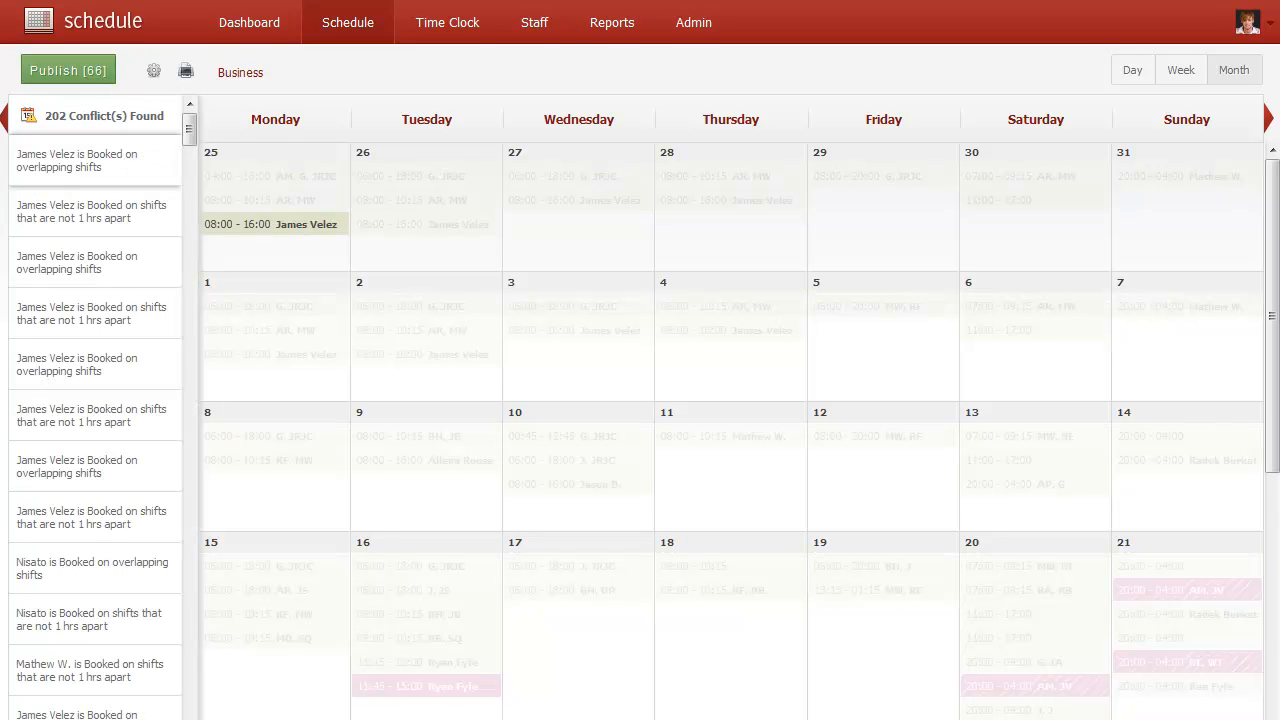
{"action": "key", "text": "Escape"}
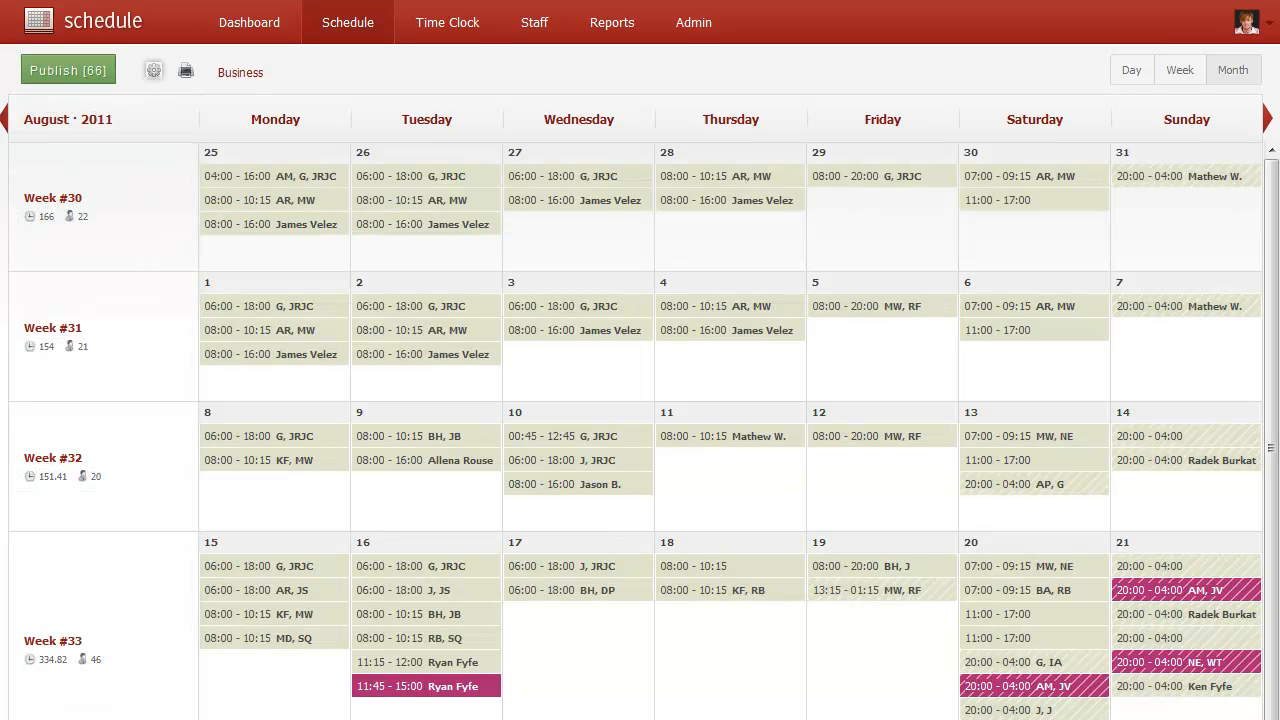
Open the vacation requests under Requests & Approvals and check the employee choices for scheduling time off
{"action": "left_click", "coordinate": [153, 70]}
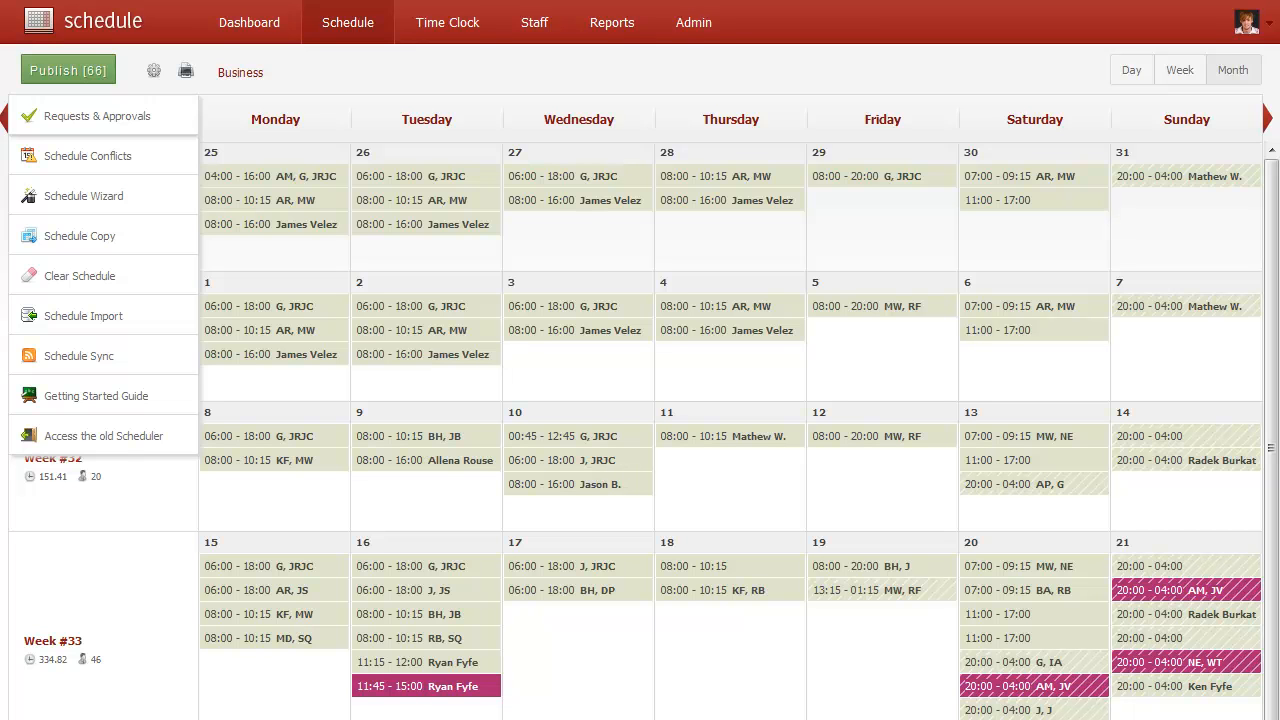
{"action": "left_click", "coordinate": [97, 116]}
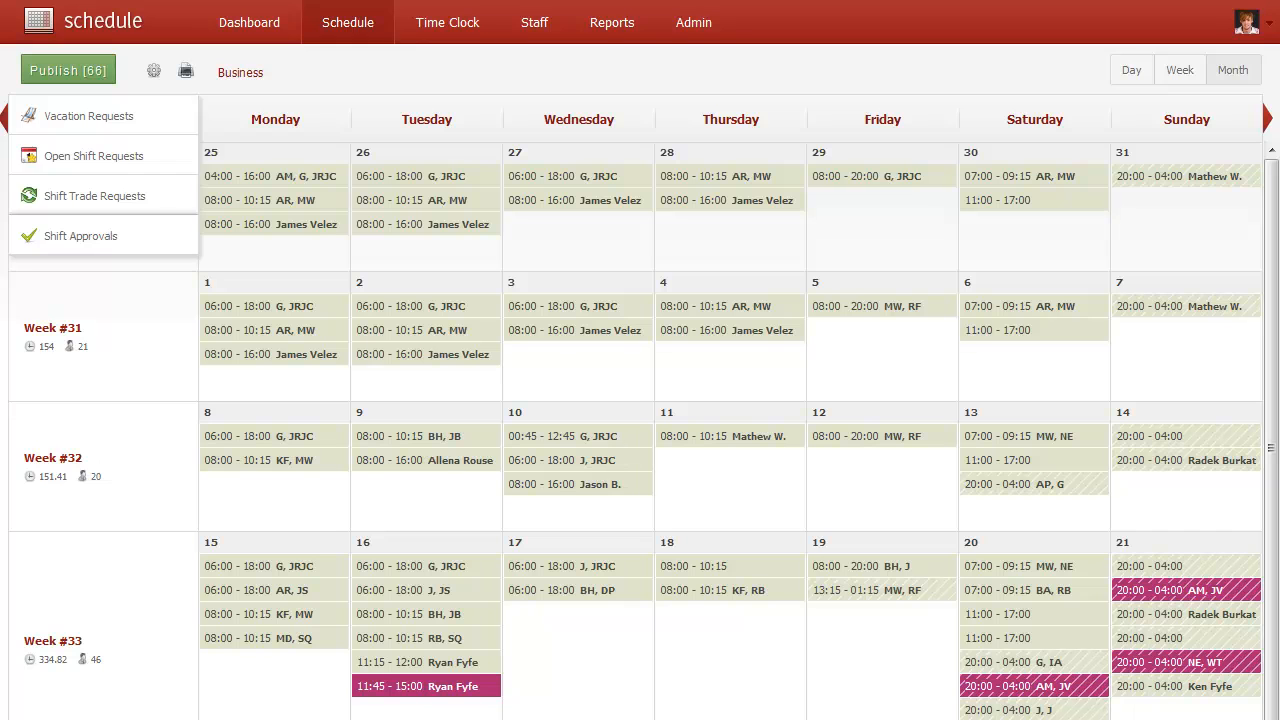
{"action": "left_click", "coordinate": [153, 70]}
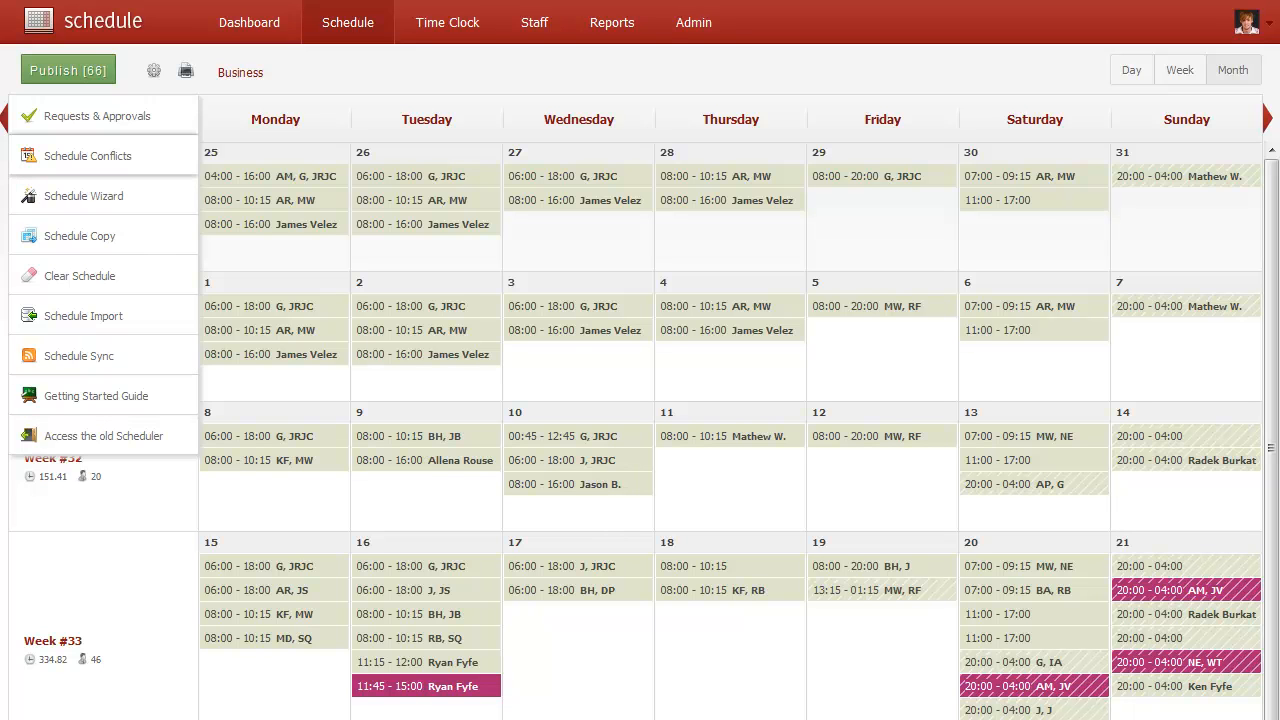
{"action": "left_click", "coordinate": [97, 116]}
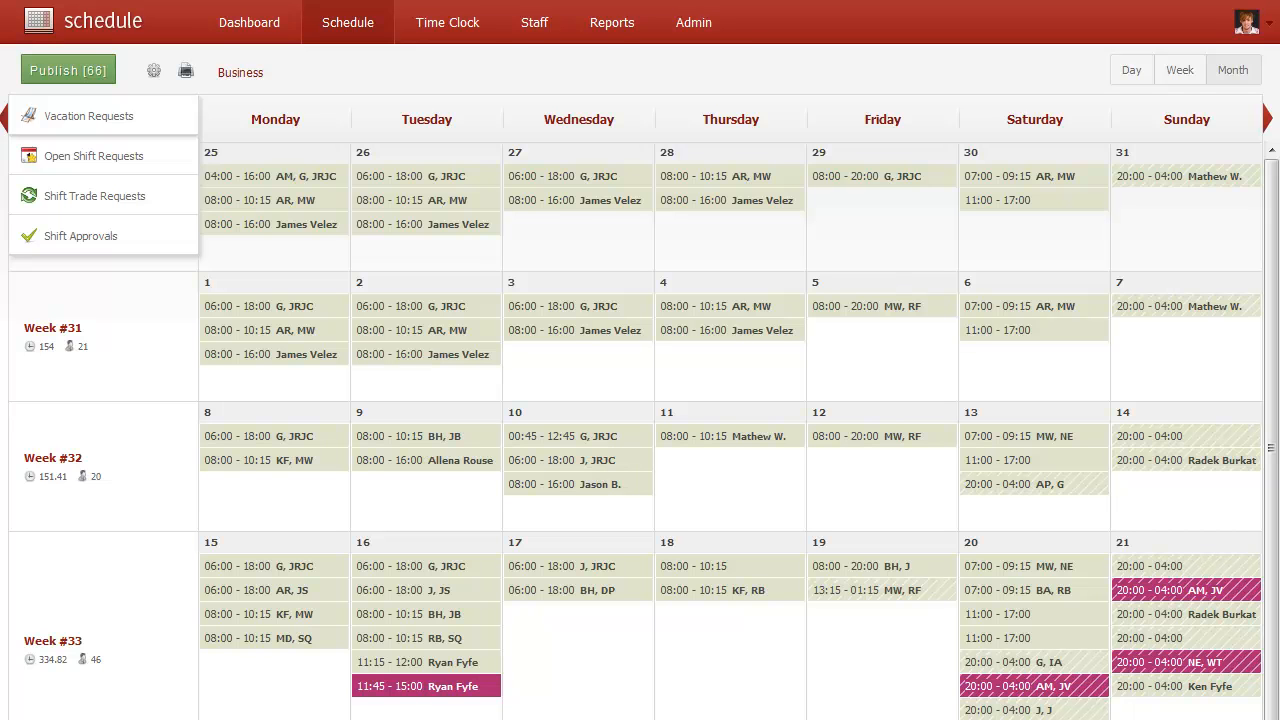
{"action": "left_click", "coordinate": [89, 116]}
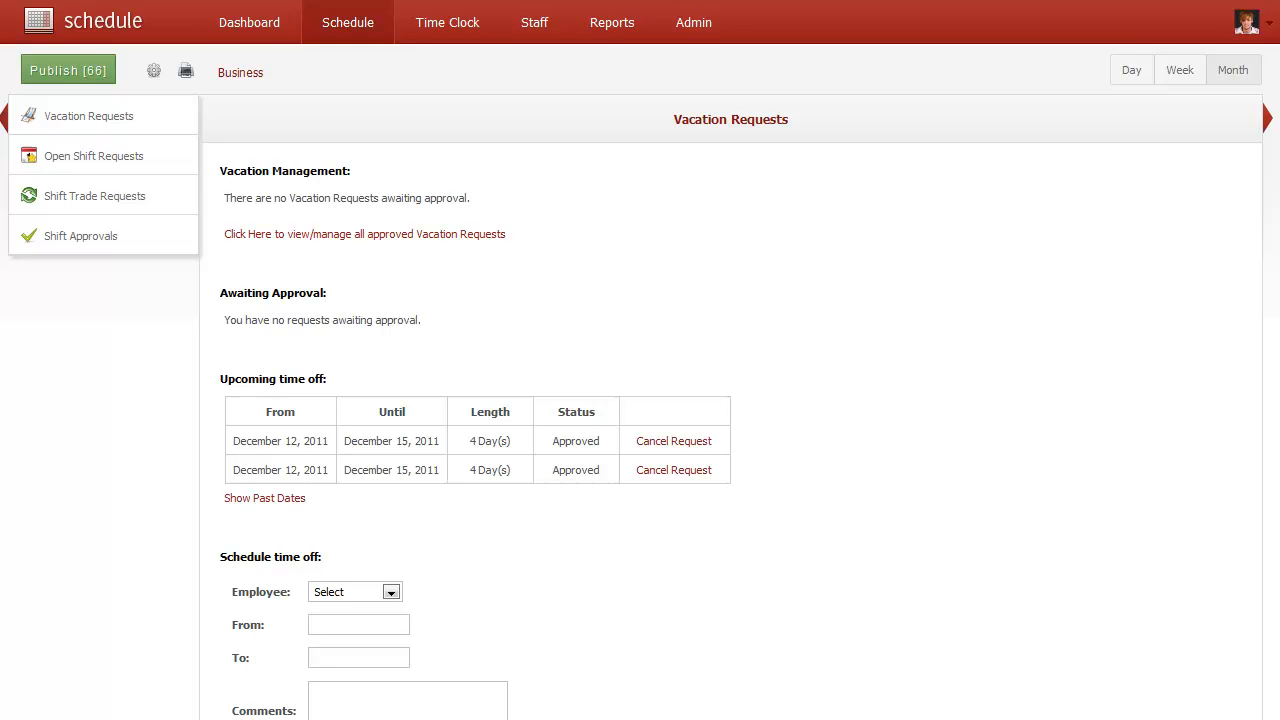
{"action": "left_click", "coordinate": [391, 592]}
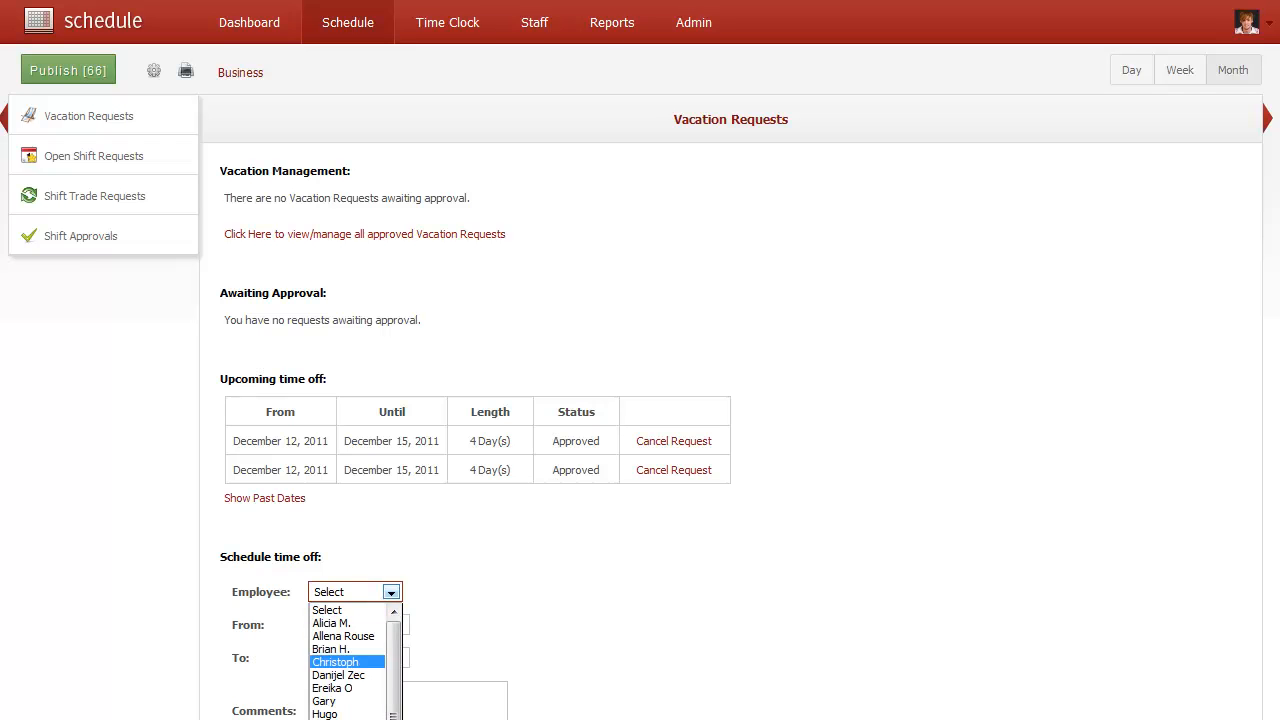
{"action": "key", "text": "Escape"}
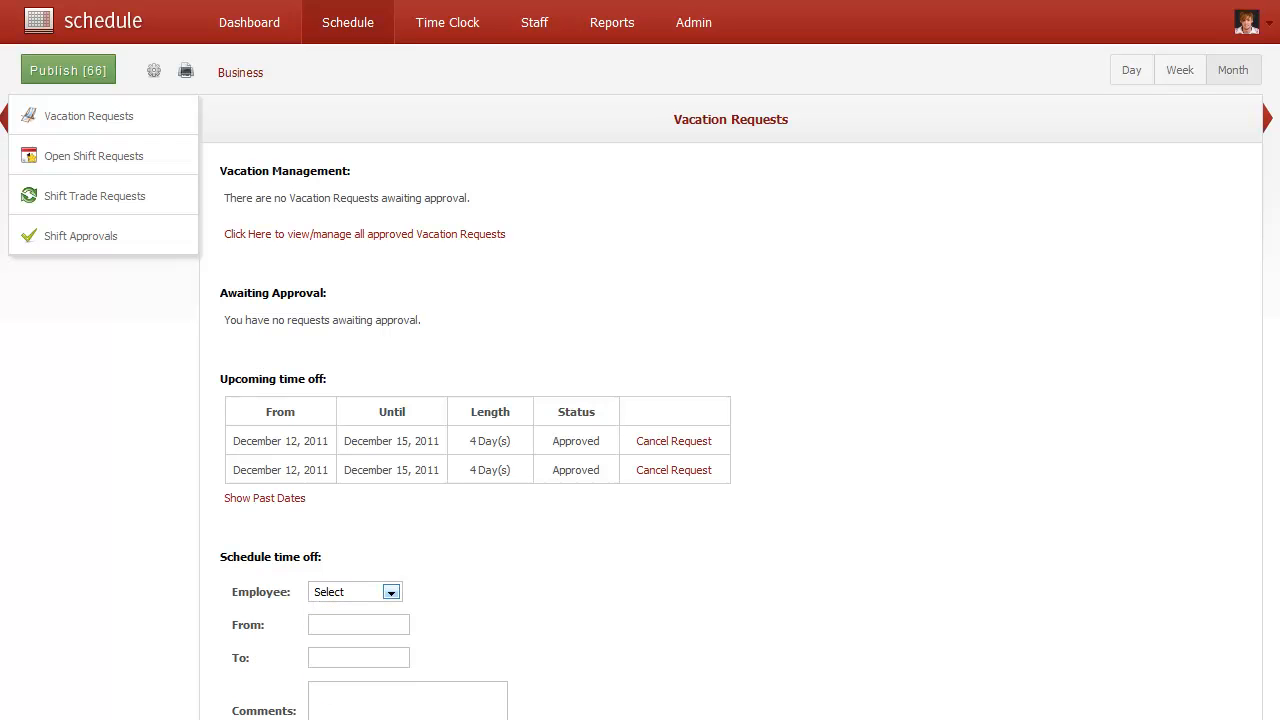
Examine the open shift requests with their approve and reject options, and the shift trade requests
{"action": "left_click", "coordinate": [94, 156]}
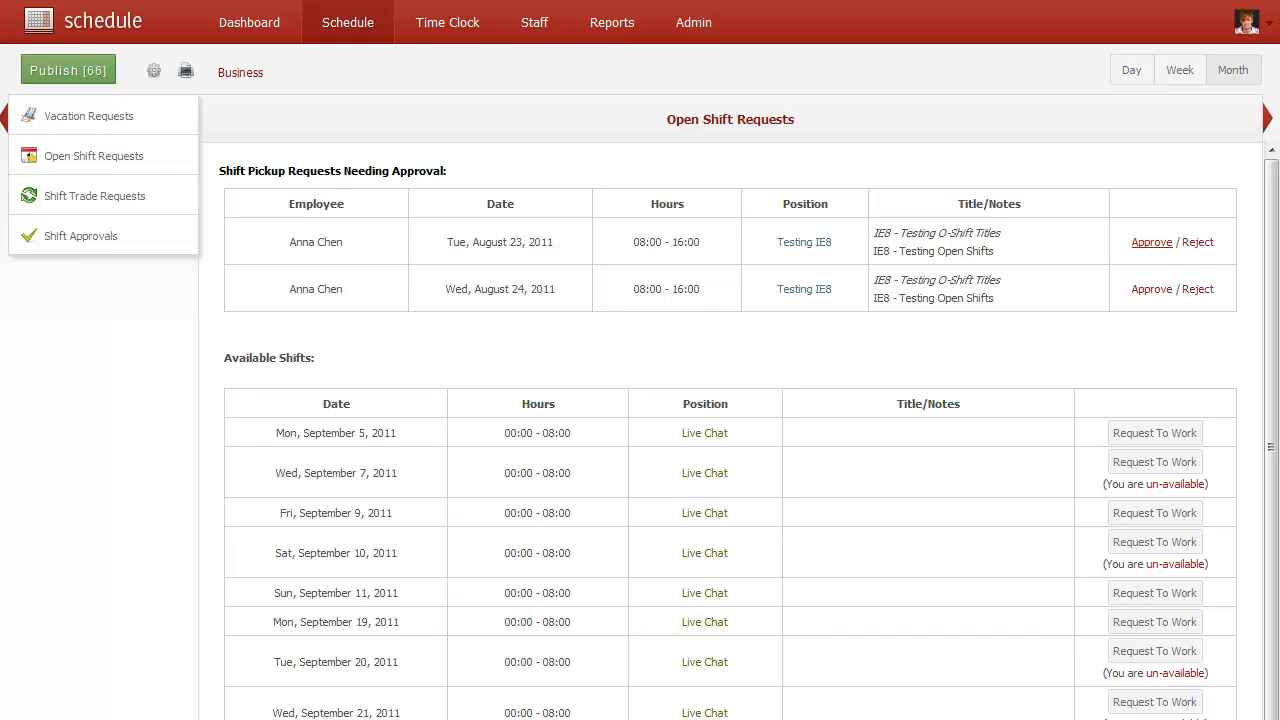
{"action": "left_click", "coordinate": [1151, 242]}
{"action": "left_click", "coordinate": [1197, 289]}
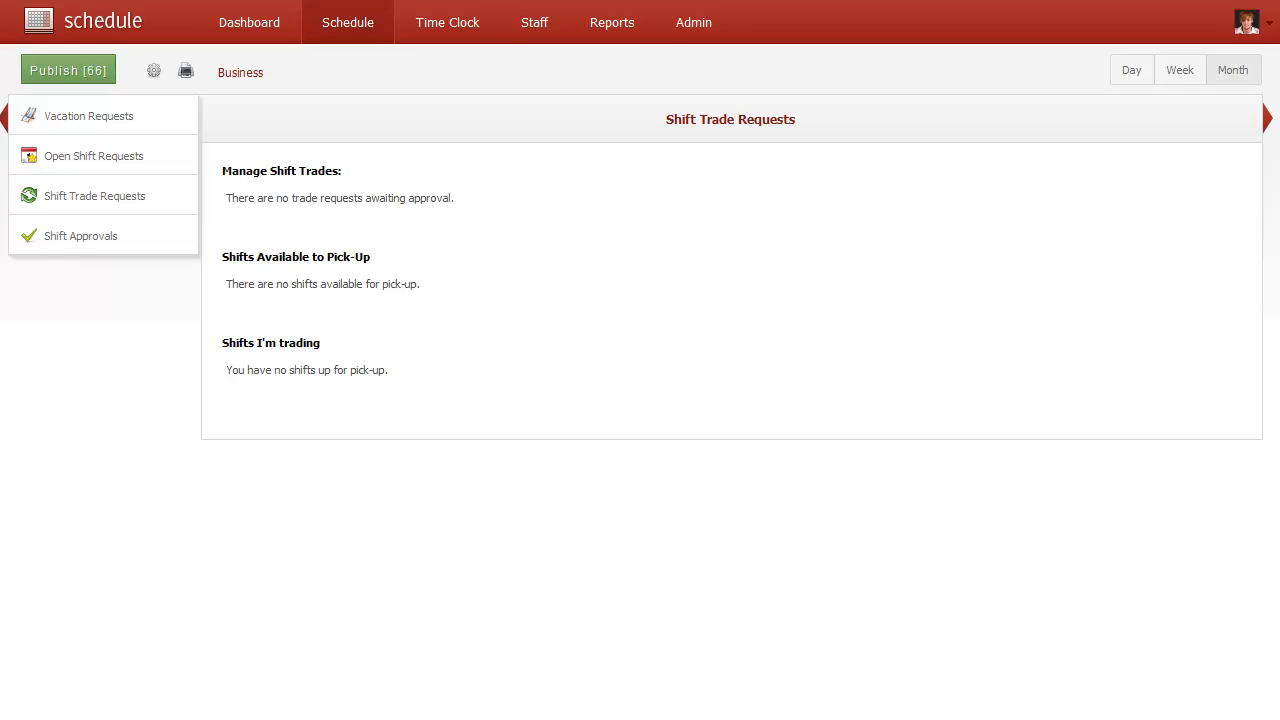
Approve the Jan 28 and Feb 1, 2011 Research shifts, keeping the employee's attendance at 08:00 to 16:00 as worked
{"action": "left_click", "coordinate": [80, 235]}
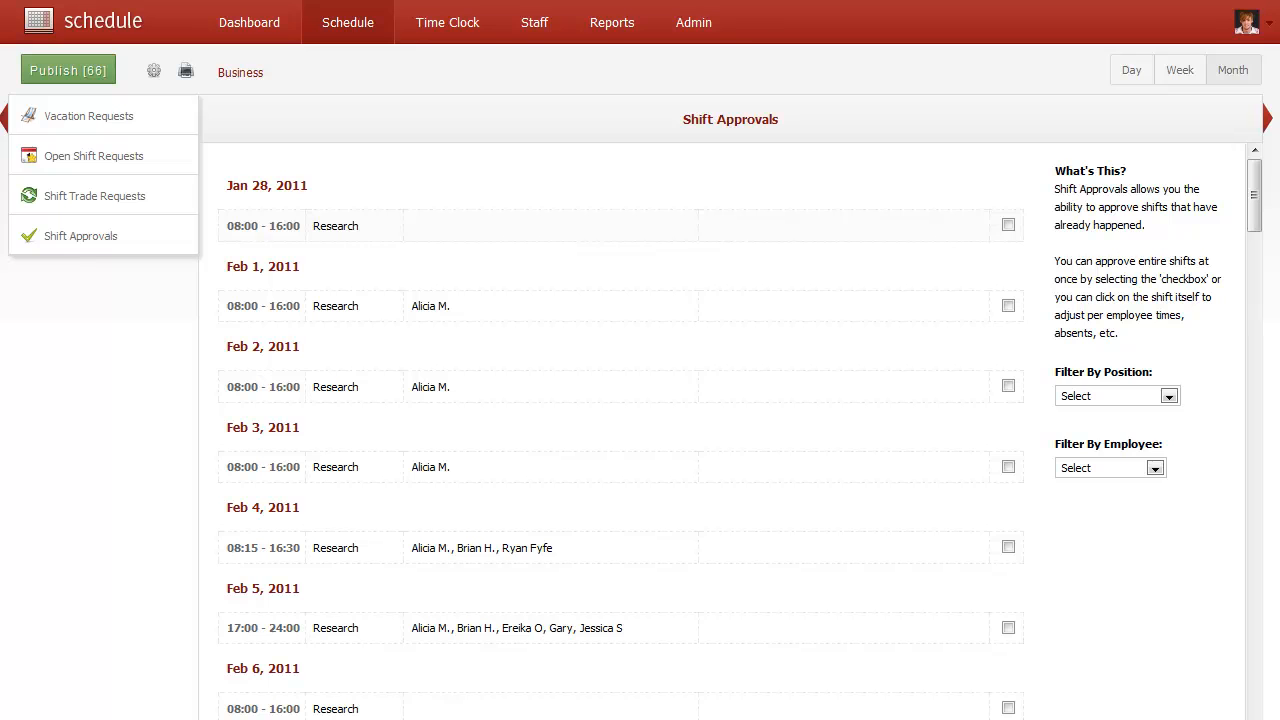
{"action": "left_click", "coordinate": [1008, 225]}
{"action": "left_click", "coordinate": [550, 466]}
{"action": "left_click", "coordinate": [551, 491]}
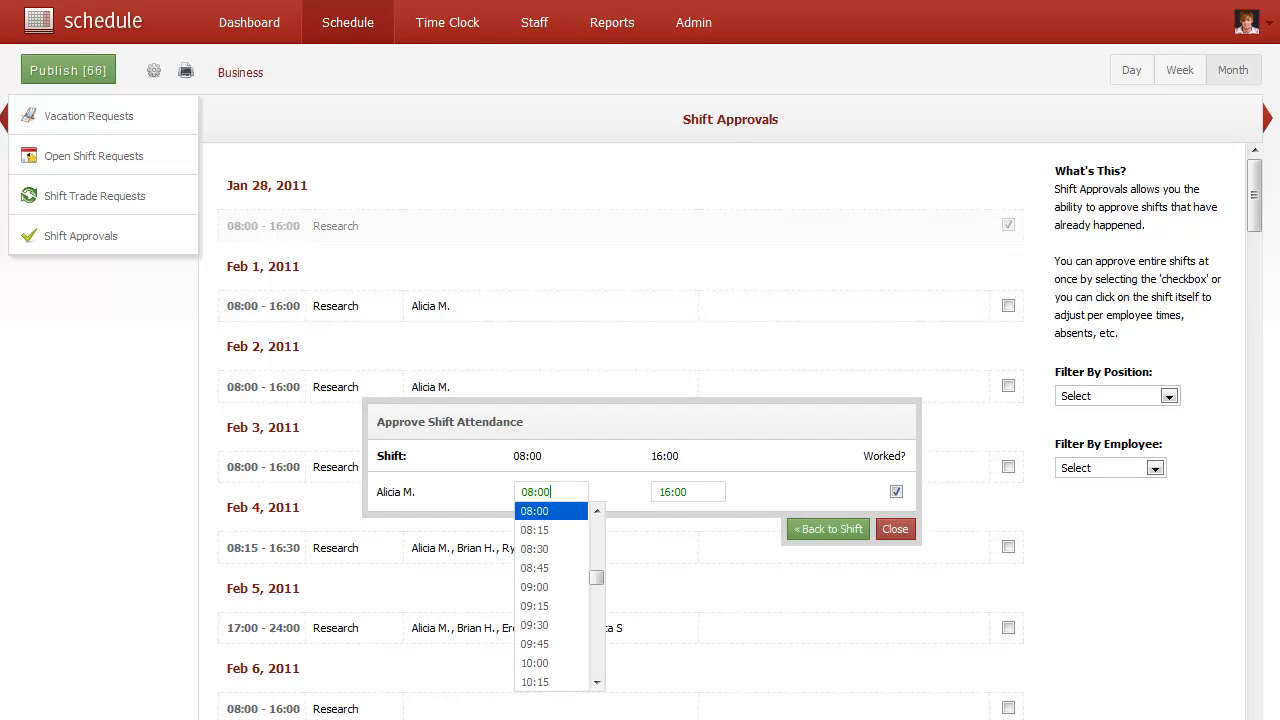
{"action": "left_click", "coordinate": [545, 529]}
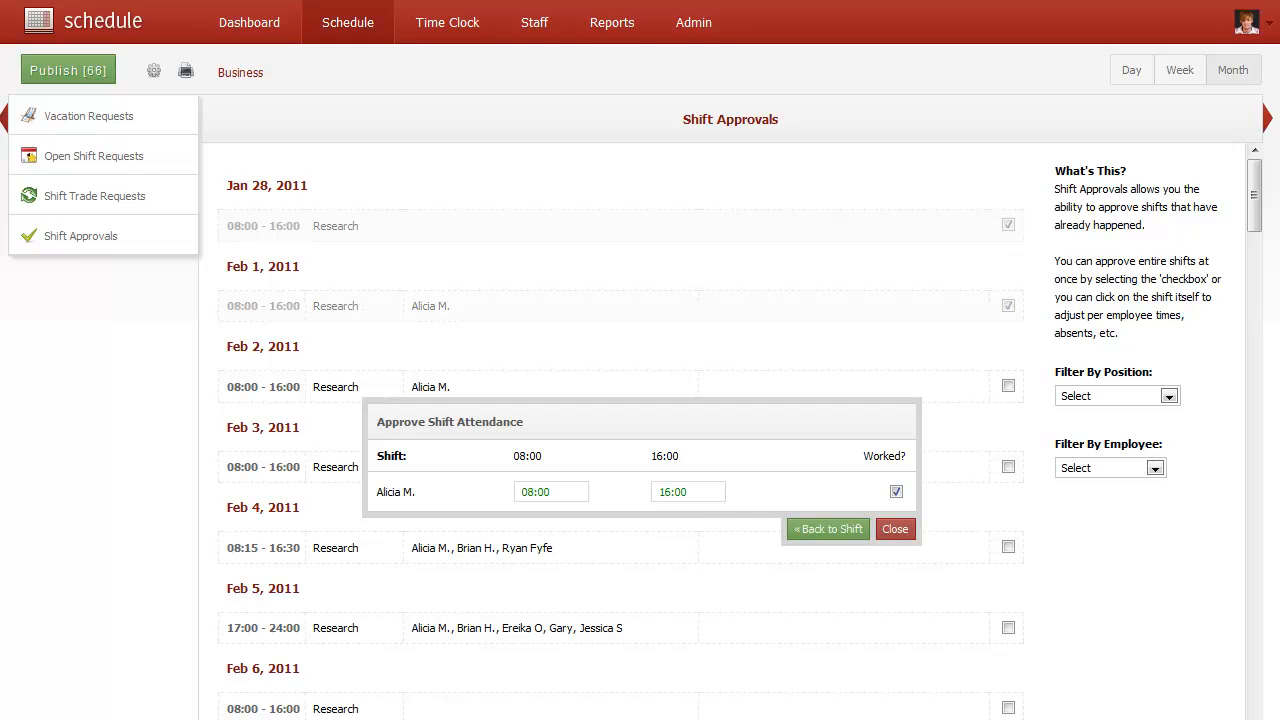
Clock in on the Time Clock, assign the clock time to the Live Chat schedule, and clock out
{"action": "left_click", "coordinate": [447, 22]}
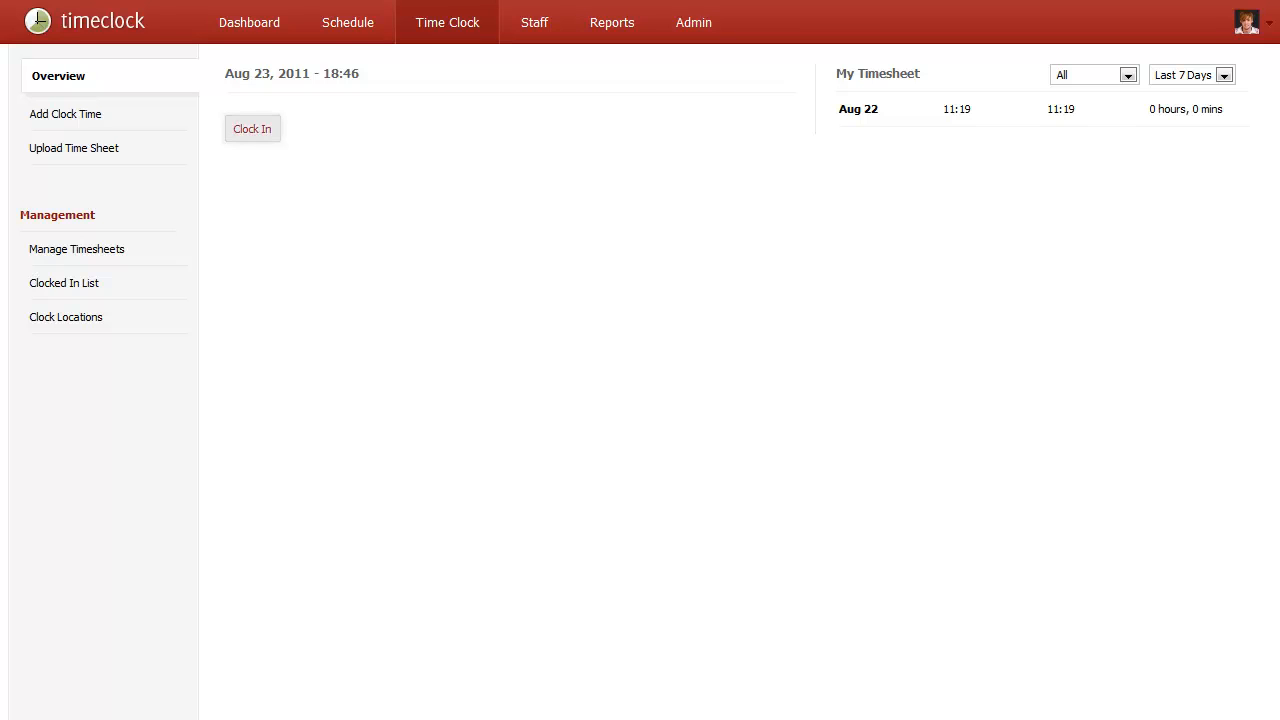
{"action": "left_click", "coordinate": [266, 131]}
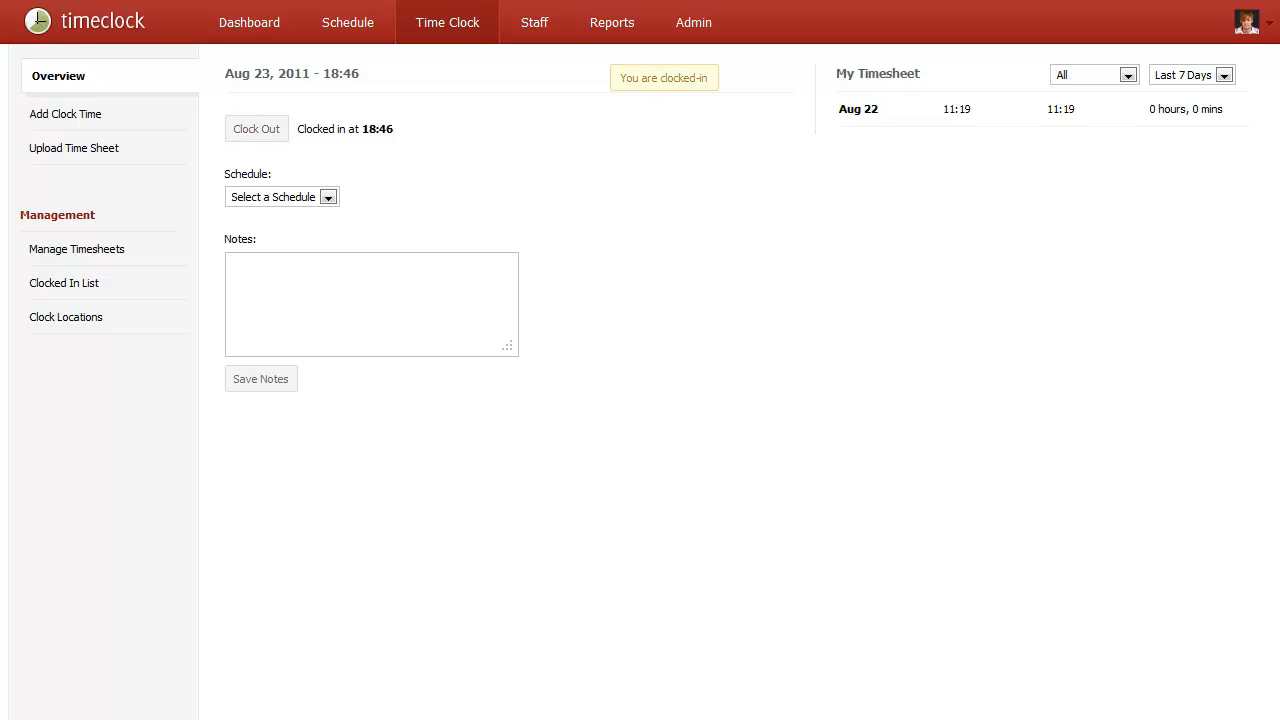
{"action": "left_click", "coordinate": [317, 195]}
{"action": "left_click", "coordinate": [302, 238]}
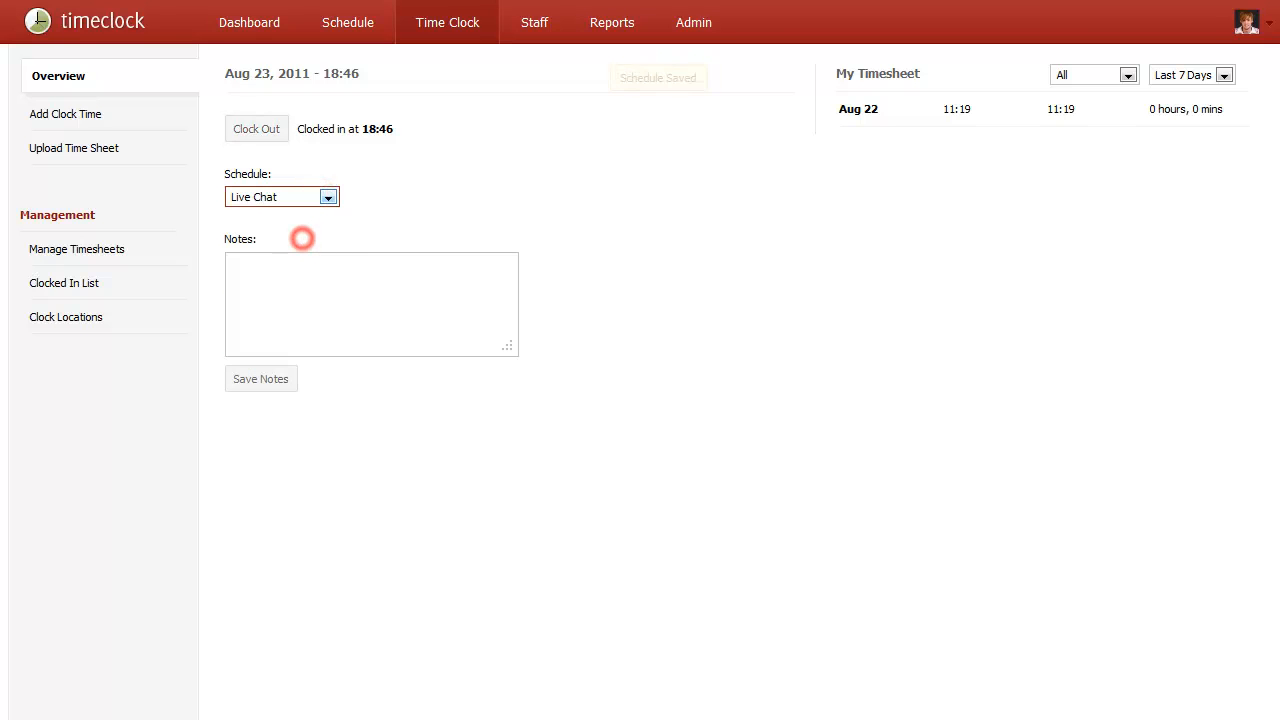
{"action": "left_click", "coordinate": [266, 128]}
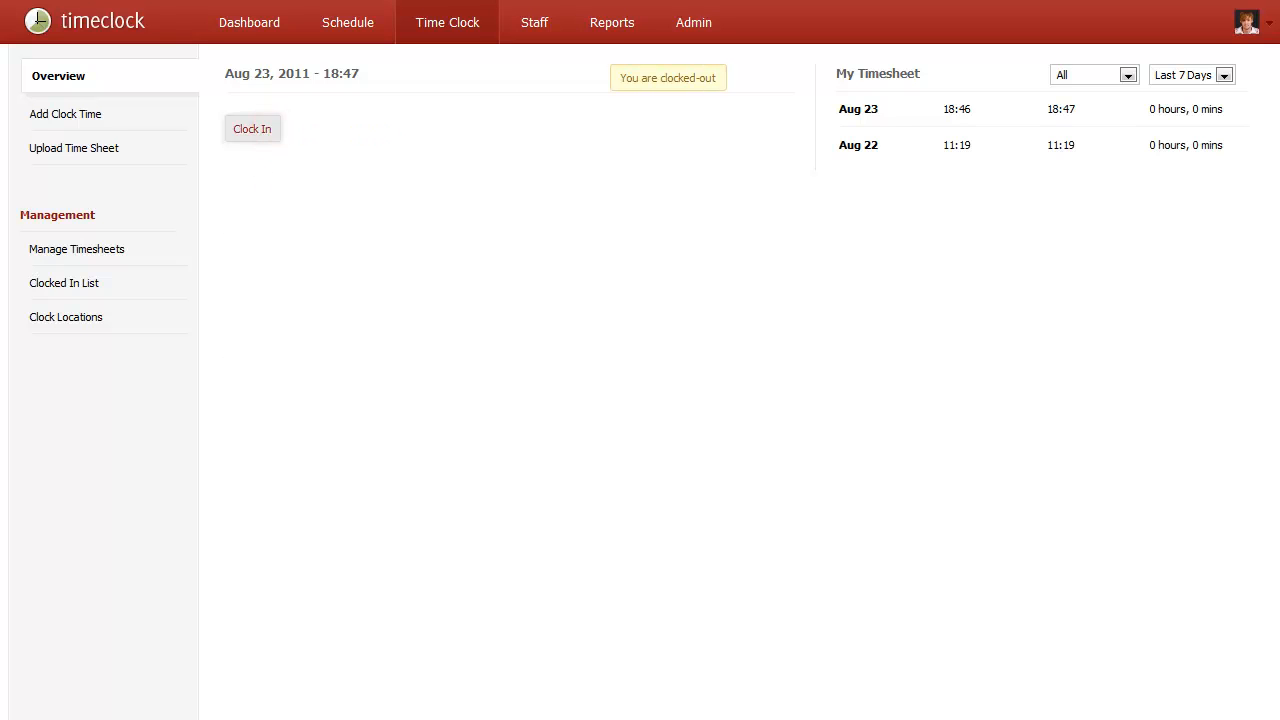
Open the Aug 23 Live Chat timesheet entry for editing, and examine the time sheet import format
{"action": "left_click", "coordinate": [76, 249]}
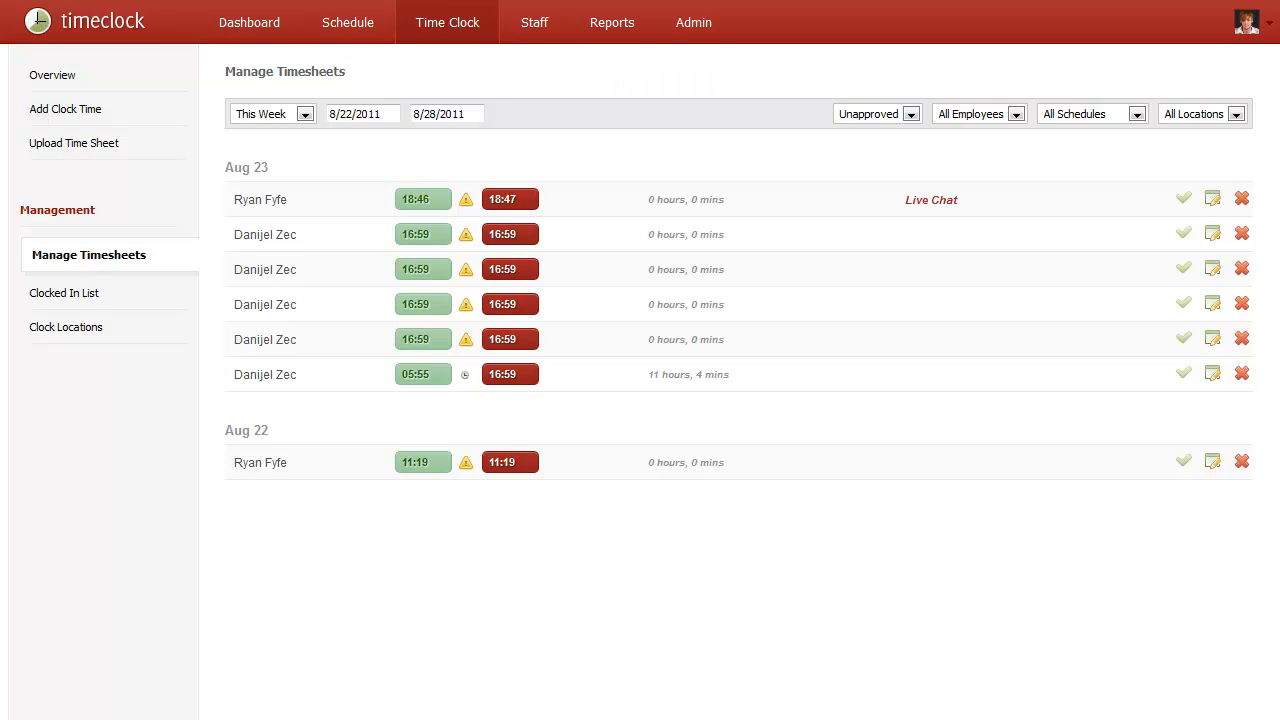
{"action": "left_click", "coordinate": [1212, 198]}
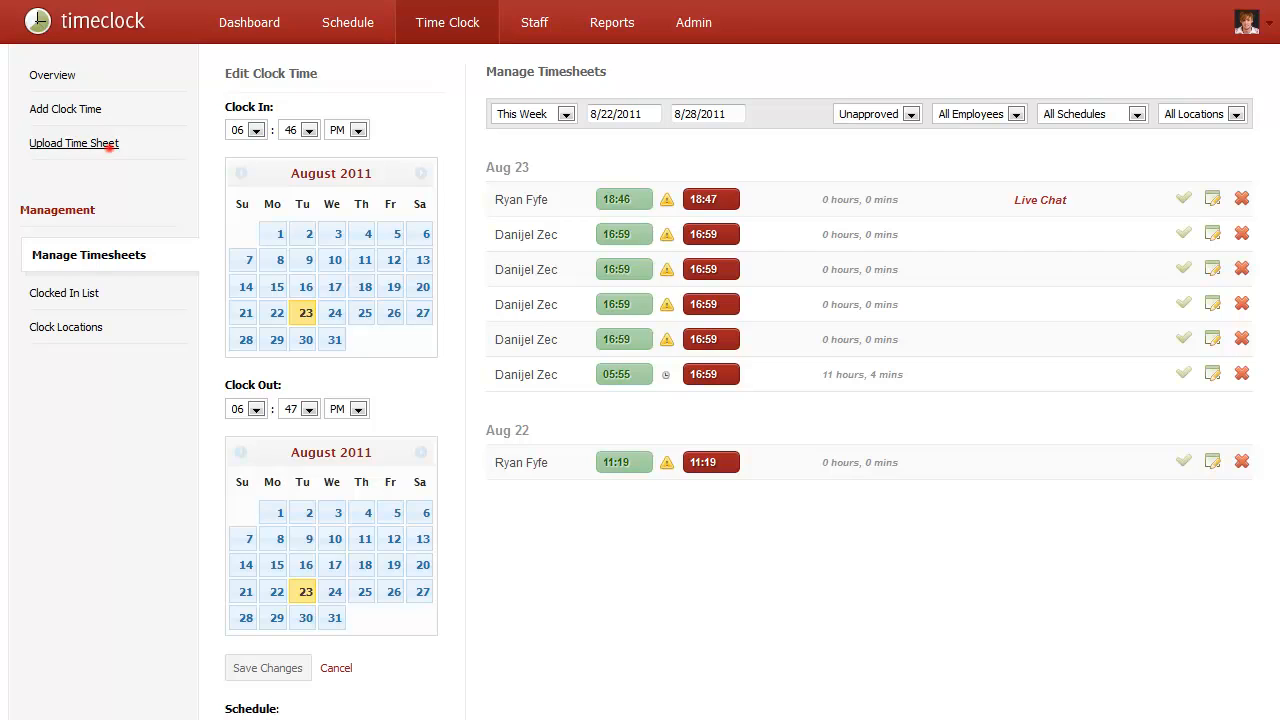
{"action": "left_click", "coordinate": [100, 145]}
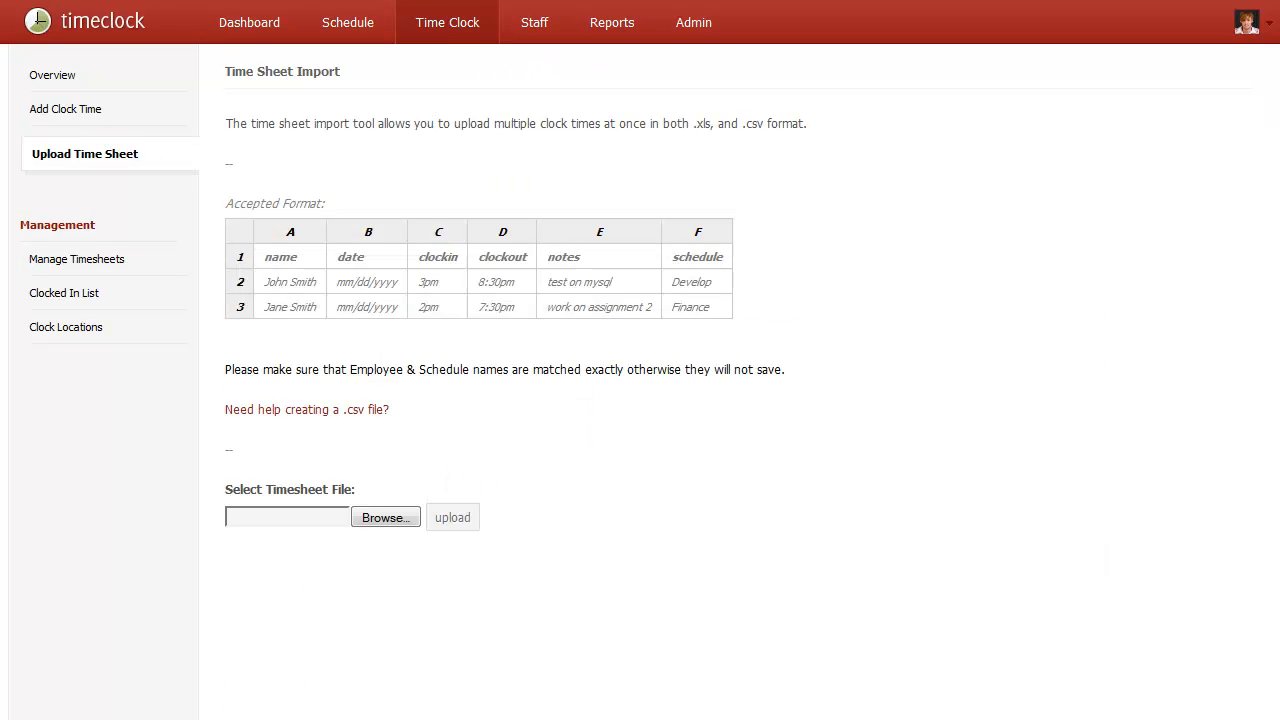
{"action": "left_click", "coordinate": [289, 199]}
Examine the clock locations and time clock terminals, and open the form for a new terminal
{"action": "left_click", "coordinate": [94, 326]}
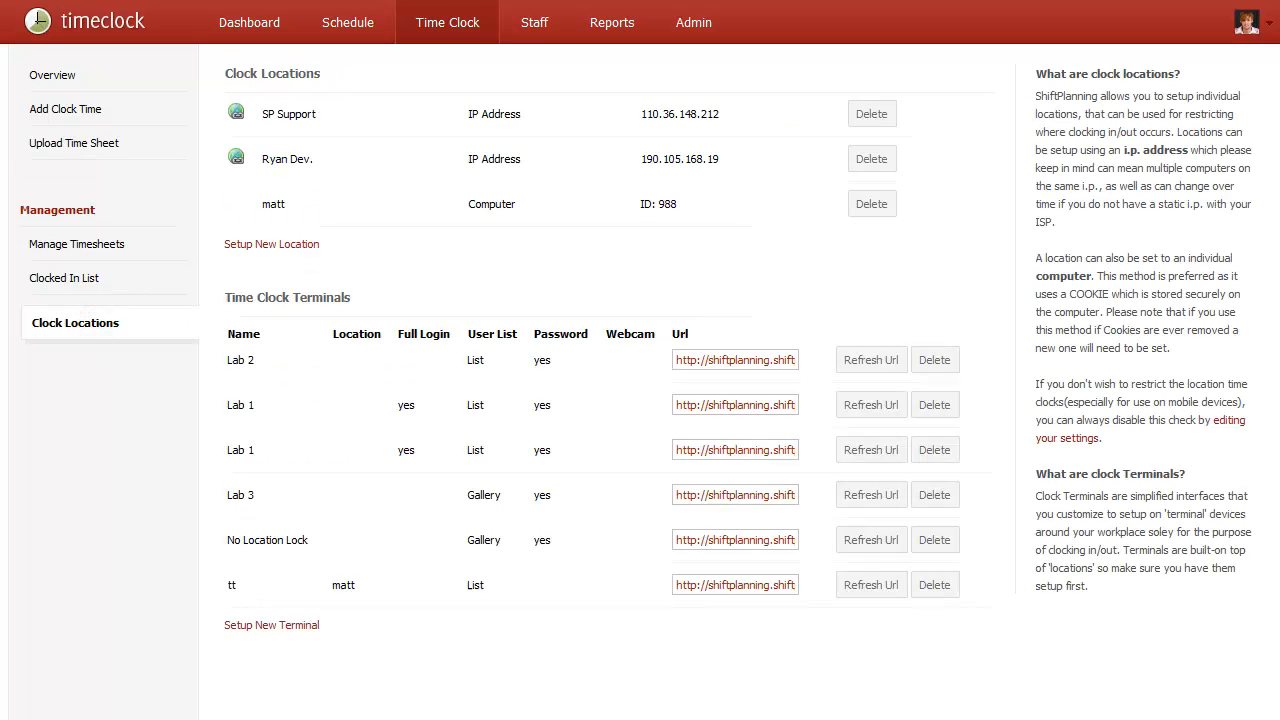
{"action": "left_click", "coordinate": [315, 297]}
{"action": "left_click", "coordinate": [699, 115]}
{"action": "left_click", "coordinate": [290, 625]}
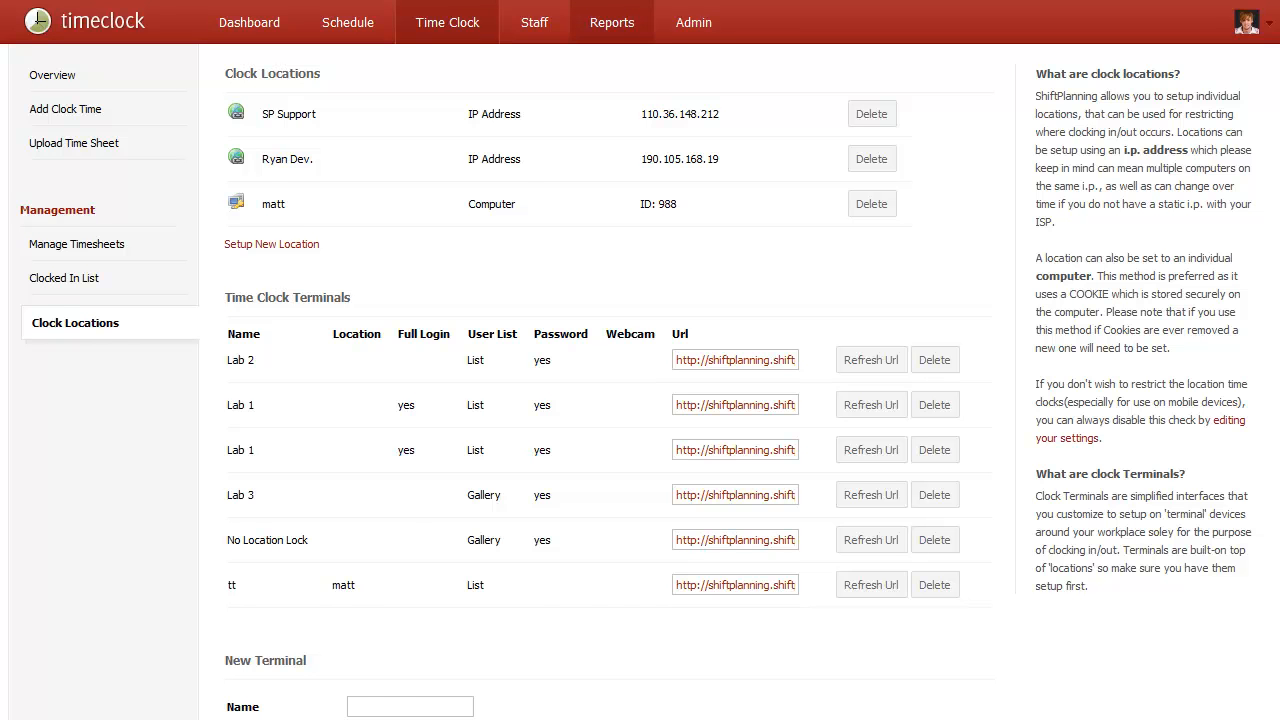
Go to the Reports area and view the Schedule Summary and Hours Scheduled reports
{"action": "left_click", "coordinate": [612, 22]}
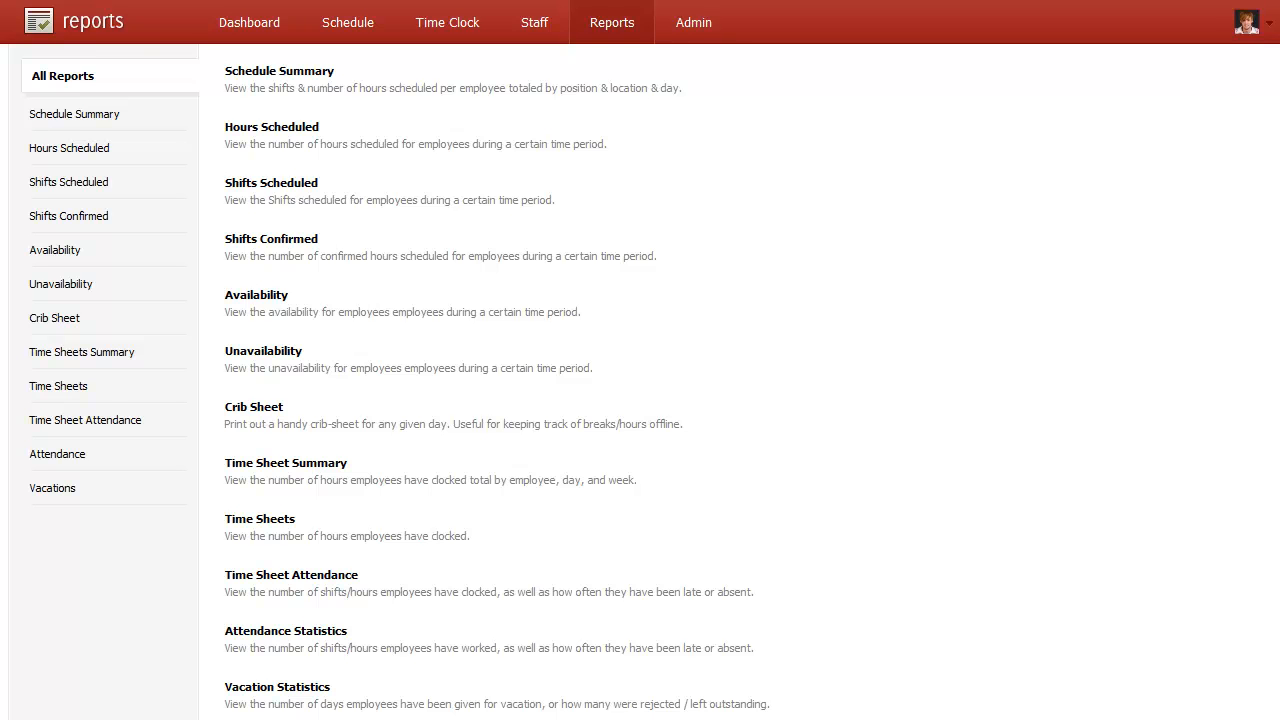
{"action": "left_click", "coordinate": [611, 22]}
{"action": "left_click", "coordinate": [100, 114]}
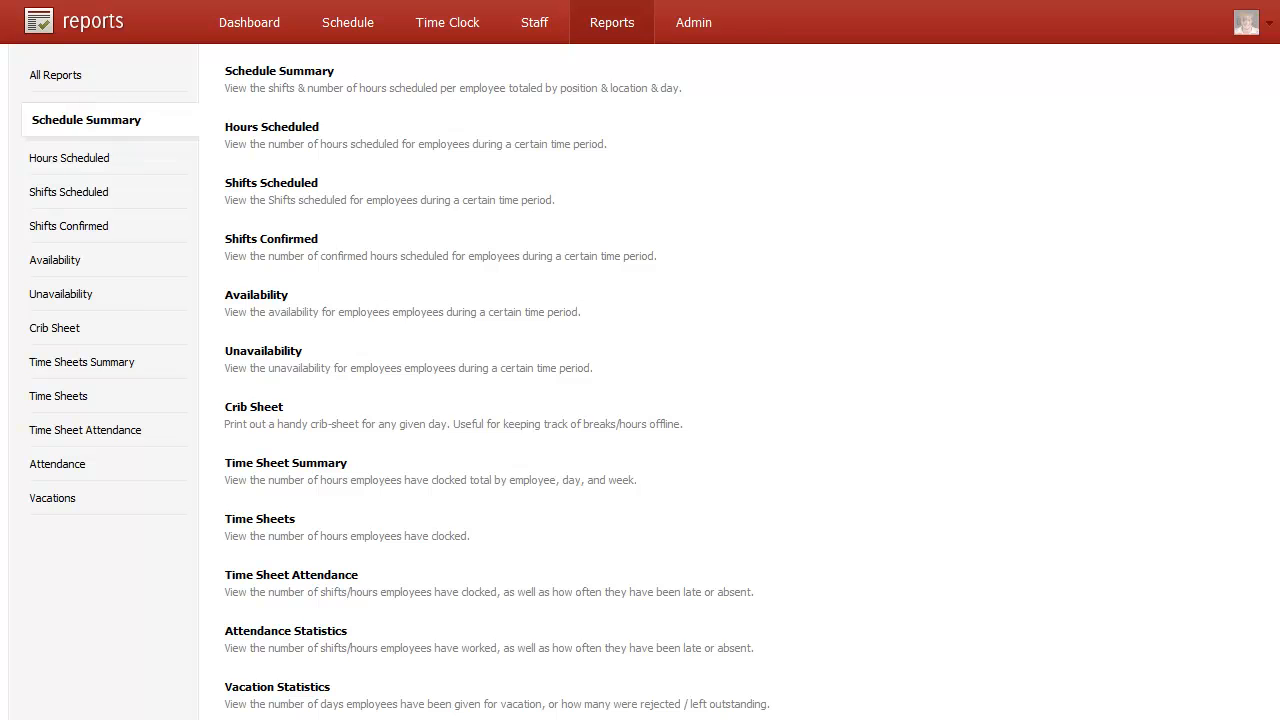
{"action": "left_click", "coordinate": [88, 158]}
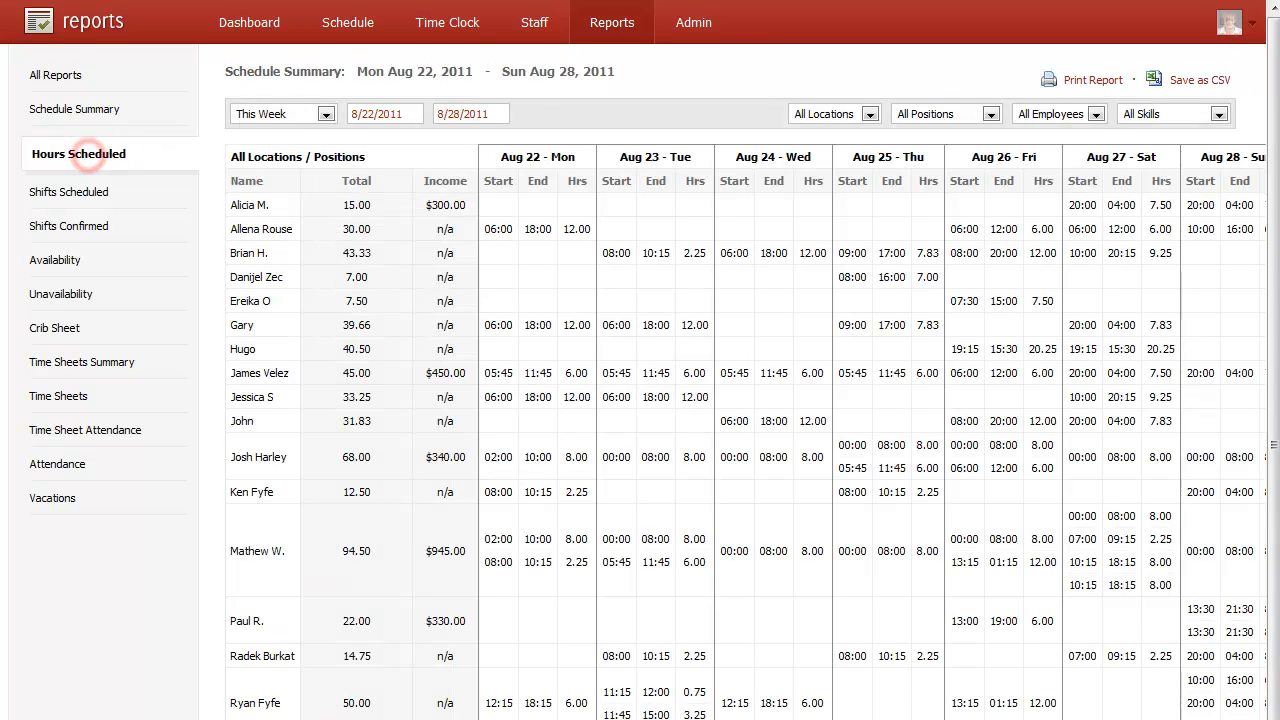
Open the Shifts Scheduled report and filter it to the Accounting position
{"action": "left_click", "coordinate": [88, 190]}
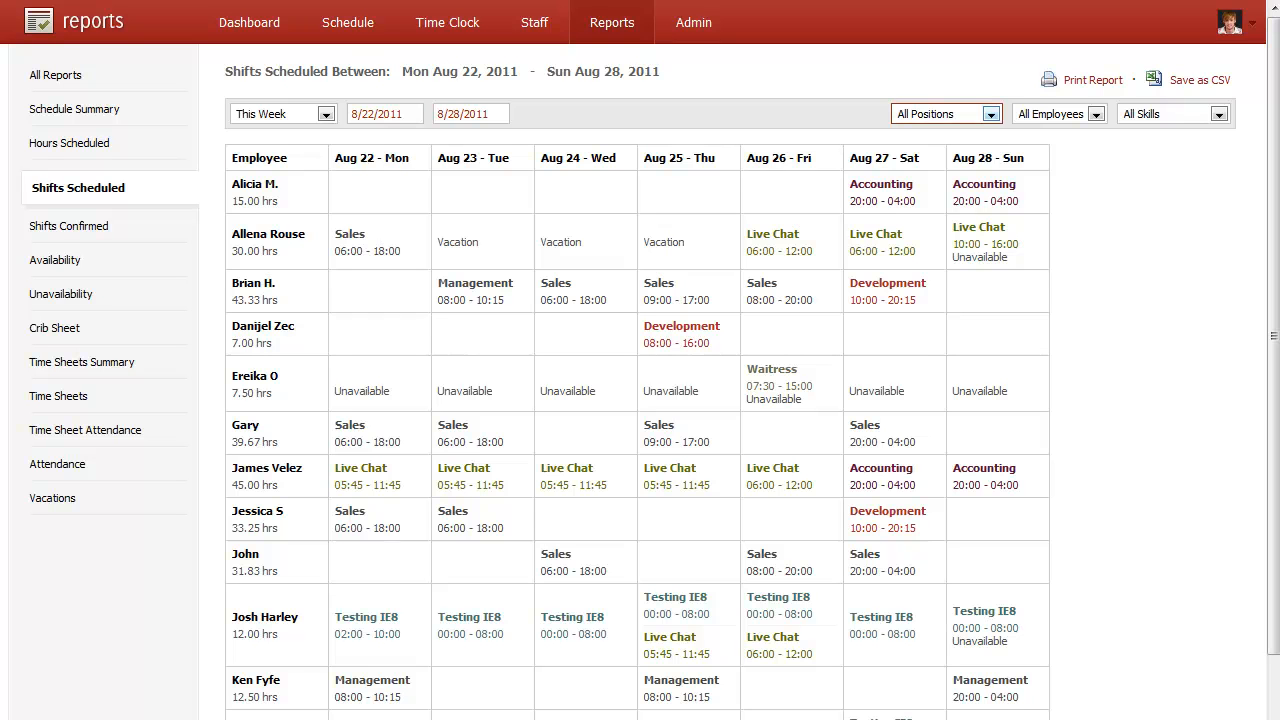
{"action": "left_click", "coordinate": [990, 114]}
{"action": "left_click", "coordinate": [960, 186]}
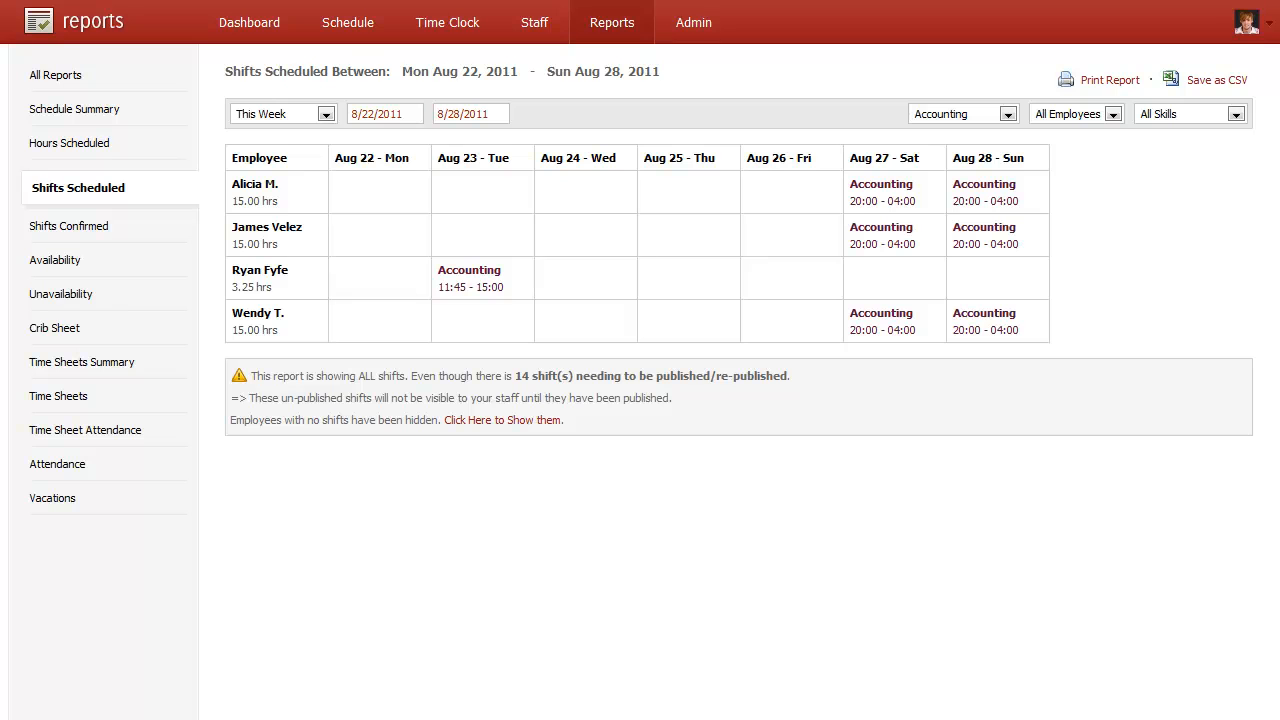
Narrow the Accounting Shifts Scheduled report to the first employee in the list
{"action": "left_click", "coordinate": [1045, 114]}
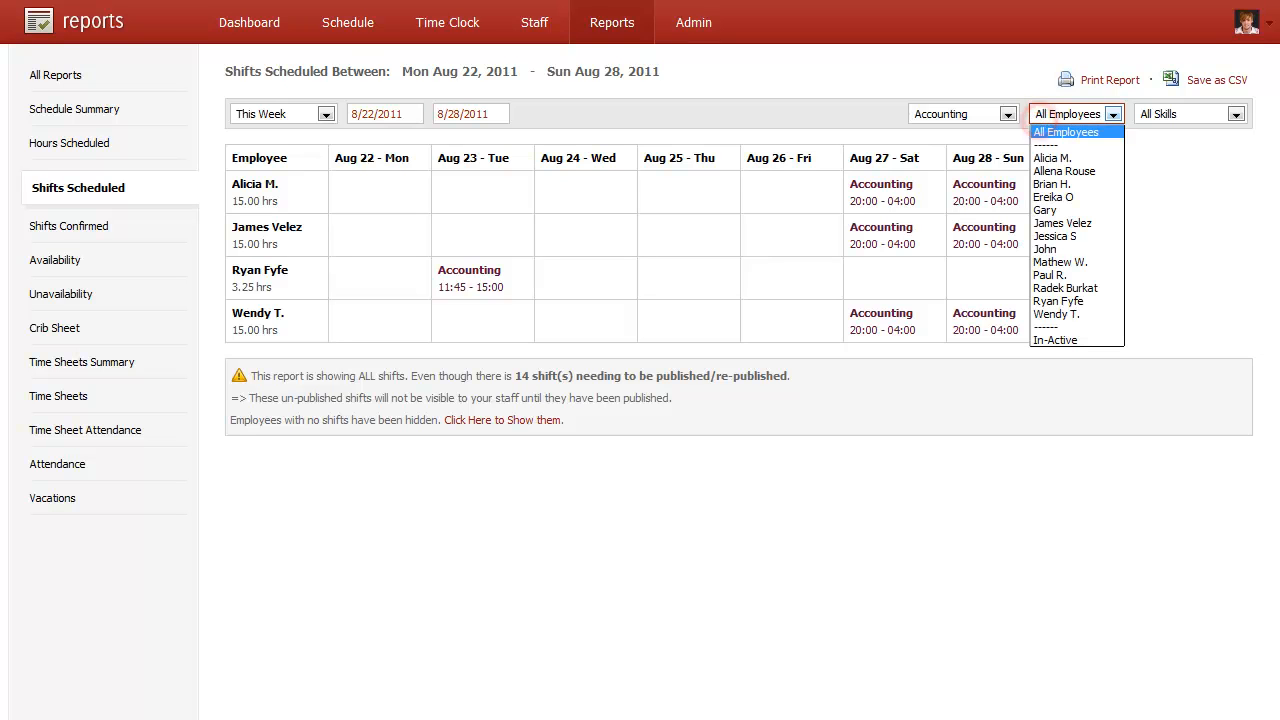
{"action": "left_click", "coordinate": [1051, 153]}
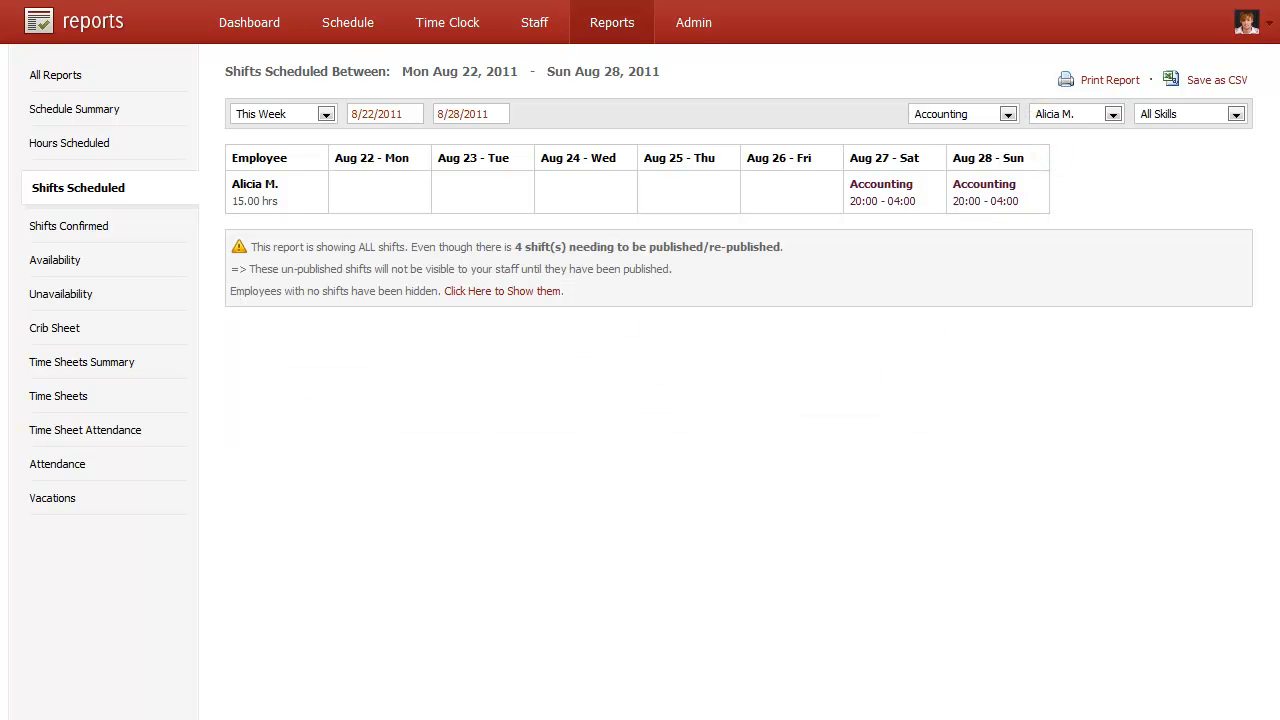
{"action": "left_click", "coordinate": [1048, 84]}
{"action": "left_click", "coordinate": [1160, 90]}
Go to the Admin area and examine the business overview and business details, including the Download Your Data section
{"action": "left_click", "coordinate": [693, 22]}
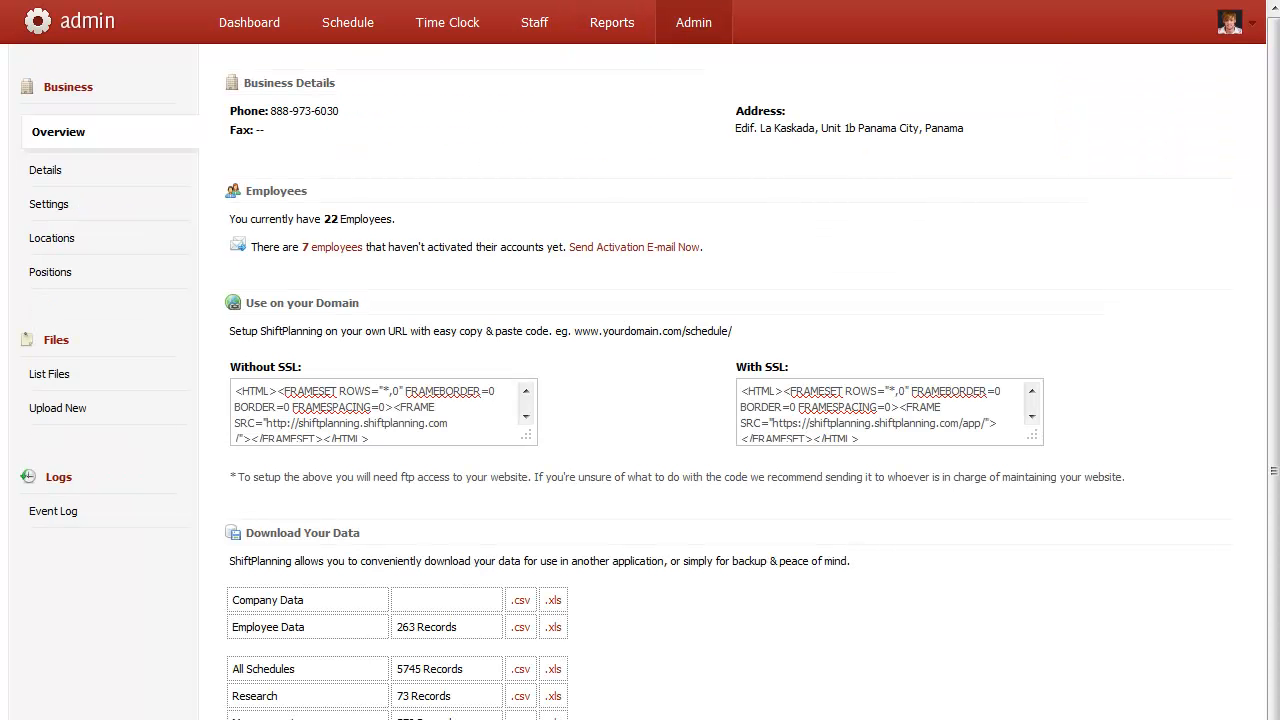
{"action": "left_click", "coordinate": [108, 168]}
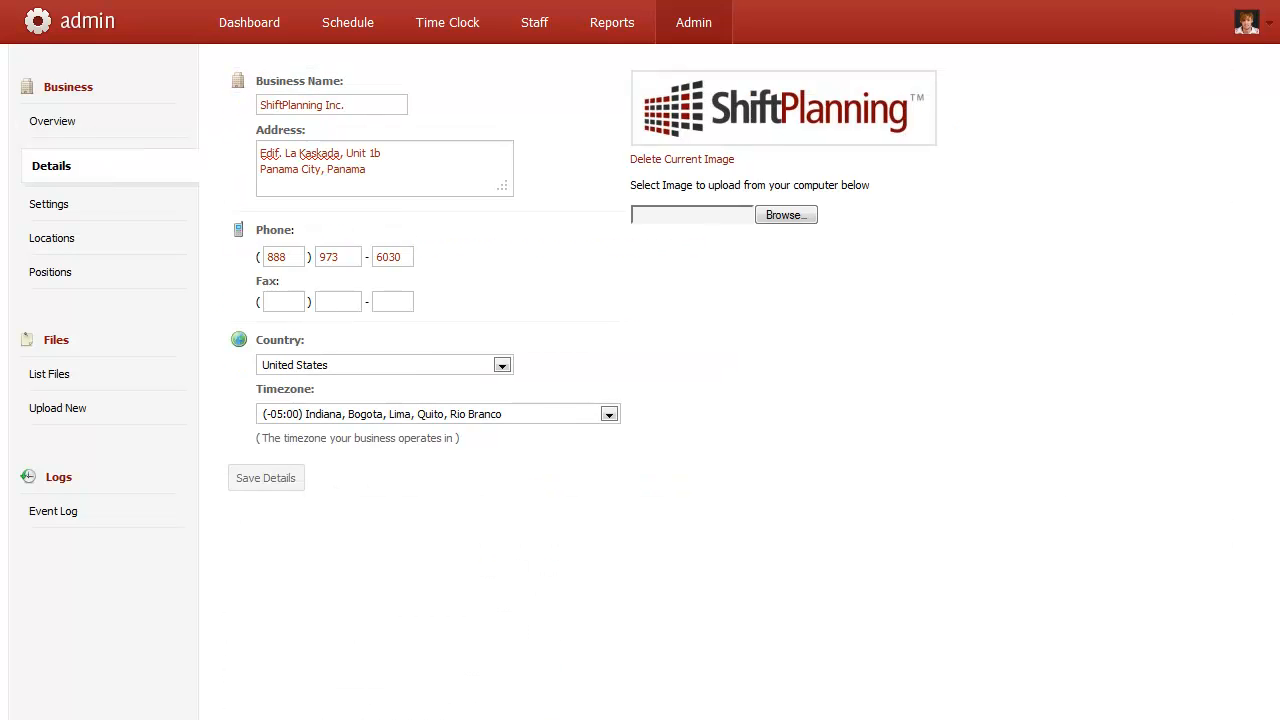
{"action": "left_click", "coordinate": [102, 122]}
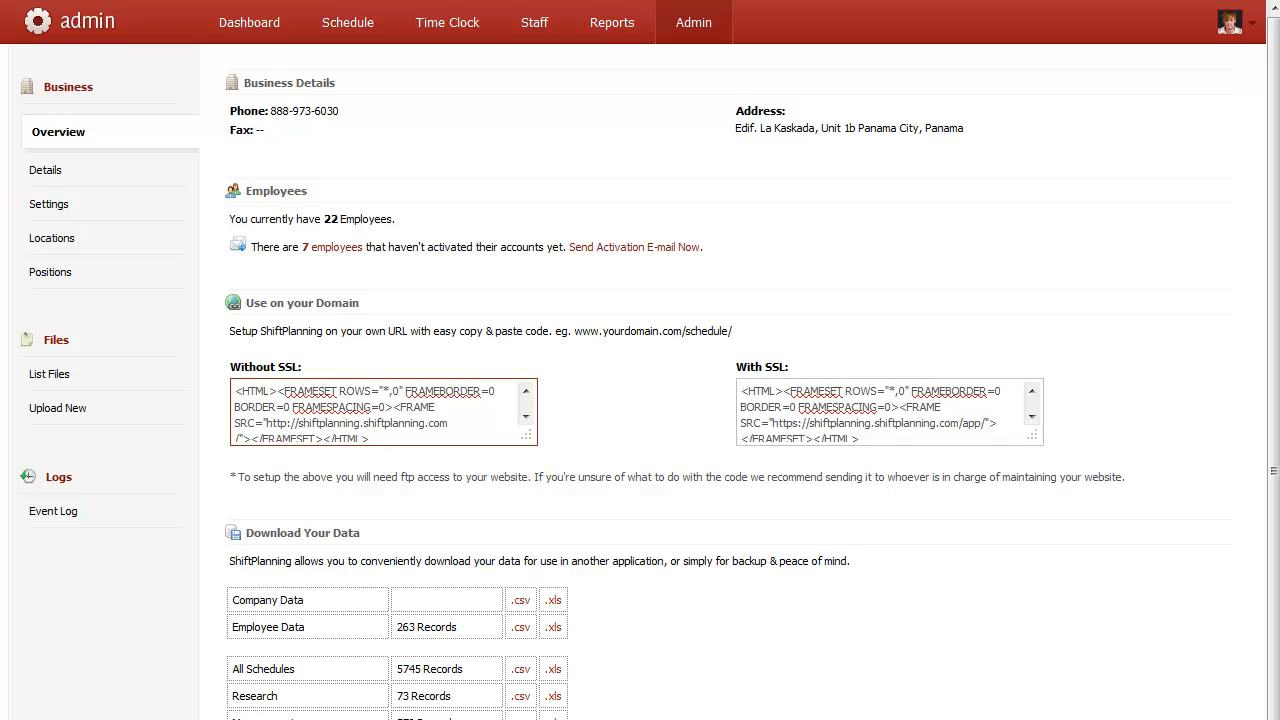
{"action": "left_click", "coordinate": [339, 529]}
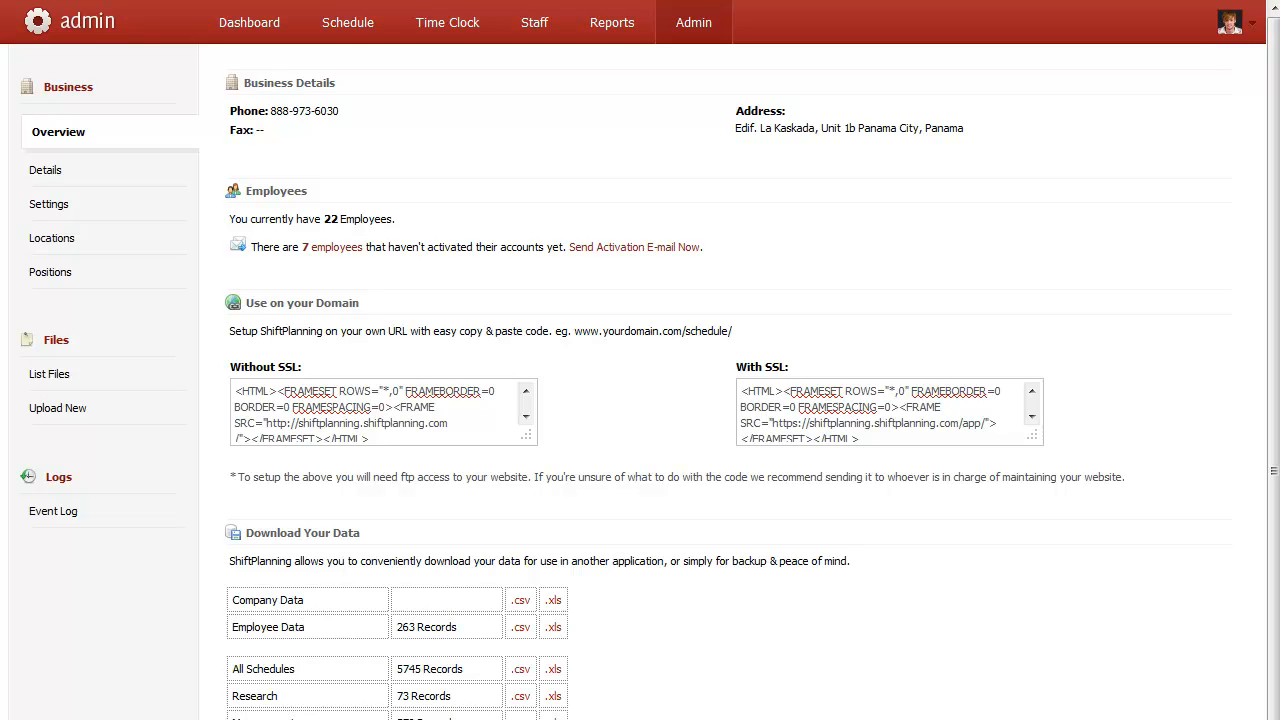
View the business settings and examine the choices for the schedule start day and how far ahead employees can view shifts
{"action": "left_click", "coordinate": [77, 205]}
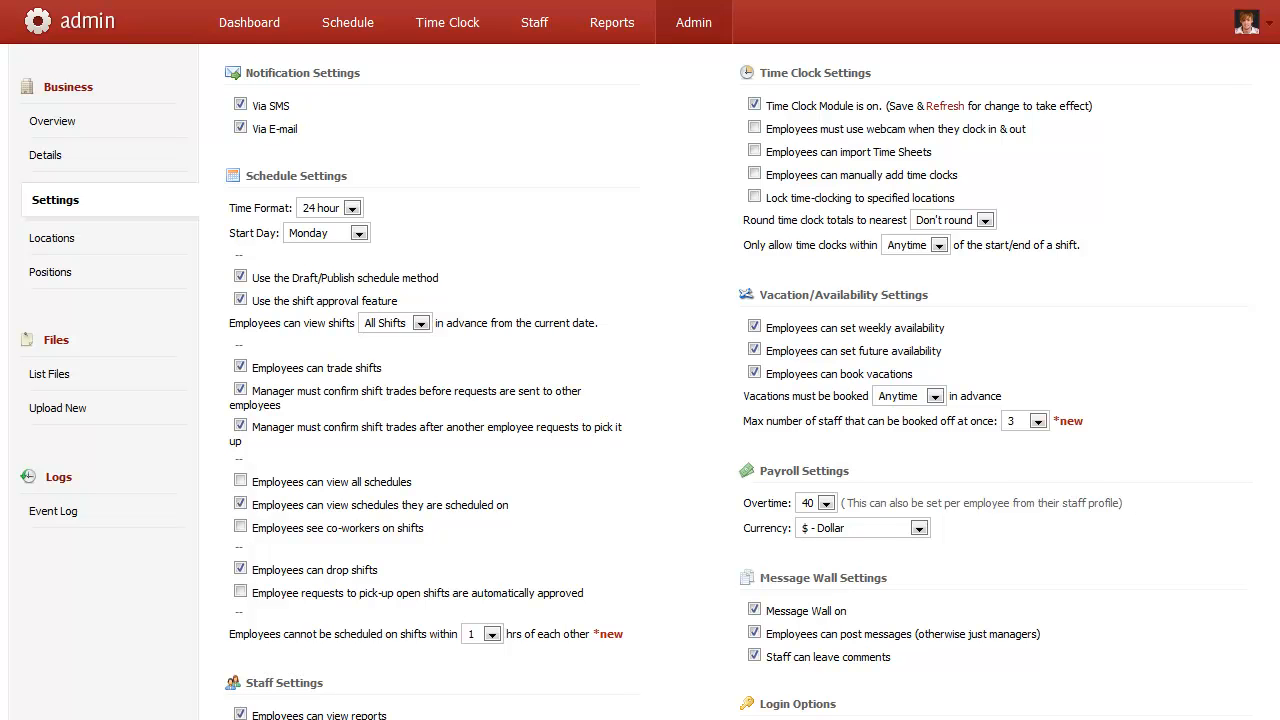
{"action": "left_click", "coordinate": [296, 233]}
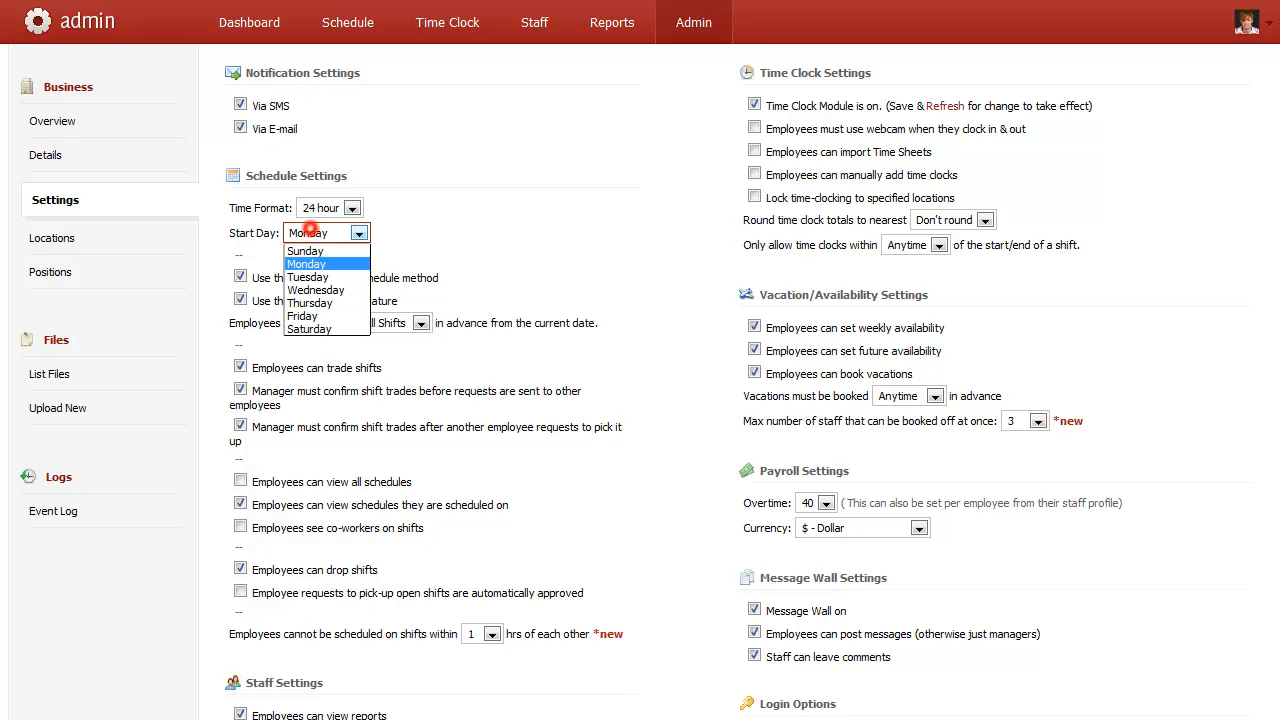
{"action": "left_click", "coordinate": [428, 232]}
{"action": "left_click", "coordinate": [412, 324]}
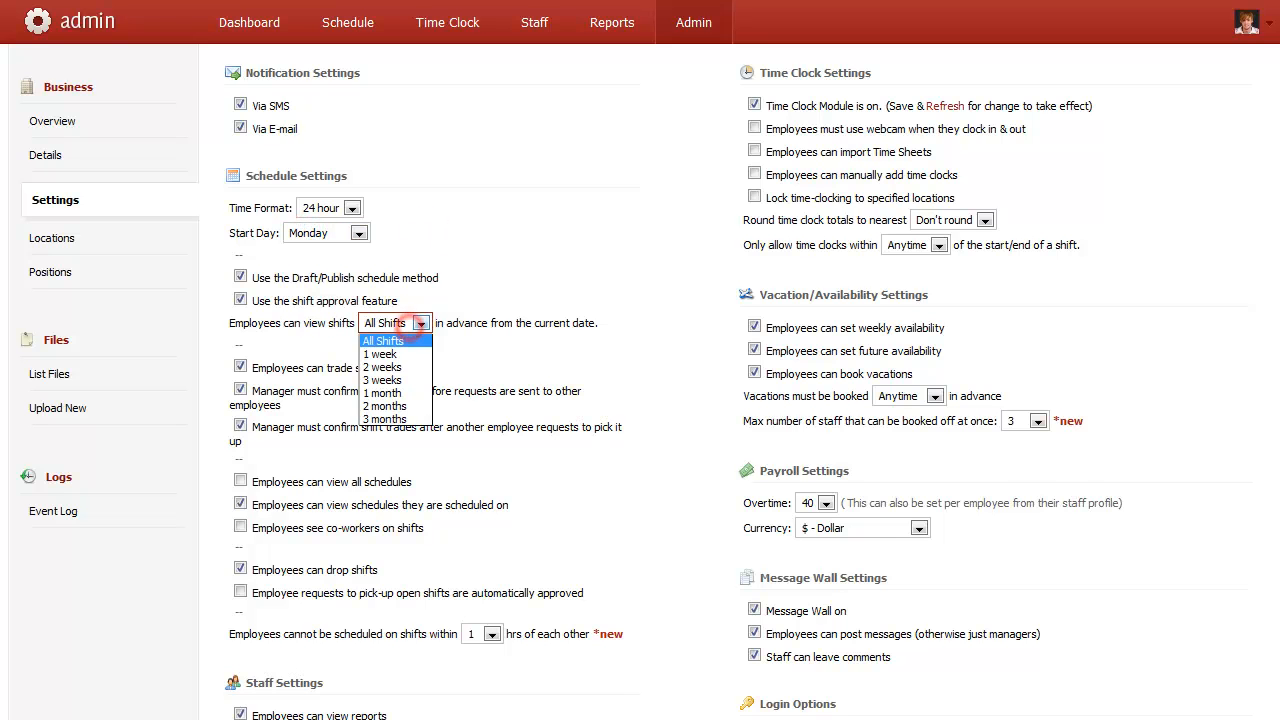
{"action": "left_click", "coordinate": [601, 295]}
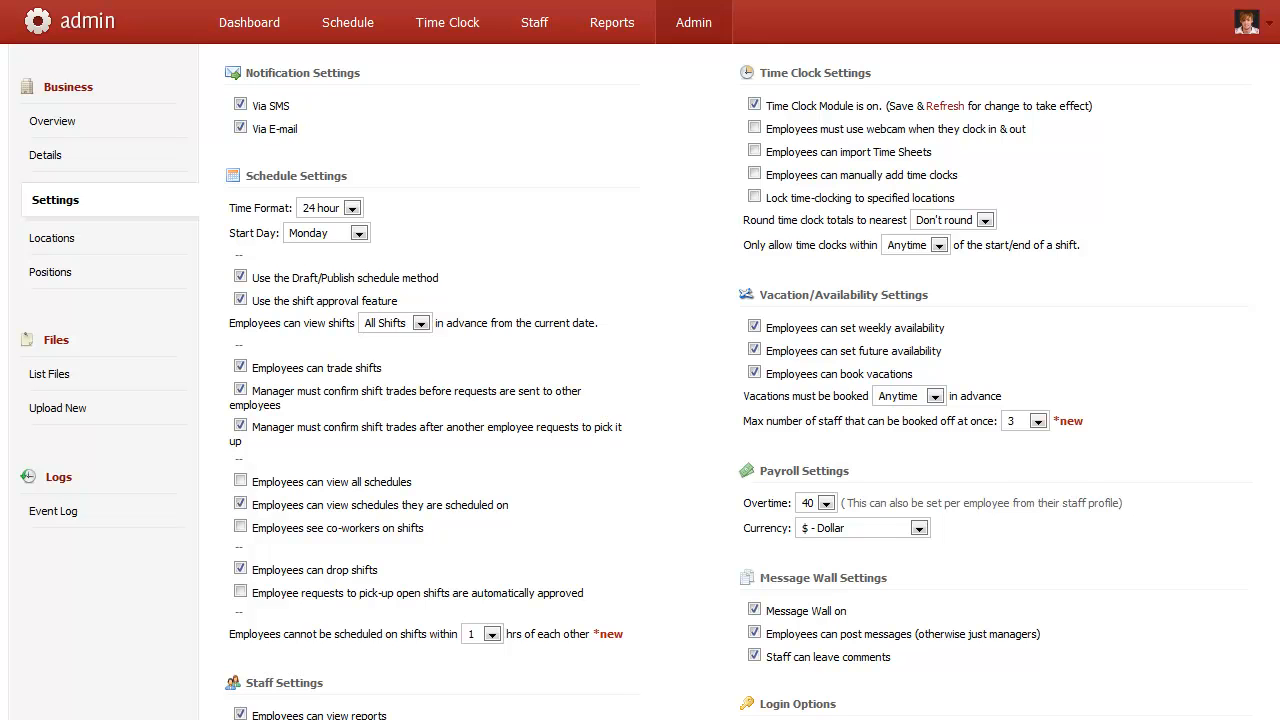
Examine the how-to guides and contact options in Support & Tutorials, and find the Live Chat link in the account options
{"action": "left_click", "coordinate": [1247, 22]}
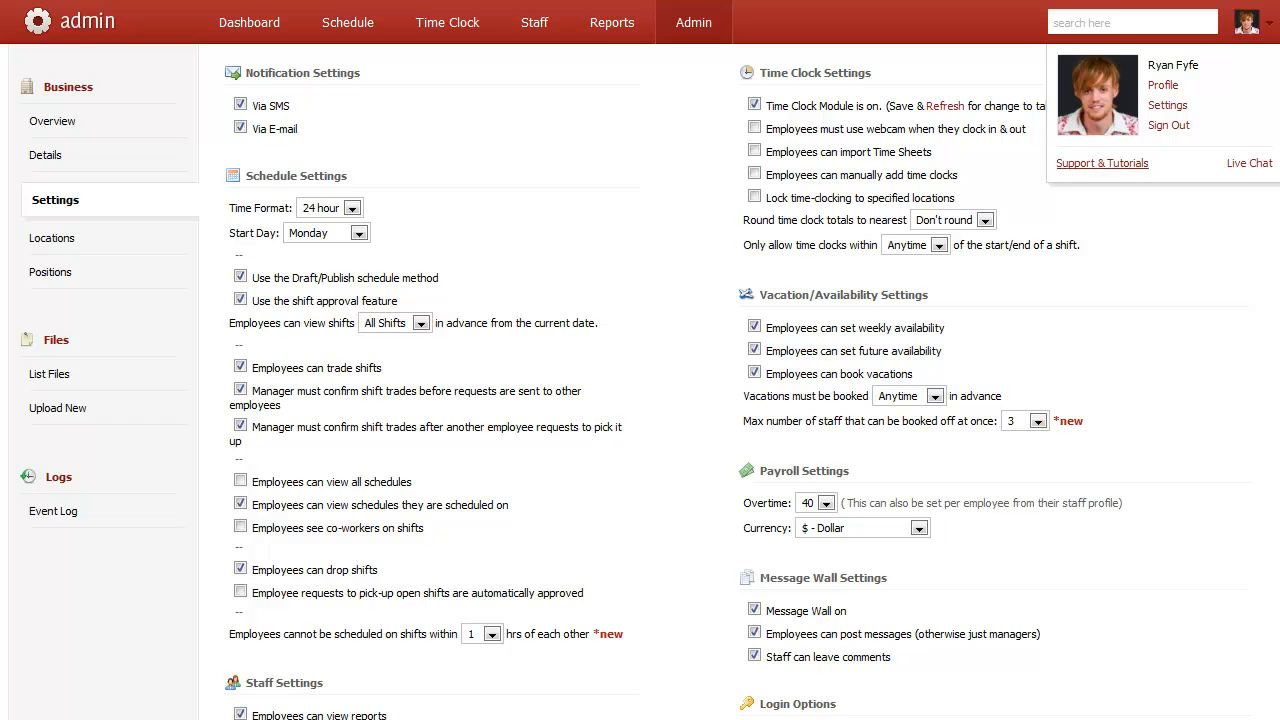
{"action": "left_click", "coordinate": [1122, 162]}
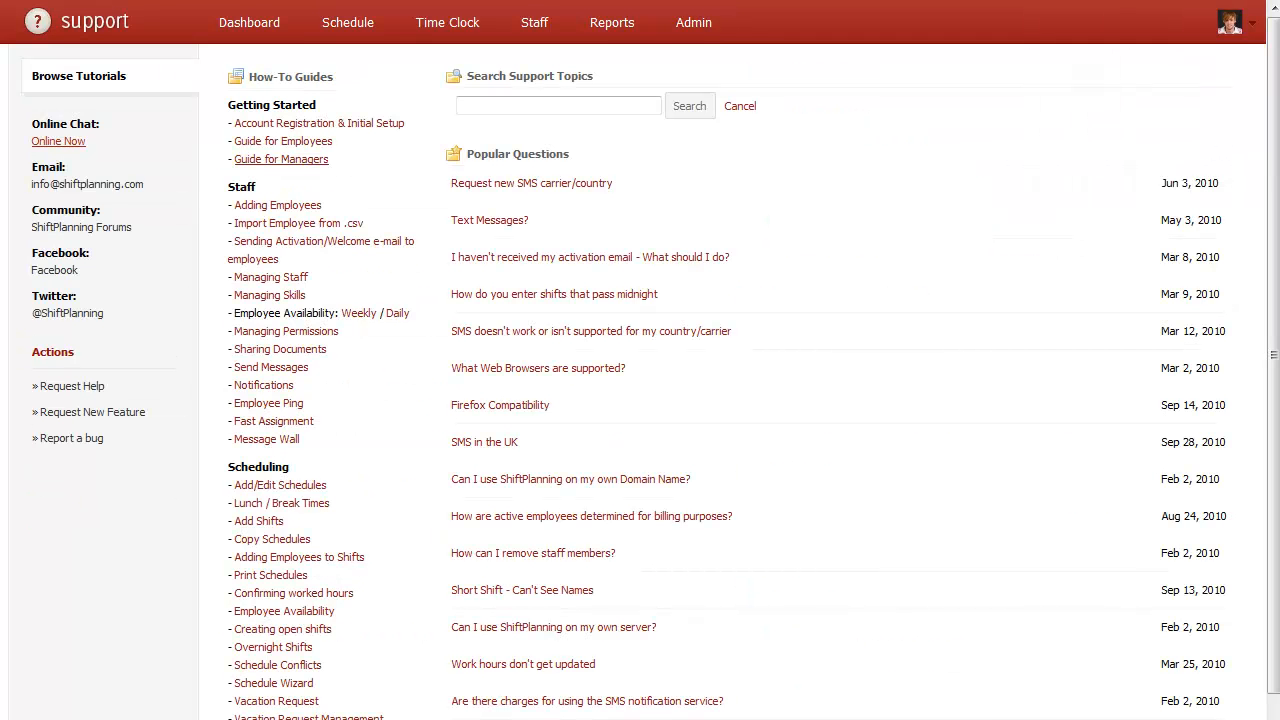
{"action": "left_click", "coordinate": [341, 73]}
{"action": "left_click", "coordinate": [89, 283]}
{"action": "left_click", "coordinate": [1230, 22]}
{"action": "left_click", "coordinate": [1224, 166]}
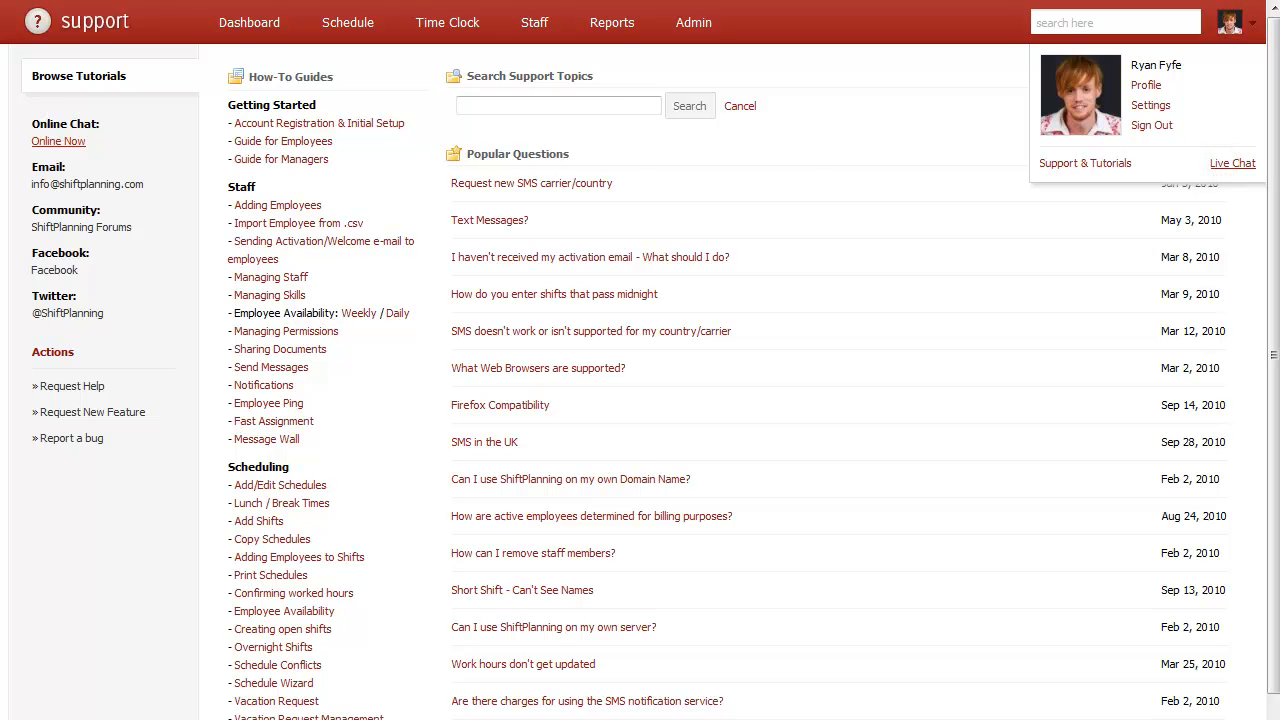